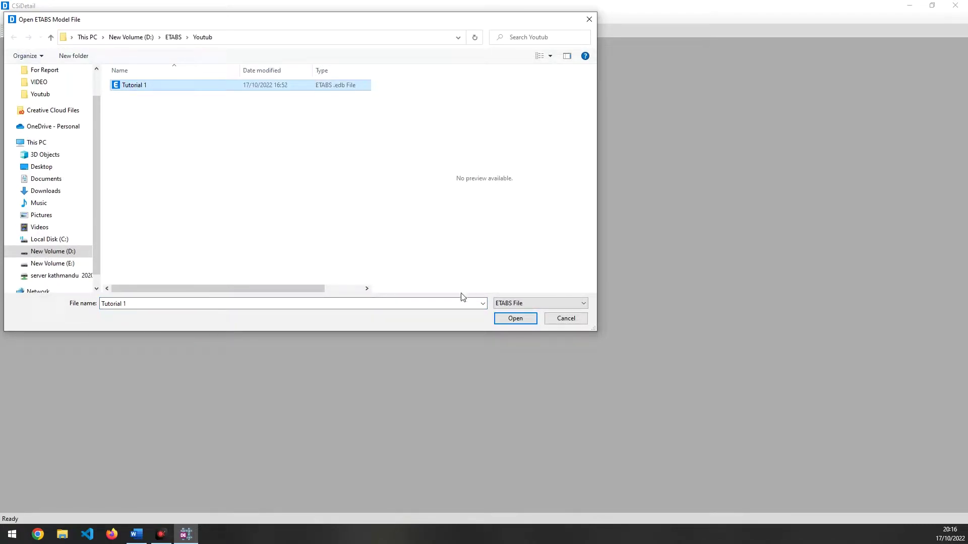
# Step: Load the Tutorial 1 ETABS model into the new detailing project, reviewing and dismissing the import warnings
pyautogui.click(516, 318)
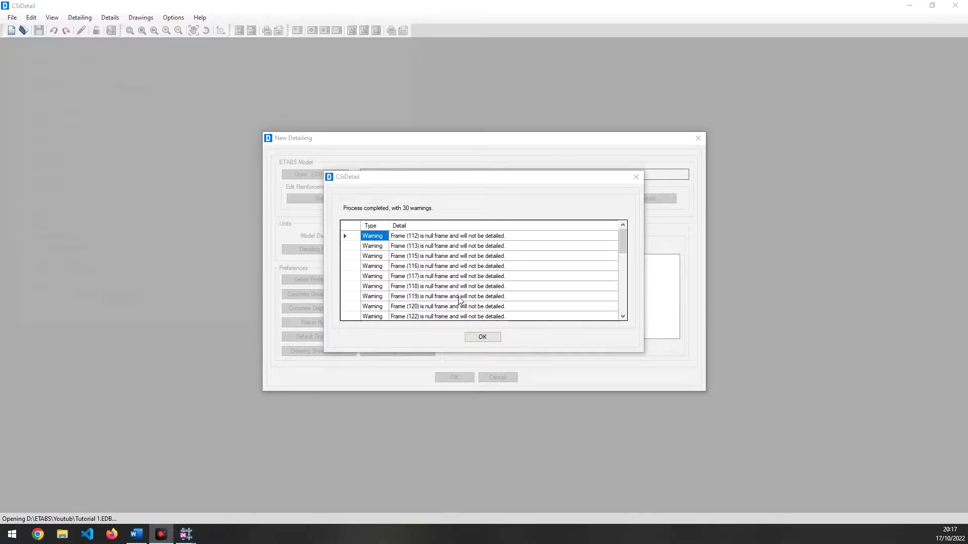
pyautogui.scroll(-3, 410, 268)
pyautogui.scroll(-4, 409, 269)
pyautogui.scroll(5, 410, 285)
pyautogui.scroll(2, 409, 287)
pyautogui.click(401, 268)
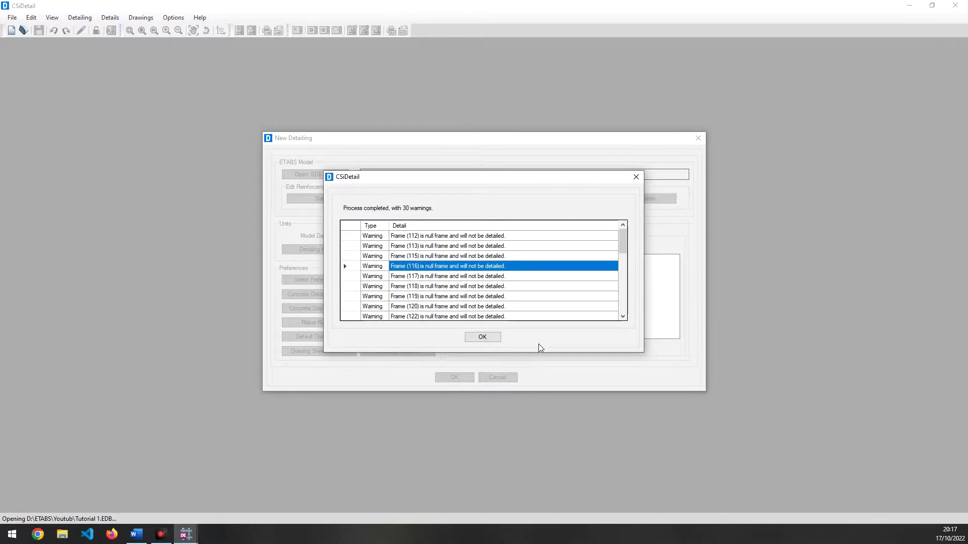
pyautogui.click(487, 336)
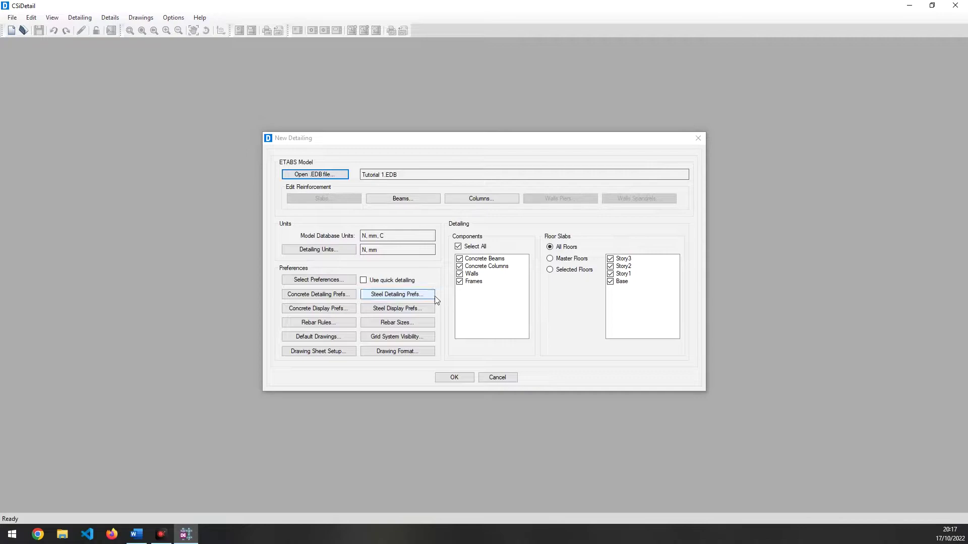
# Step: Exclude Walls and Frames from the components to detail, leaving only Concrete Beams and Concrete Columns selected
pyautogui.moveTo(334, 141); pyautogui.dragTo(272, 112)
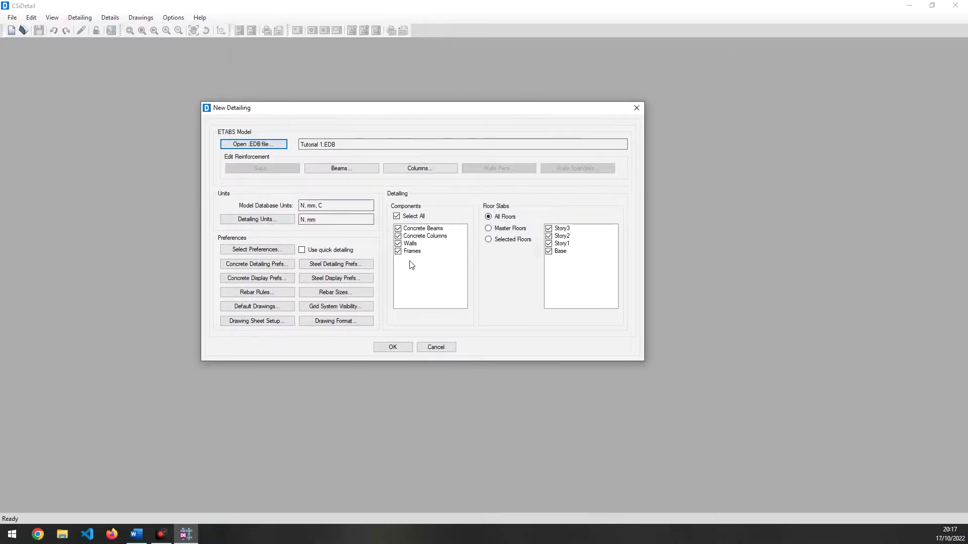
pyautogui.click(399, 244)
pyautogui.click(398, 244)
pyautogui.click(398, 252)
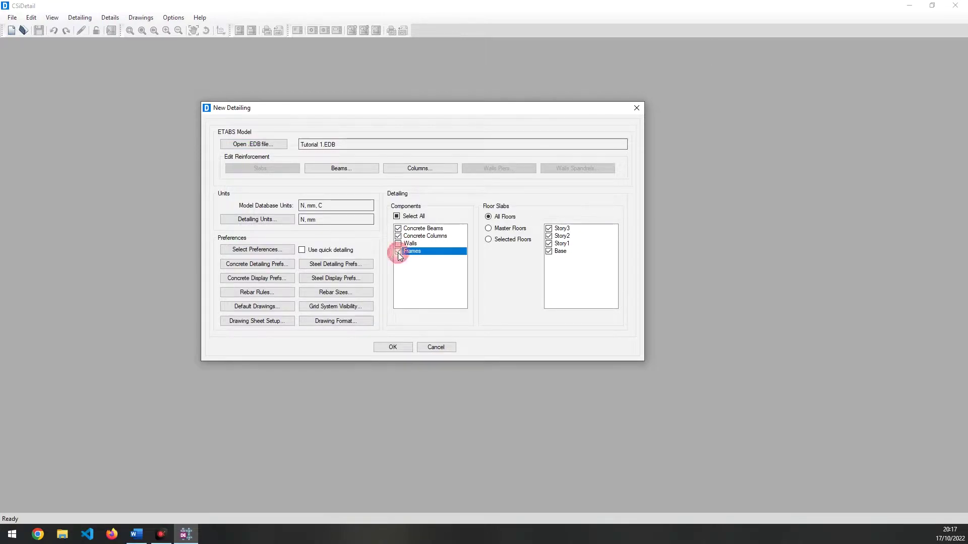
pyautogui.click(399, 253)
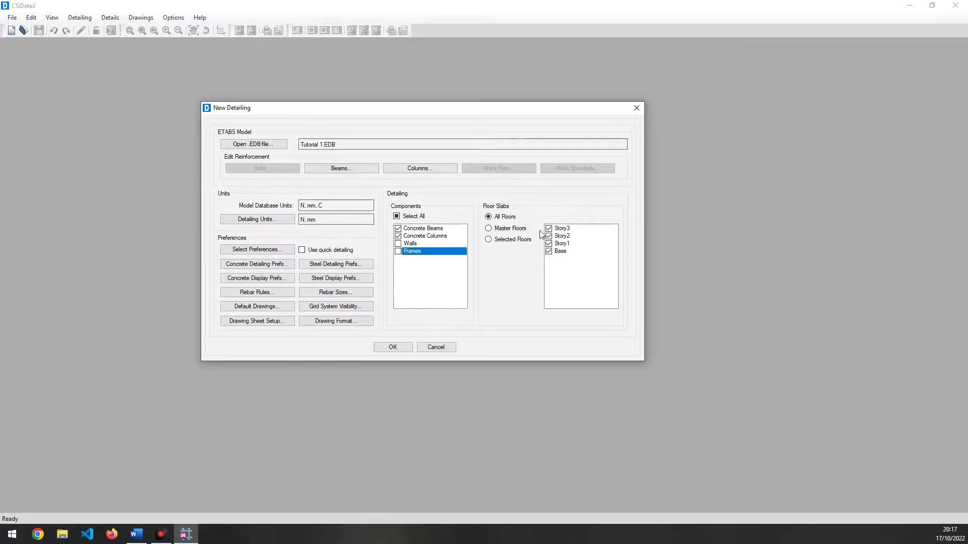
# Step: Review the design reinforcement tables for the beams and the columns without editing any values
pyautogui.click(339, 169)
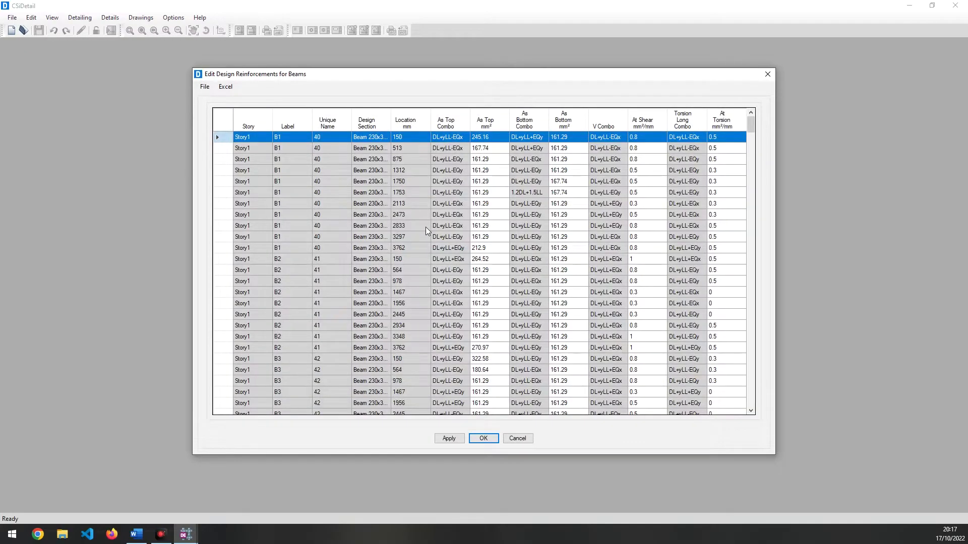
pyautogui.scroll(-1, 472, 267)
pyautogui.scroll(-20, 473, 267)
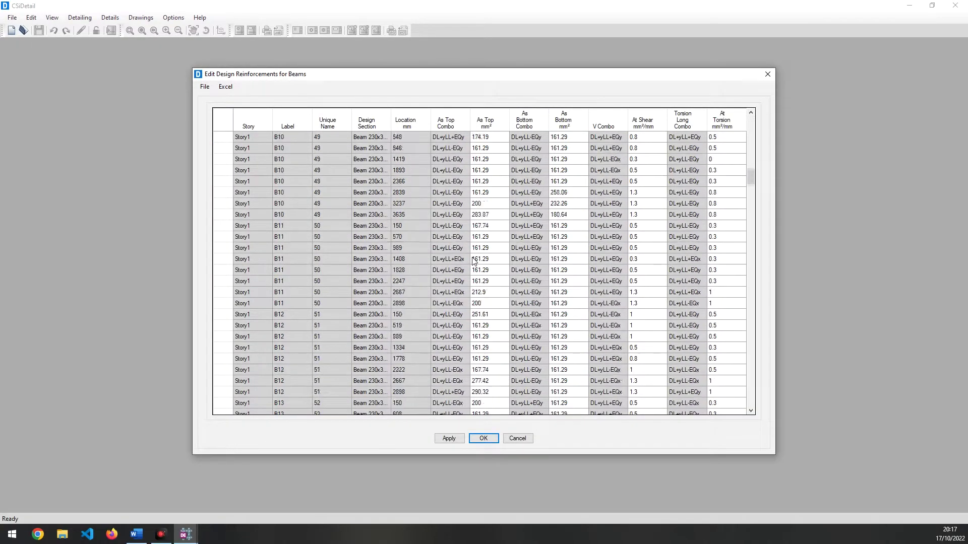
pyautogui.scroll(20, 475, 254)
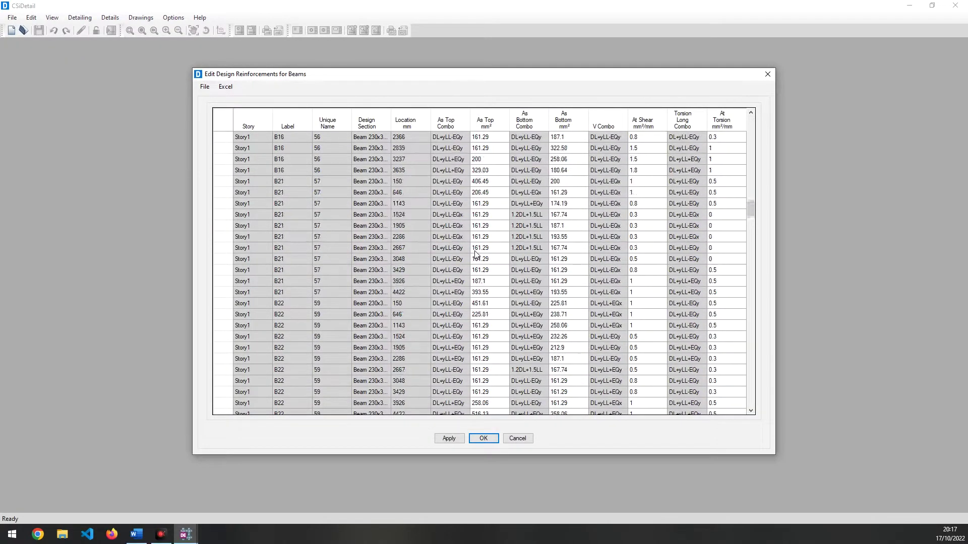
pyautogui.scroll(20, 475, 254)
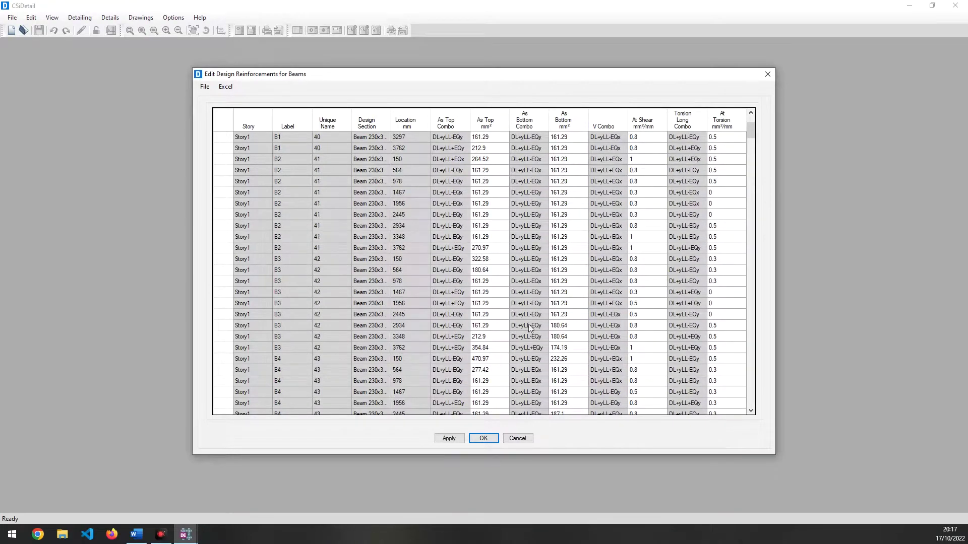
pyautogui.click(518, 438)
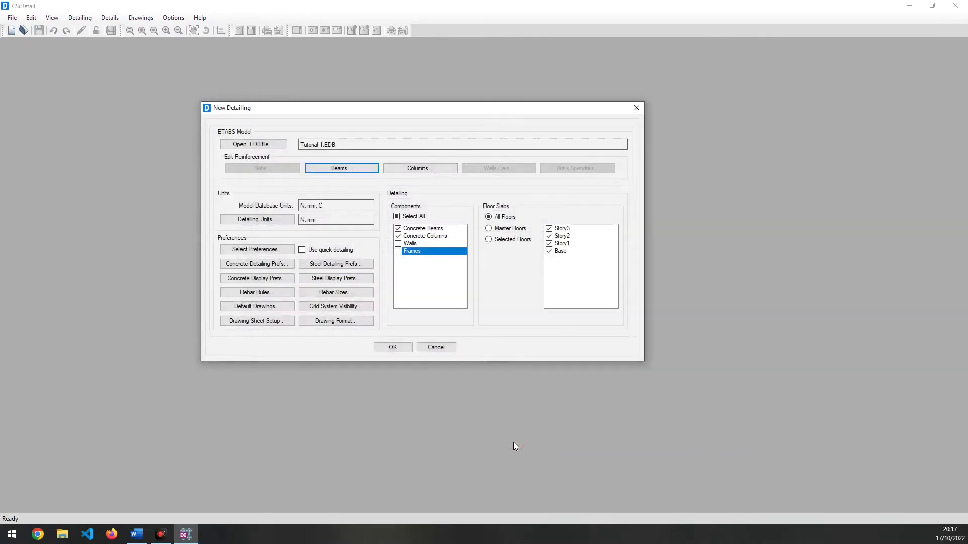
pyautogui.click(426, 168)
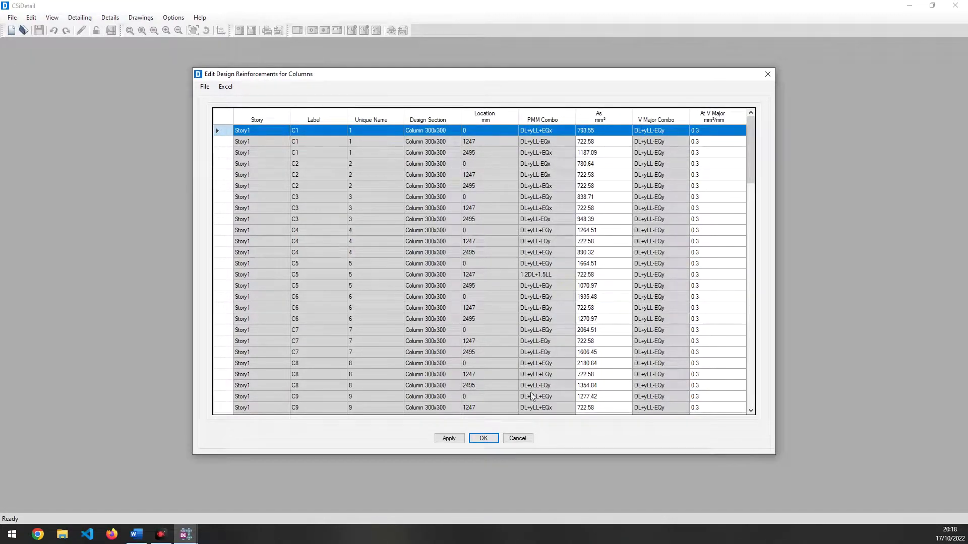
pyautogui.click(494, 438)
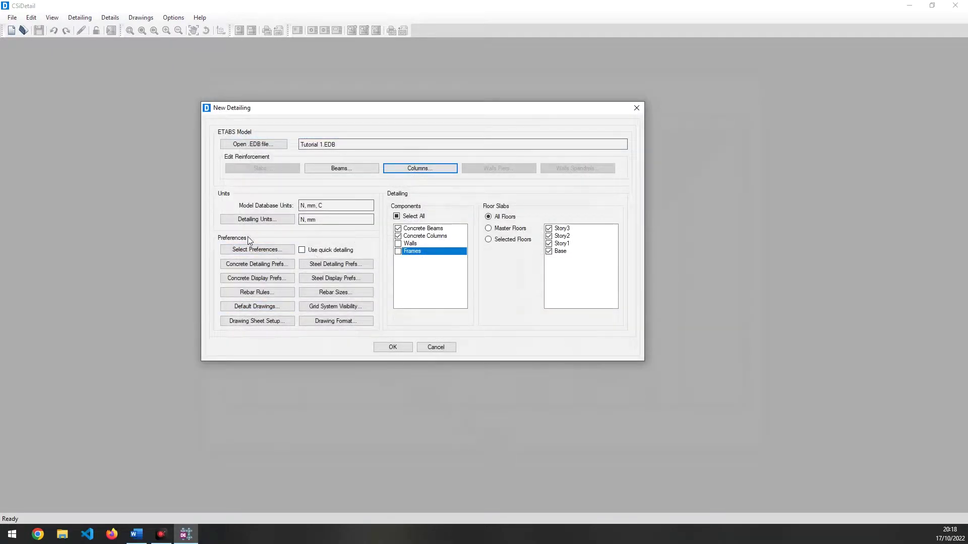
# Step: In the detailing units, set the rebar set to SI (25) and the force unit to Kilonewton
pyautogui.click(273, 220)
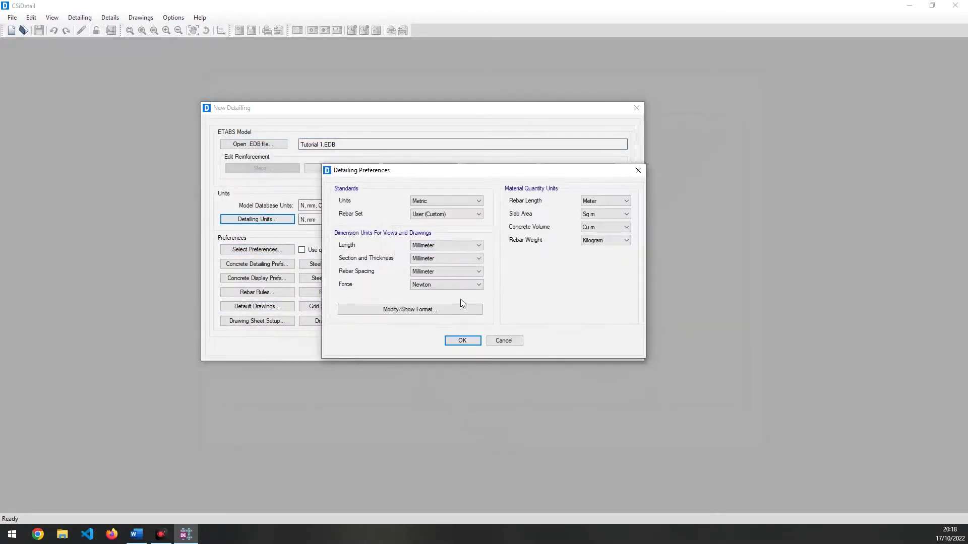
pyautogui.click(446, 213)
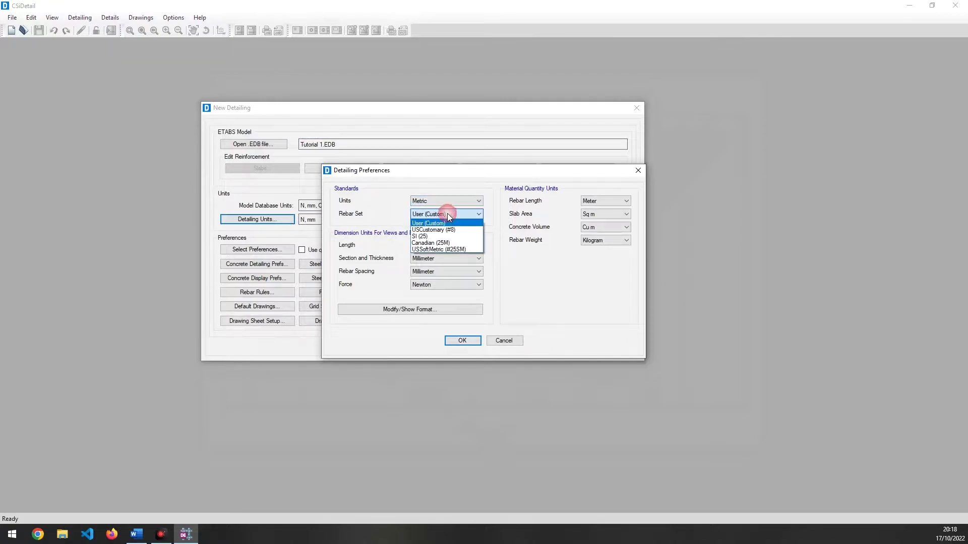
pyautogui.click(440, 239)
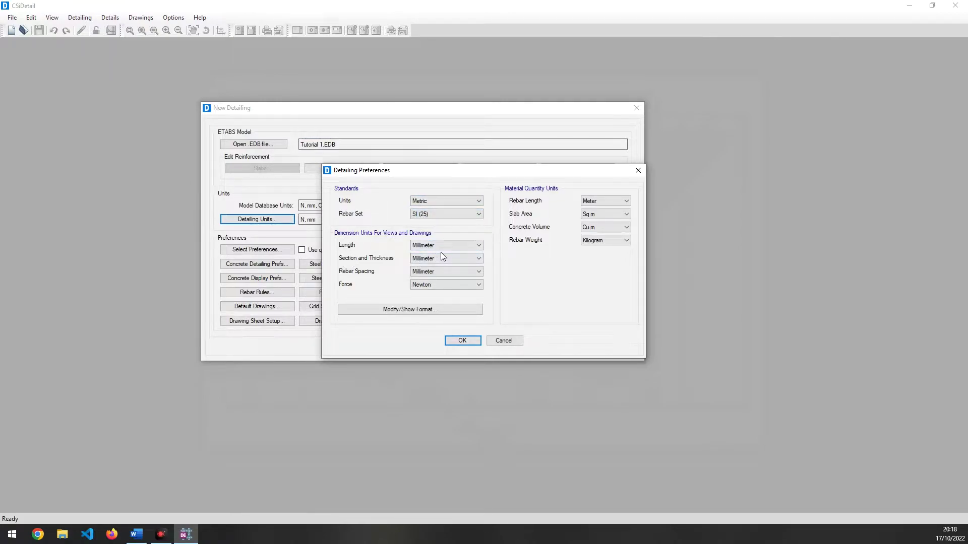
pyautogui.click(425, 284)
pyautogui.click(428, 308)
# Step: Review the rebar weight unit choices for material quantities and keep Kilogram selected
pyautogui.click(598, 241)
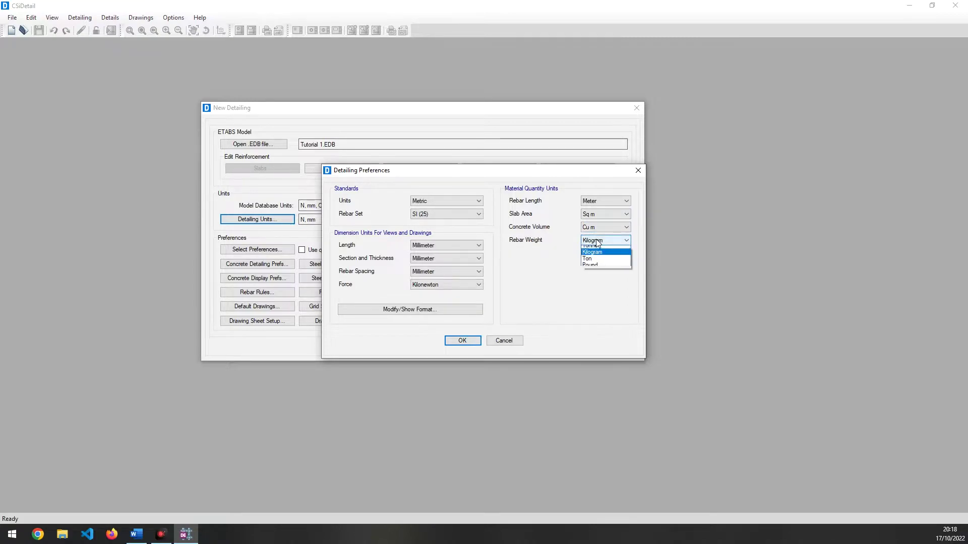
pyautogui.click(590, 249)
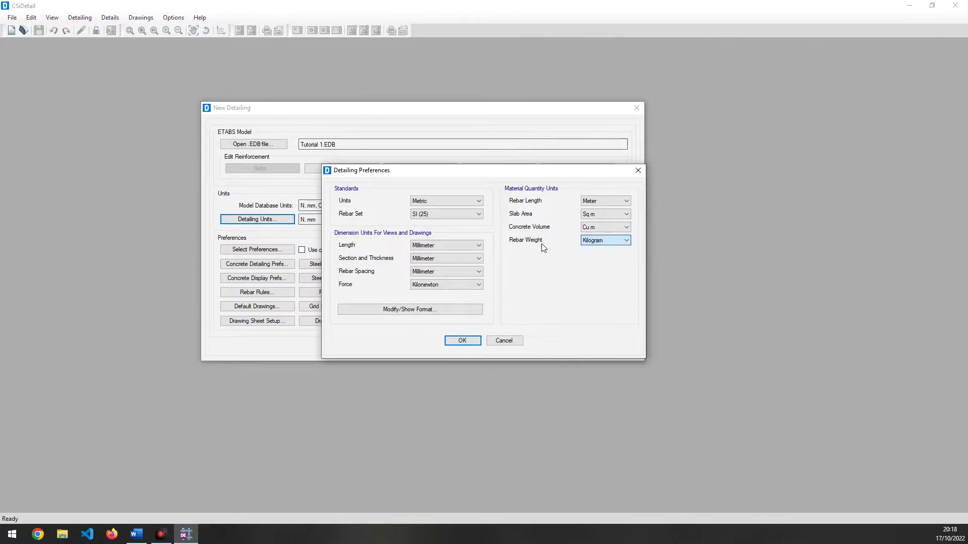
pyautogui.click(601, 241)
pyautogui.click(589, 252)
pyautogui.click(599, 244)
pyautogui.click(593, 257)
# Step: Check the dimension format for US customary and SI units and accept the detailing unit settings
pyautogui.click(457, 309)
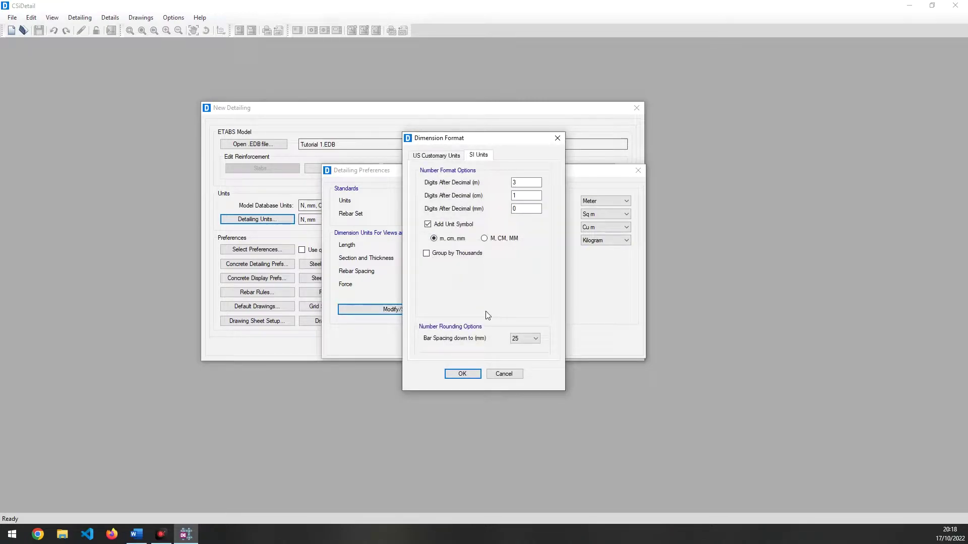
pyautogui.click(435, 156)
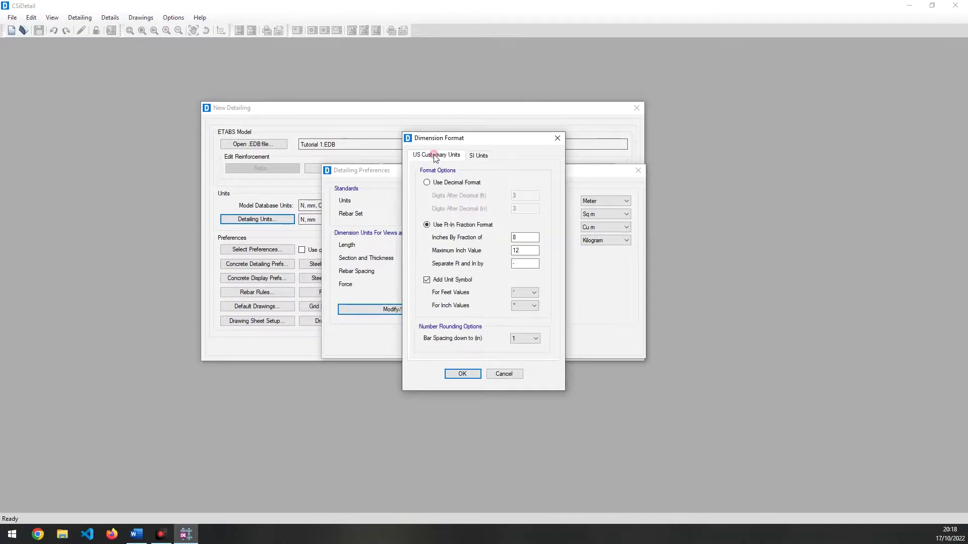
pyautogui.click(480, 155)
pyautogui.click(467, 374)
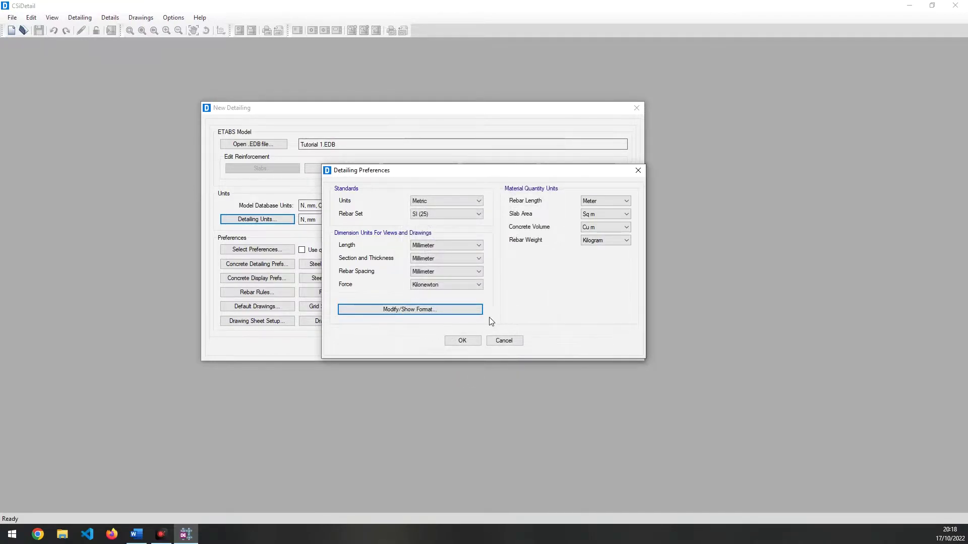
pyautogui.click(462, 339)
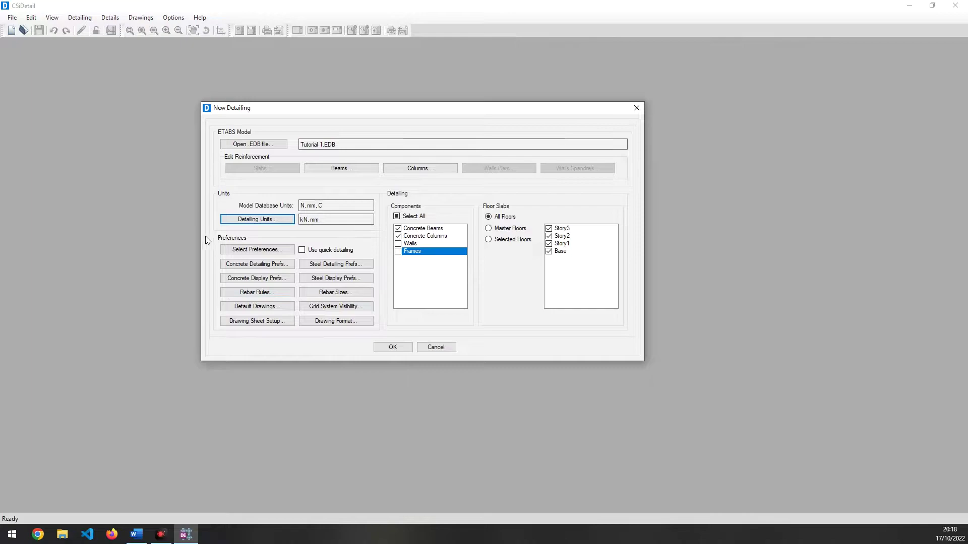
# Step: Base the detailing on the standard code preferences instead of the built-in defaults
pyautogui.click(282, 254)
pyautogui.moveTo(452, 220); pyautogui.dragTo(482, 175)
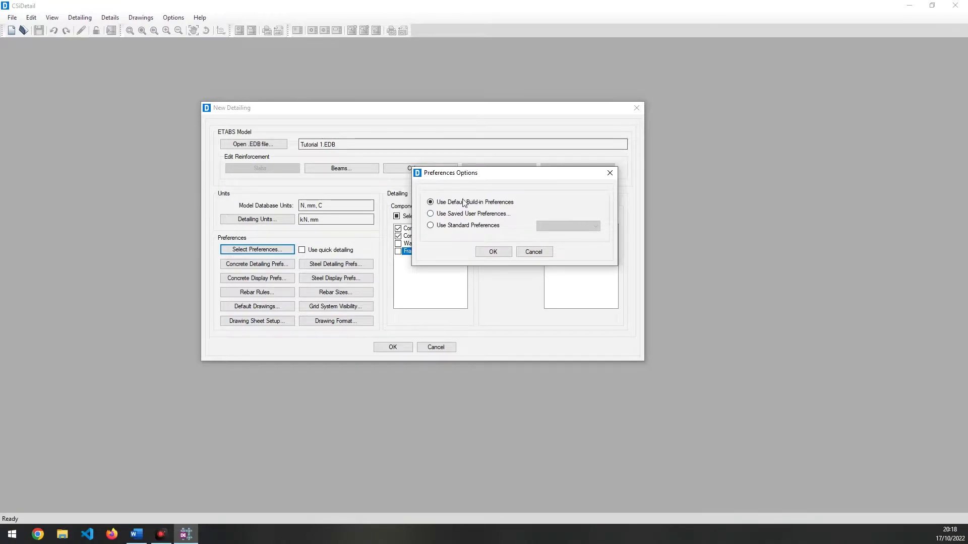
pyautogui.click(430, 225)
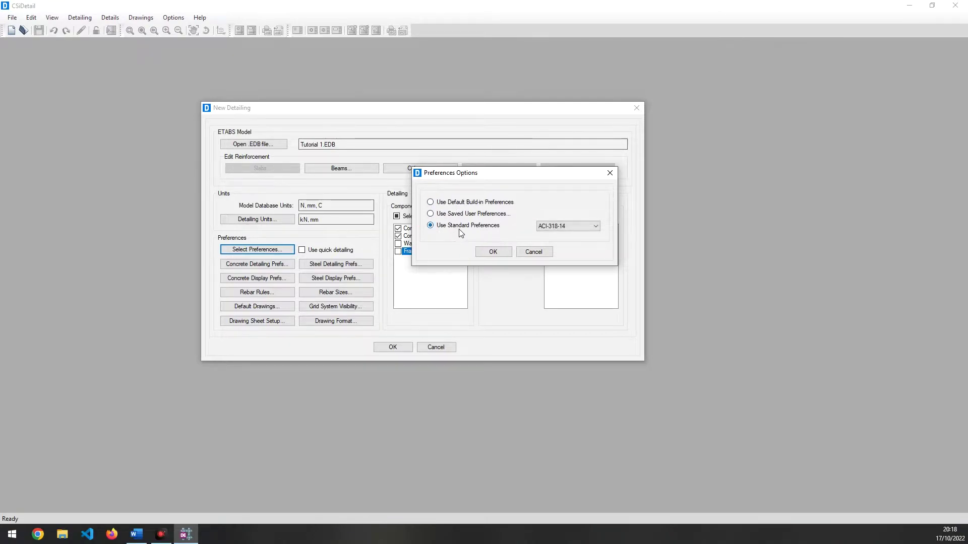
pyautogui.click(570, 231)
pyautogui.click(568, 240)
pyautogui.click(494, 252)
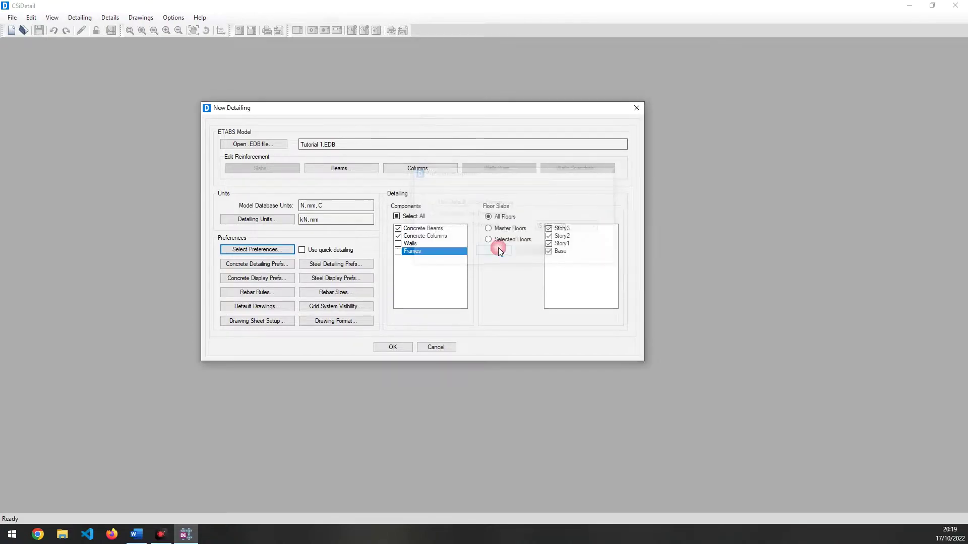
# Step: Remove the leading C from the beam label prefix in the concrete detailing preferences
pyautogui.click(258, 265)
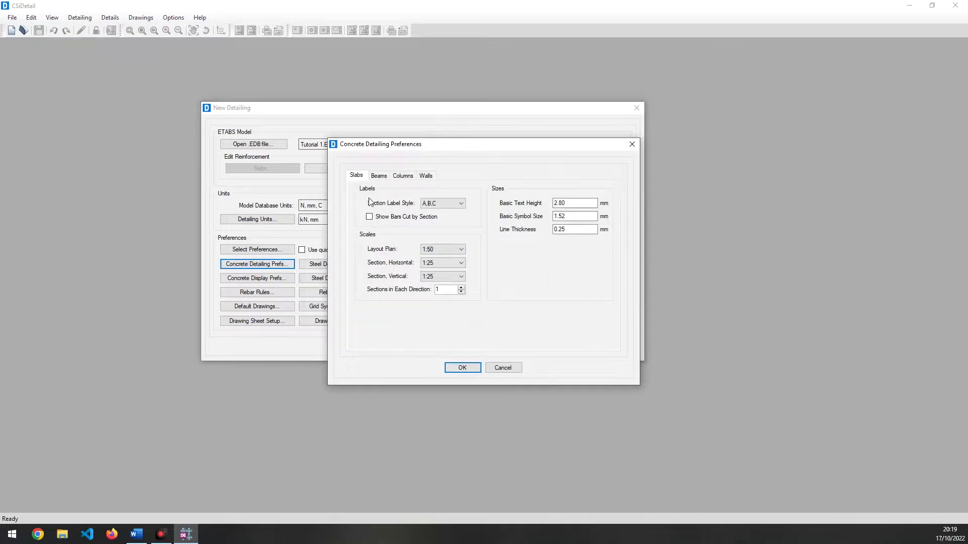
pyautogui.click(382, 177)
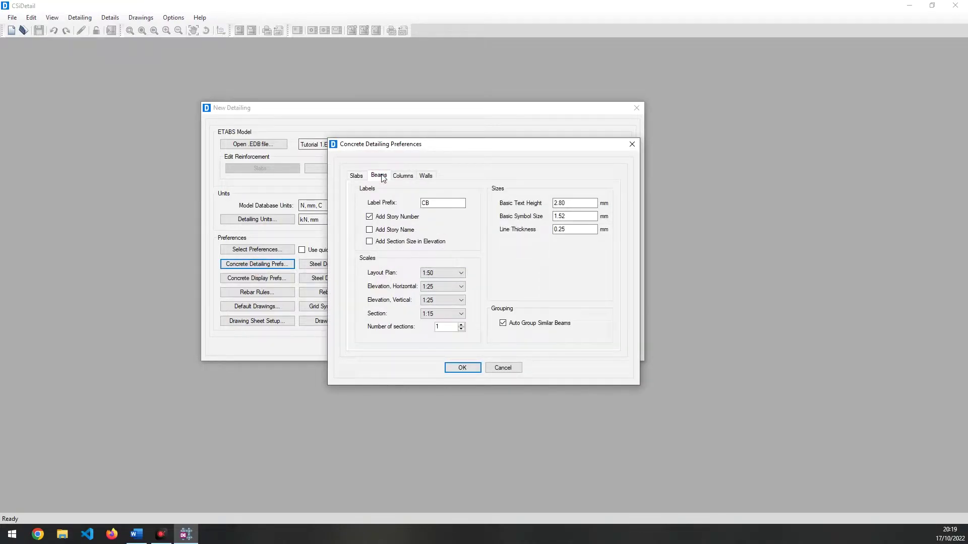
pyautogui.click(425, 208)
pyautogui.press('BackSpace')
# Step: Set the column label prefix to C, keep the layout plan scale at 1:50, and accept the concrete detailing preferences
pyautogui.click(397, 179)
pyautogui.click(423, 199)
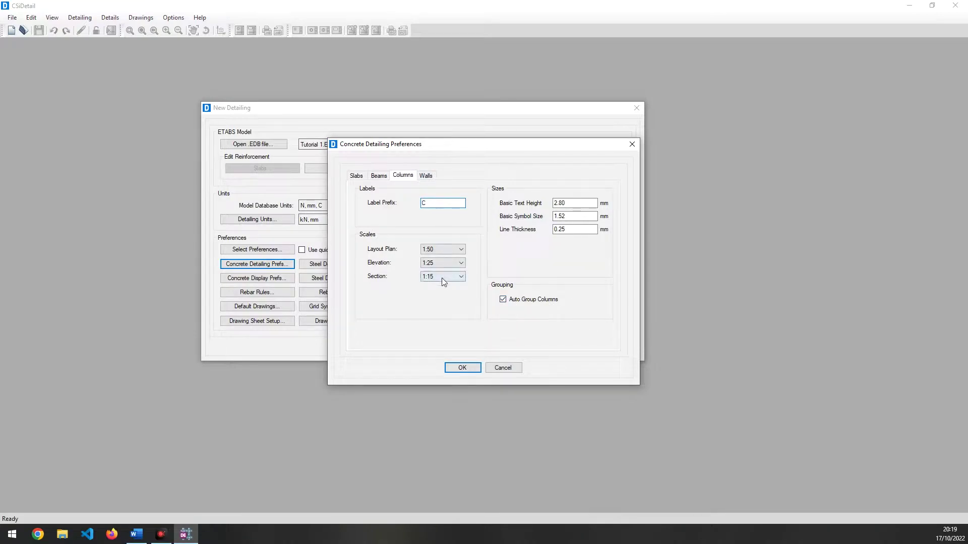
pyautogui.click(457, 251)
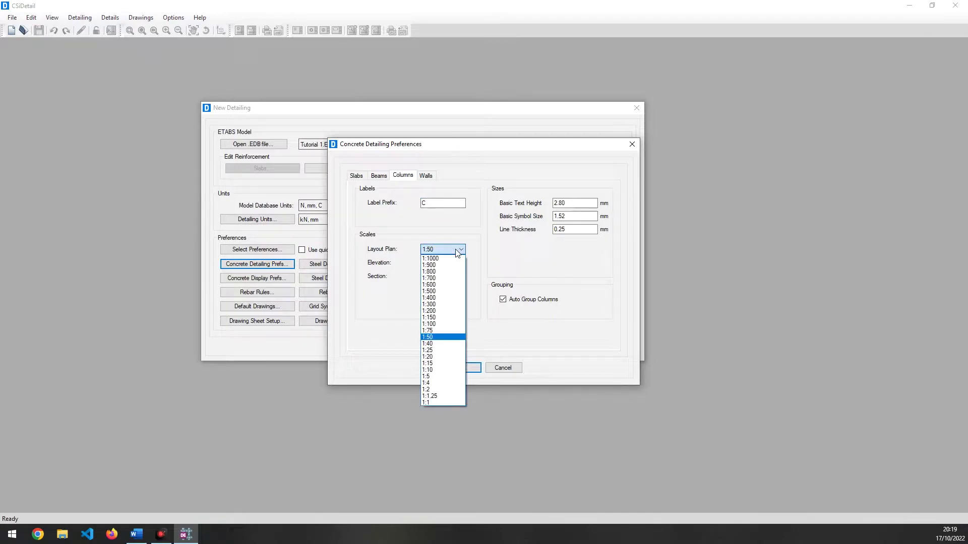
pyautogui.click(457, 251)
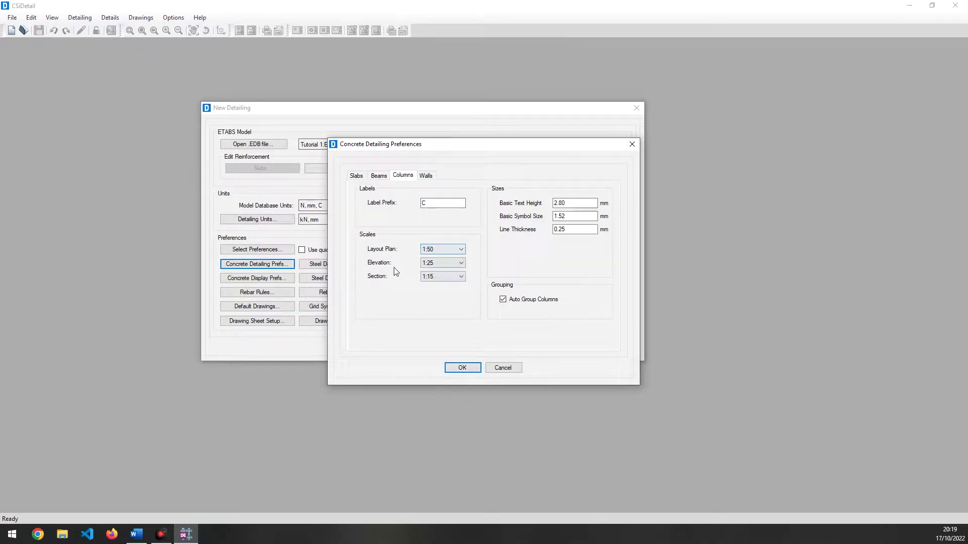
pyautogui.click(463, 370)
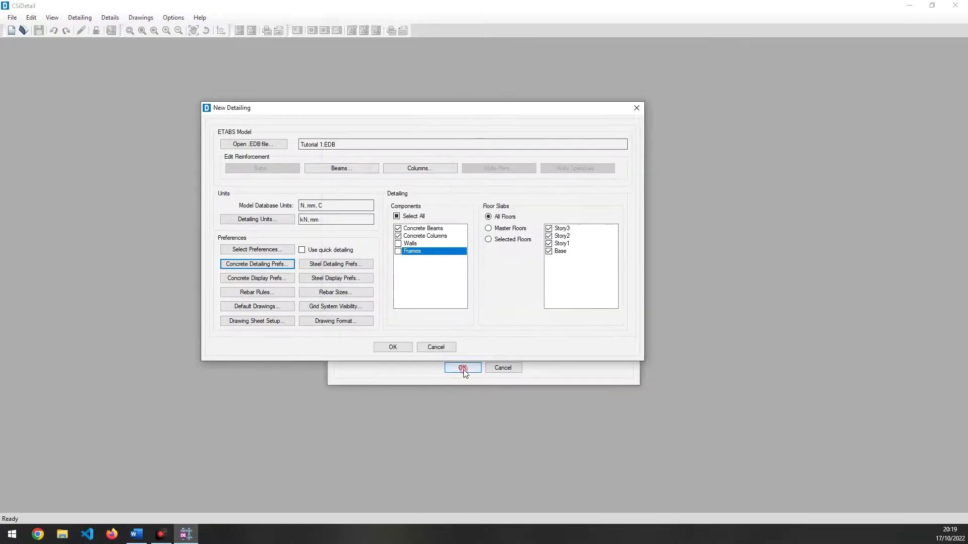
# Step: Review the concrete display preferences for slabs, beams and columns and accept them as they are
pyautogui.click(256, 280)
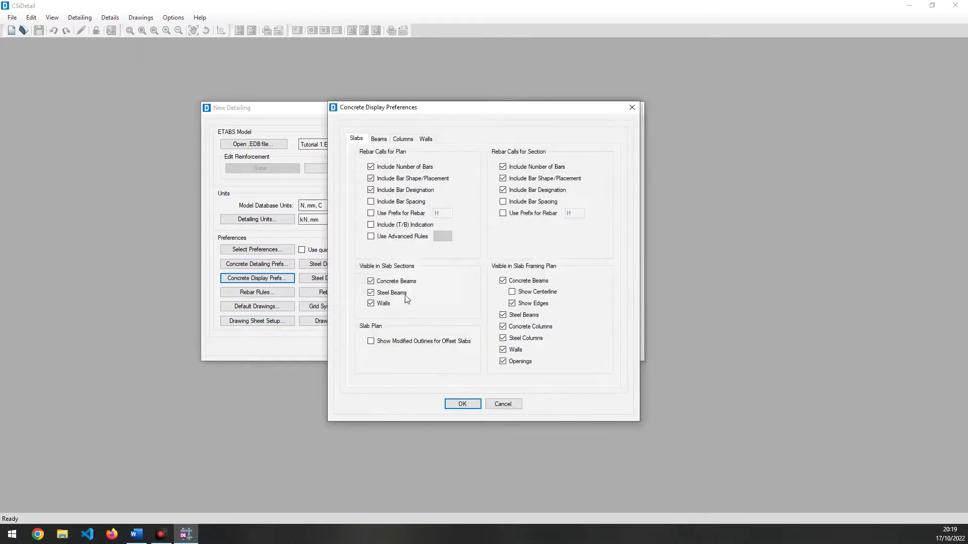
pyautogui.click(386, 140)
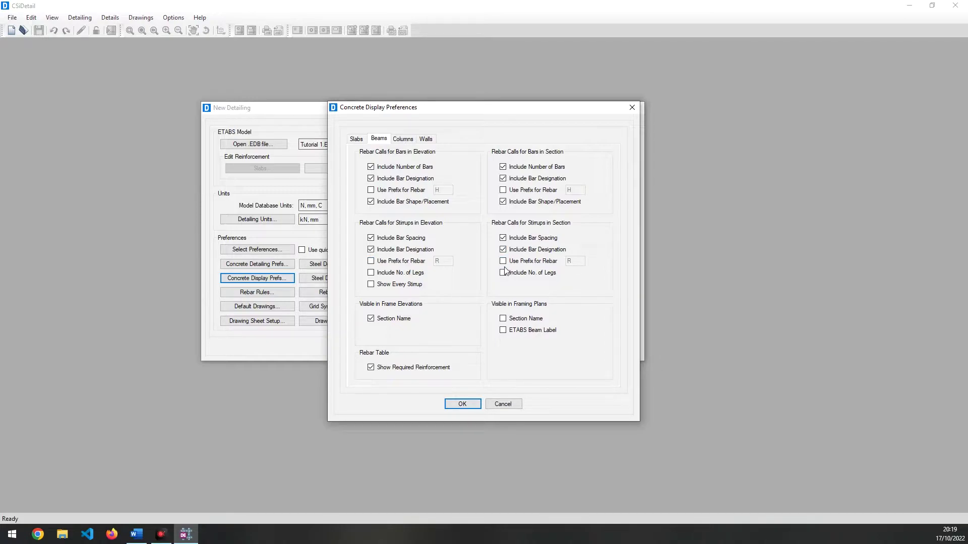
pyautogui.click(401, 139)
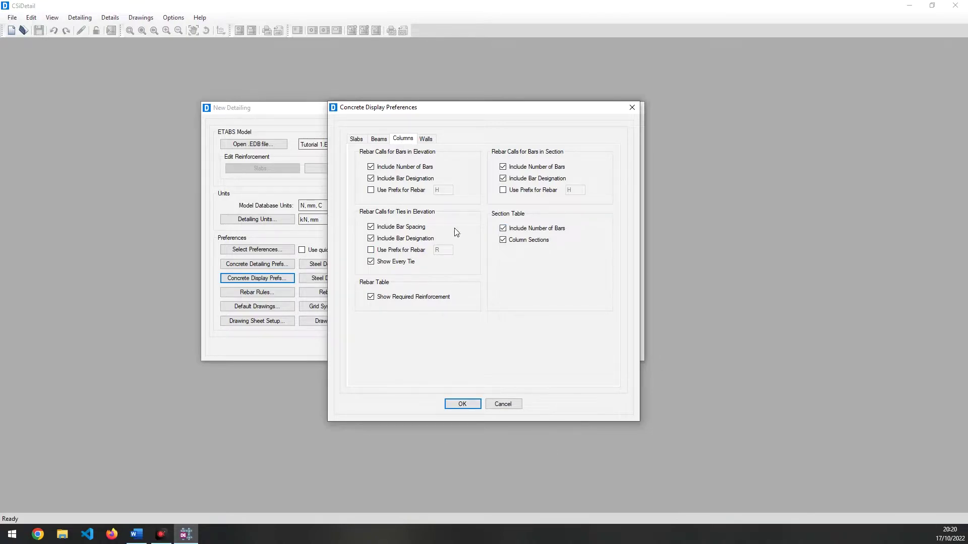
pyautogui.click(462, 405)
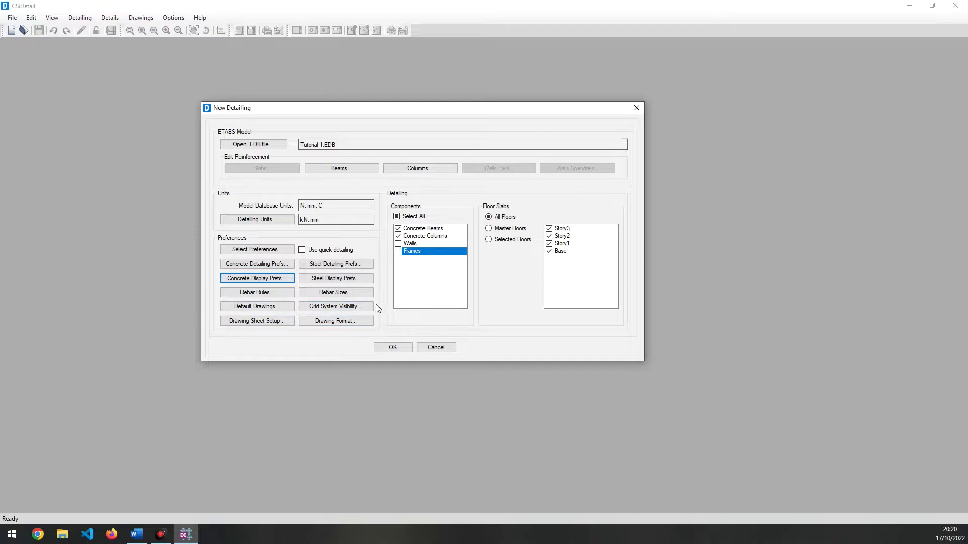
# Step: Open the seismic beam rules in the rebar selection rules and set the smallest size of longitudinal bar A to 12
pyautogui.click(261, 296)
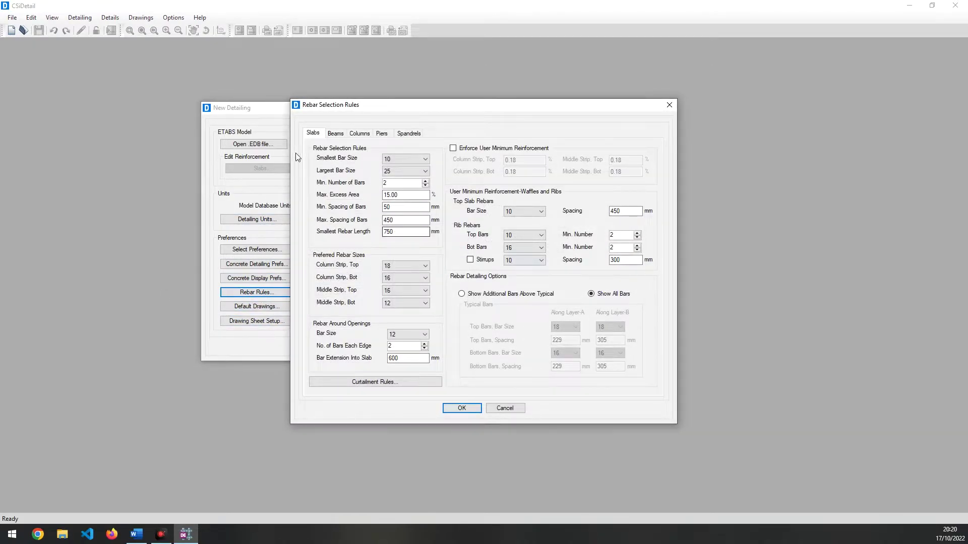
pyautogui.click(335, 133)
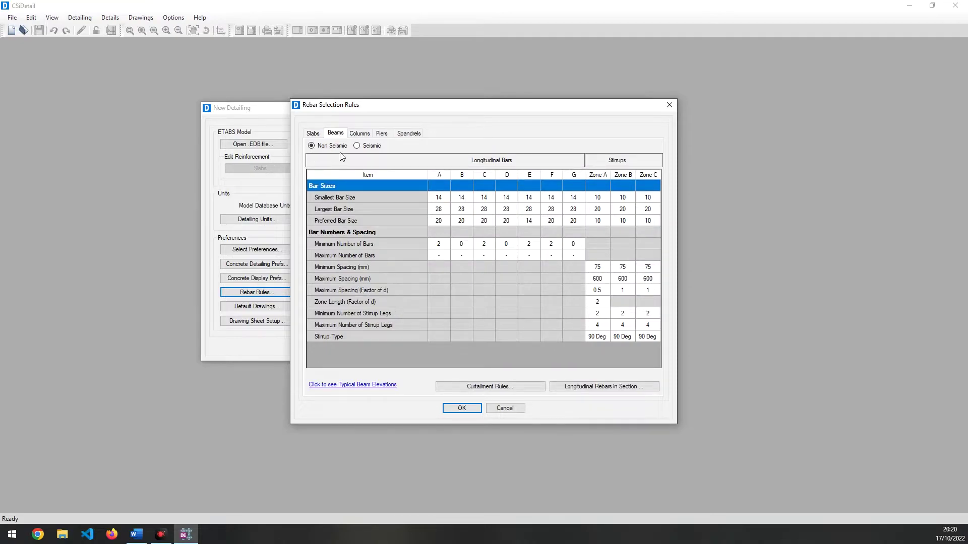
pyautogui.click(357, 146)
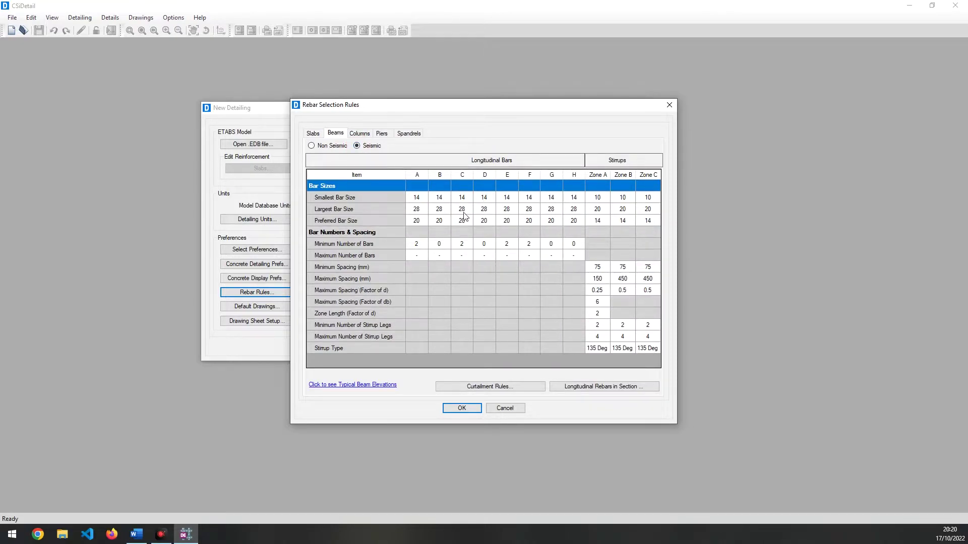
pyautogui.click(425, 201)
pyautogui.click(425, 200)
pyautogui.click(419, 226)
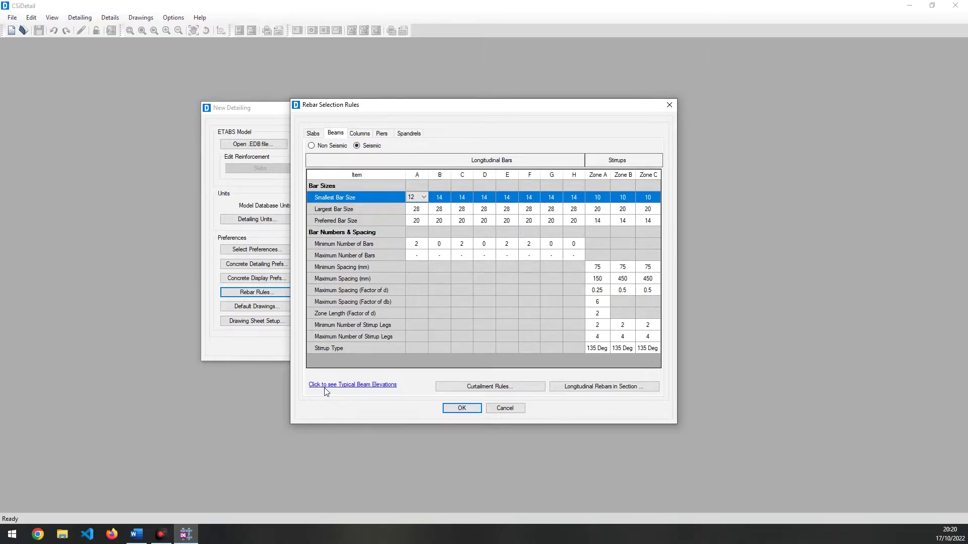
# Step: Examine the typical multiple-span seismic beam elevation and place it beside the rebar selection rules for reference
pyautogui.click(368, 385)
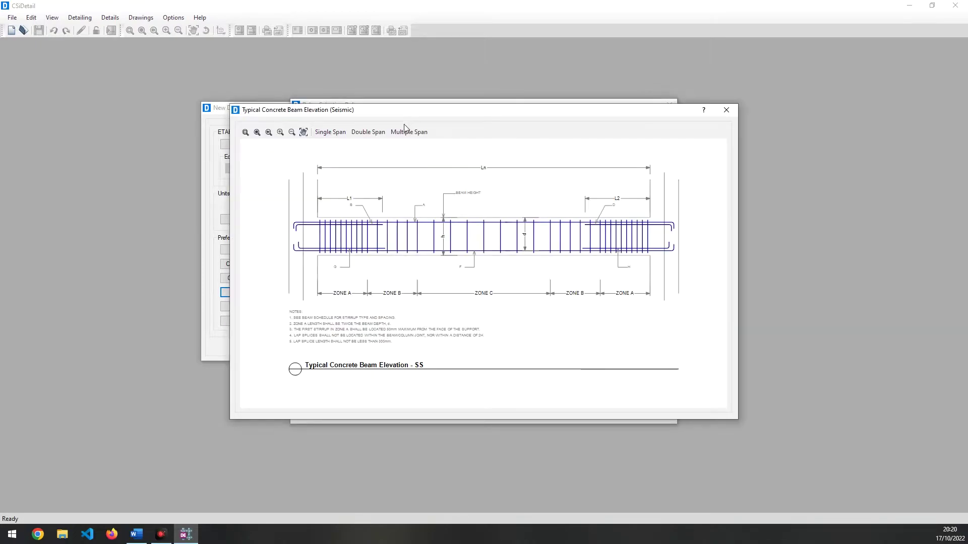
pyautogui.moveTo(346, 119); pyautogui.dragTo(132, 33)
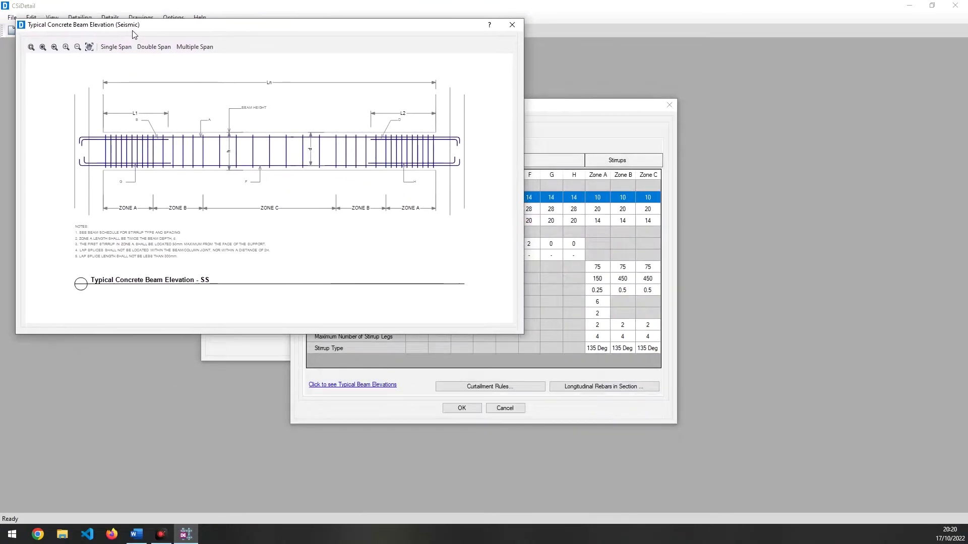
pyautogui.click(194, 47)
pyautogui.scroll(3, 142, 173)
pyautogui.scroll(2, 142, 174)
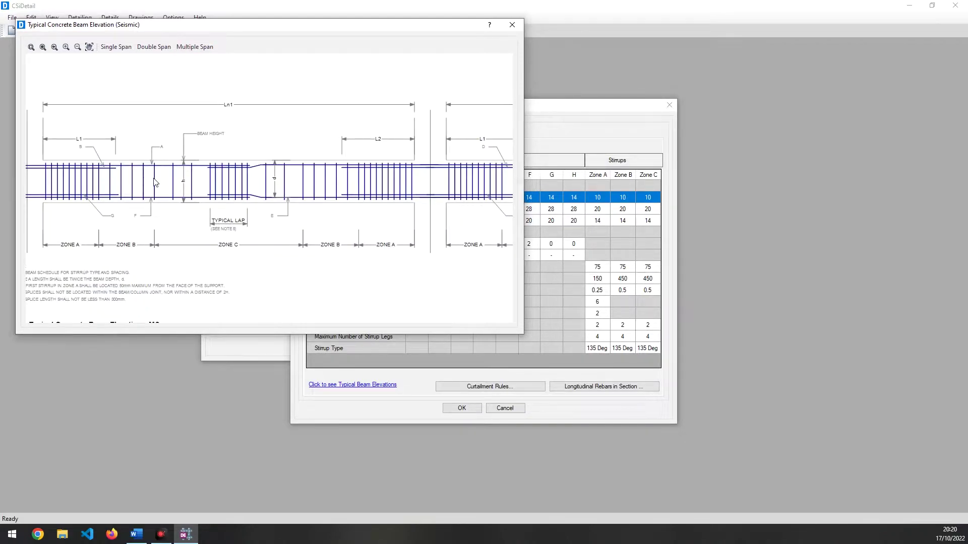
pyautogui.scroll(1, 148, 185)
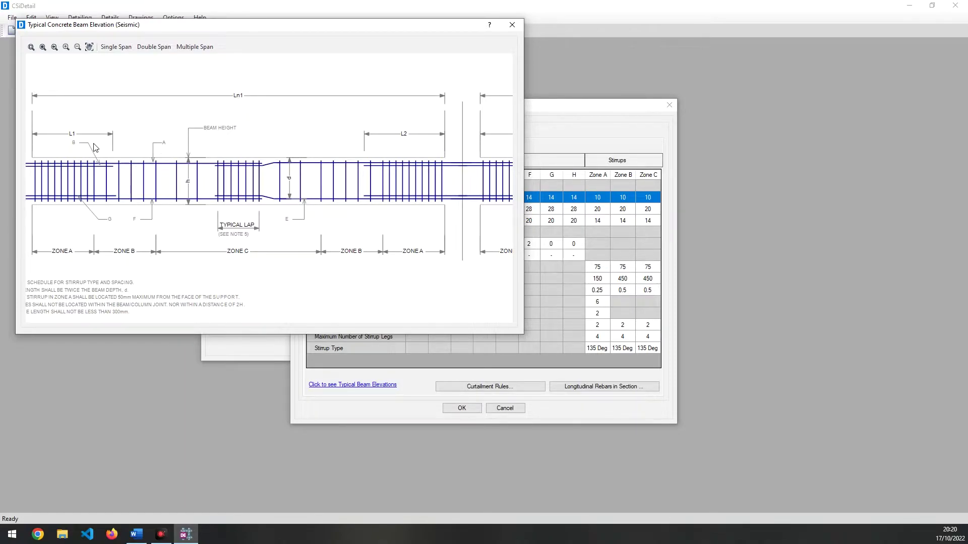
pyautogui.scroll(-4, 216, 220)
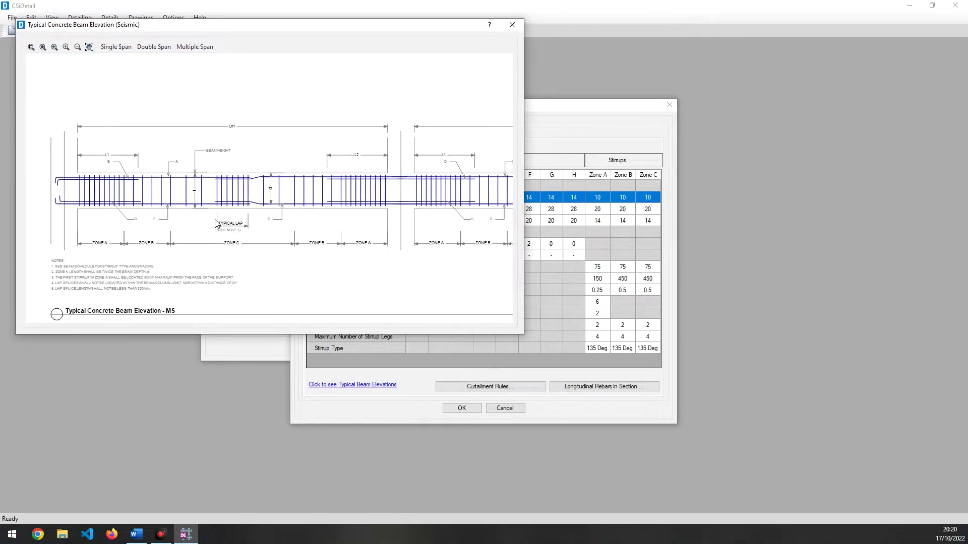
pyautogui.moveTo(551, 113); pyautogui.dragTo(784, 54)
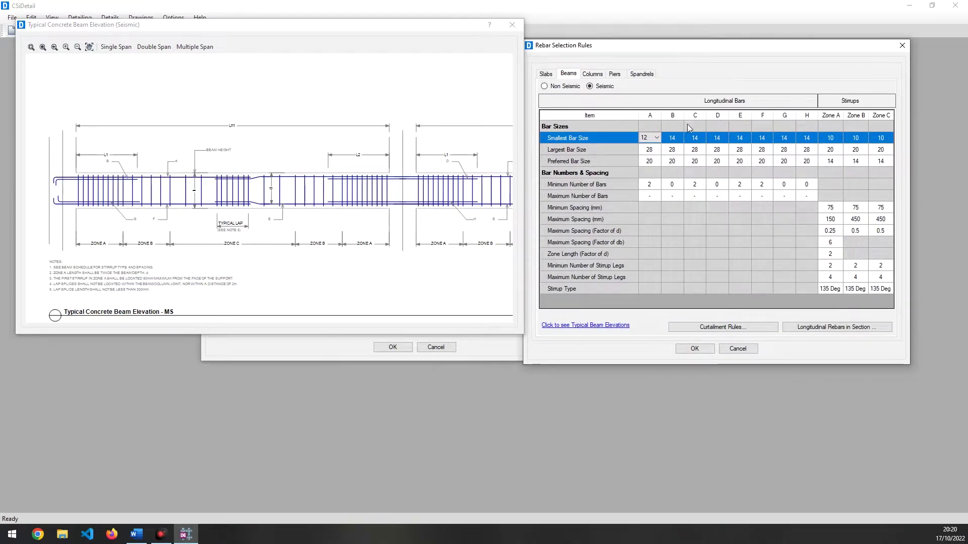
# Step: Set the smallest bar size of the beams' longitudinal bars to 16 for B and 12 for C and D
pyautogui.click(680, 140)
pyautogui.click(680, 139)
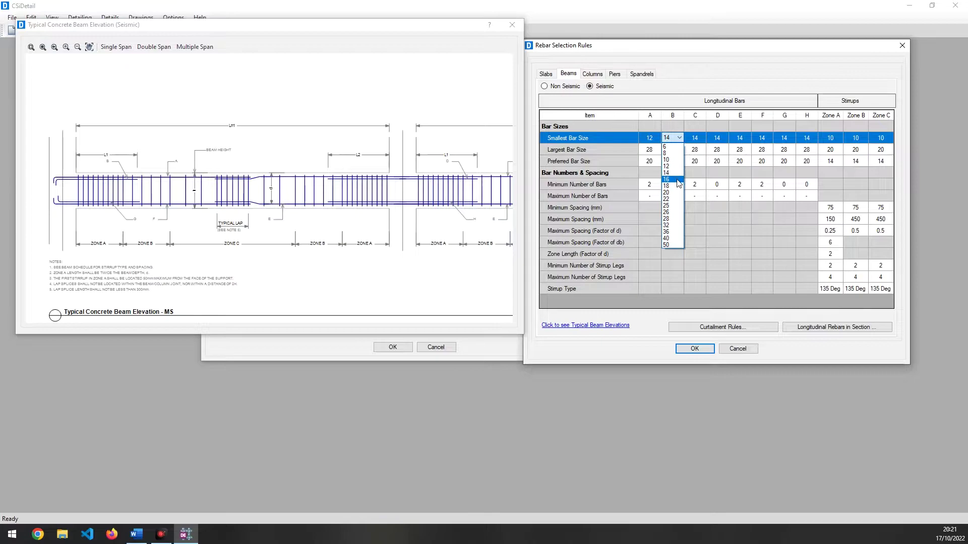
pyautogui.click(675, 180)
pyautogui.click(698, 138)
pyautogui.click(701, 137)
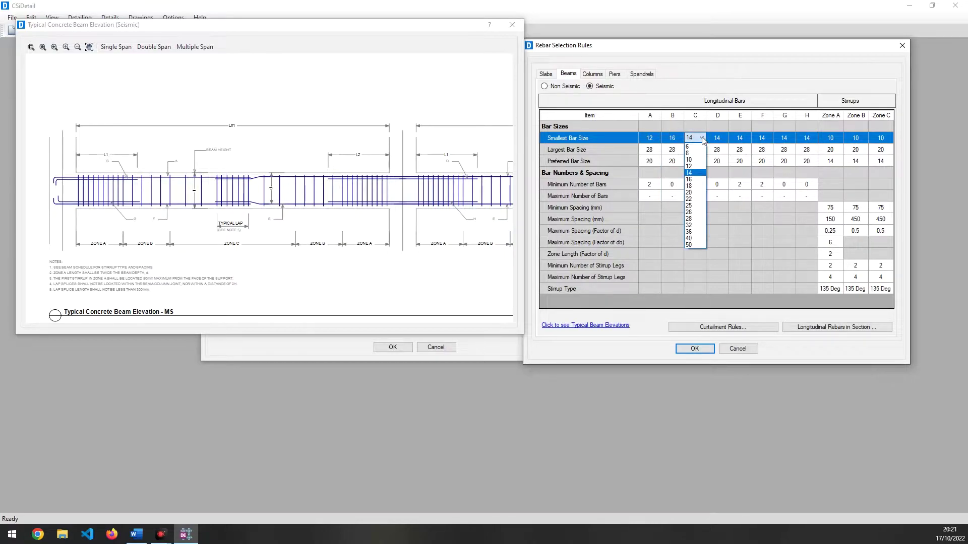
pyautogui.click(760, 140)
pyautogui.click(700, 137)
pyautogui.click(699, 166)
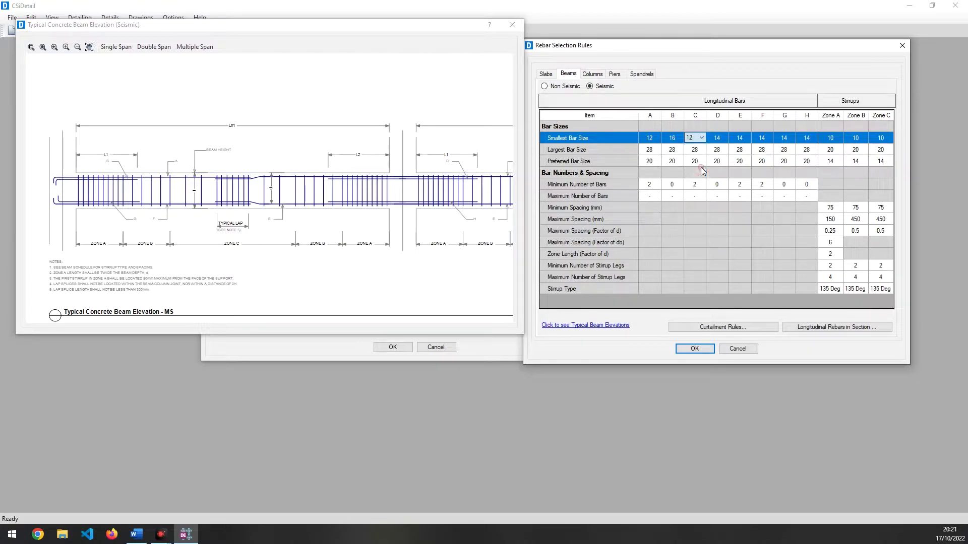
pyautogui.click(723, 140)
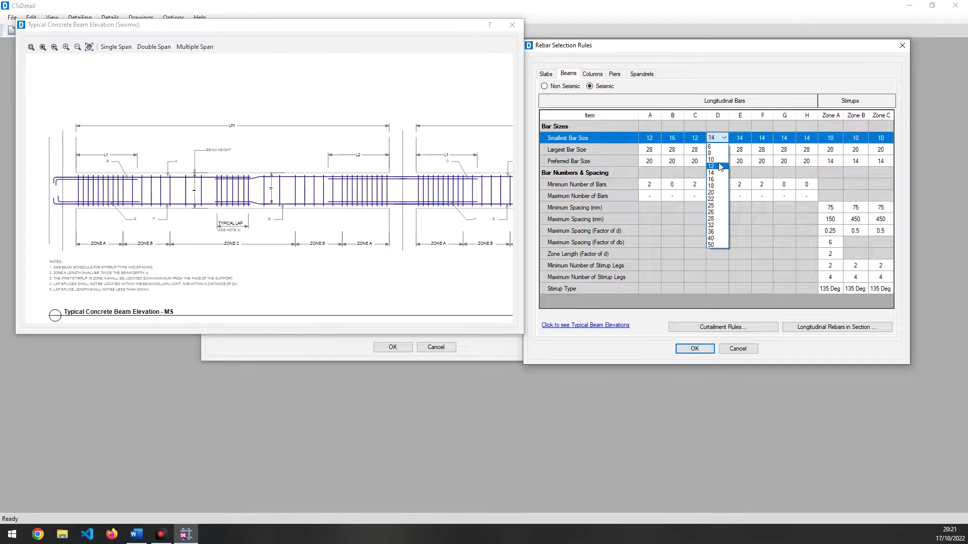
pyautogui.click(716, 163)
# Step: Set the smallest bar size of longitudinal bars E and F to 16
pyautogui.click(754, 140)
pyautogui.click(747, 139)
pyautogui.click(741, 174)
pyautogui.click(771, 141)
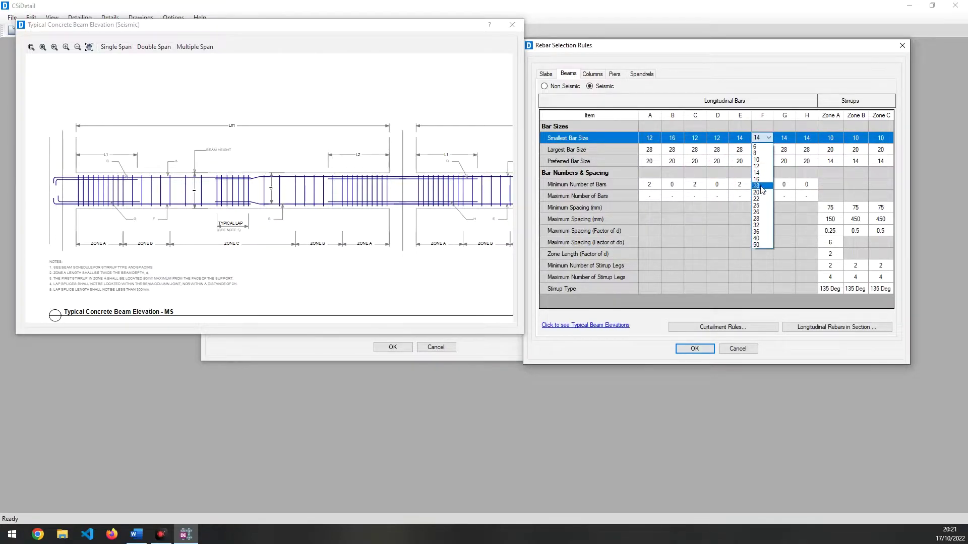
pyautogui.click(762, 185)
pyautogui.click(747, 140)
pyautogui.click(746, 140)
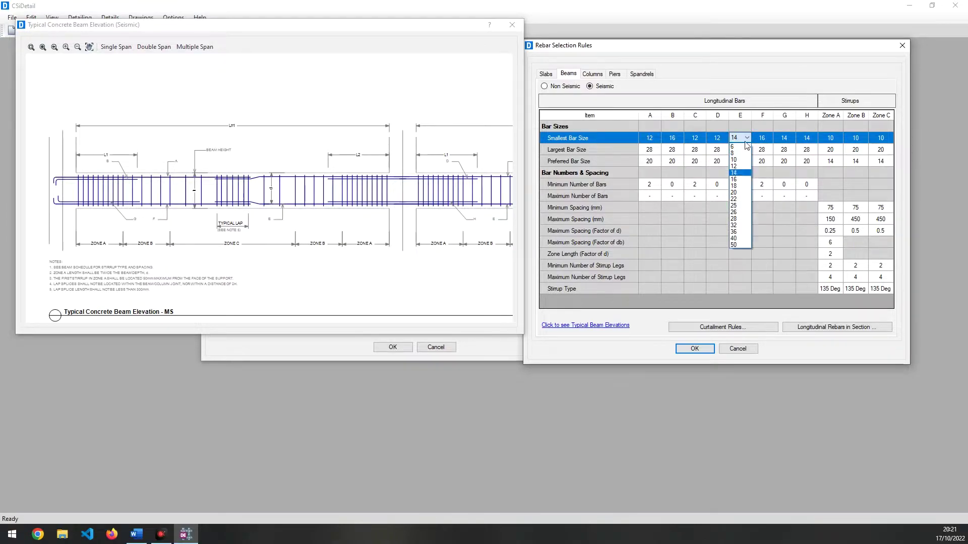
pyautogui.click(742, 181)
# Step: Set the smallest bar size of longitudinal bars G and H to 12
pyautogui.click(790, 139)
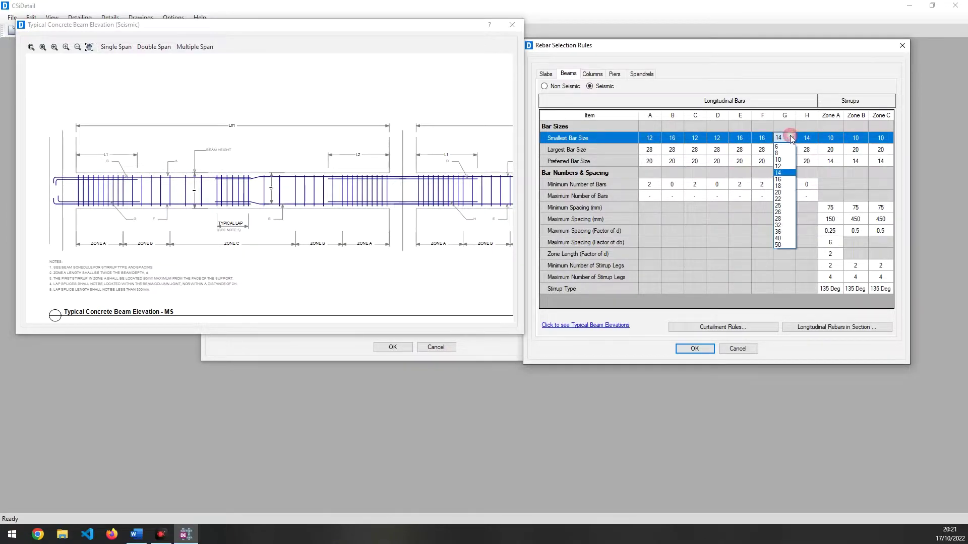
pyautogui.click(789, 171)
pyautogui.click(807, 139)
pyautogui.click(806, 171)
# Step: Set the largest bar size of longitudinal bars A, B, C and D to 20
pyautogui.click(653, 151)
pyautogui.click(655, 150)
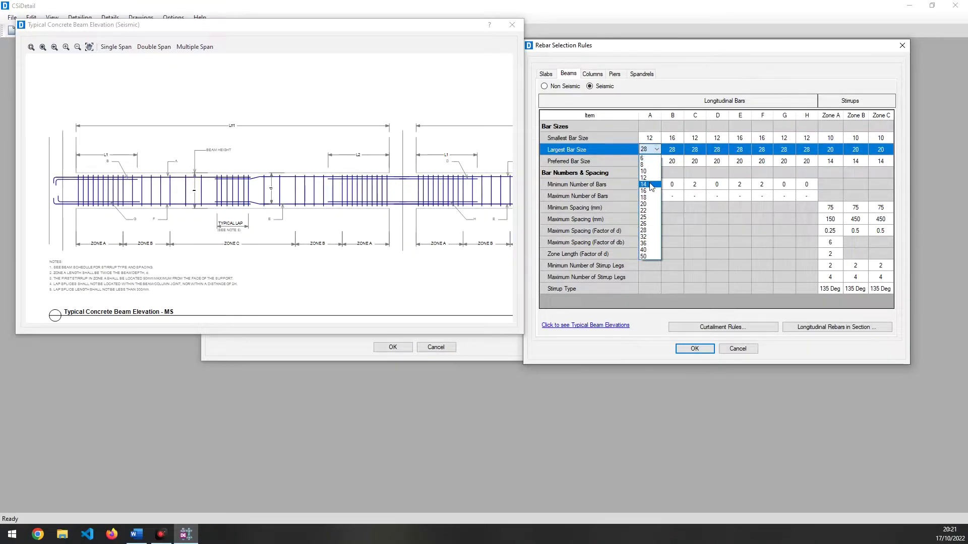
pyautogui.click(650, 204)
pyautogui.doubleClick(679, 153)
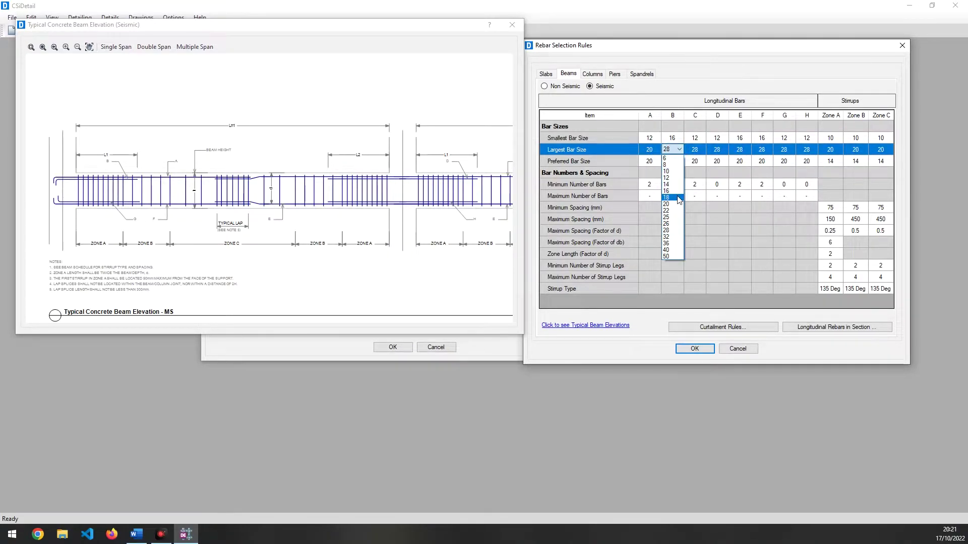
pyautogui.click(671, 204)
pyautogui.click(698, 151)
pyautogui.click(698, 151)
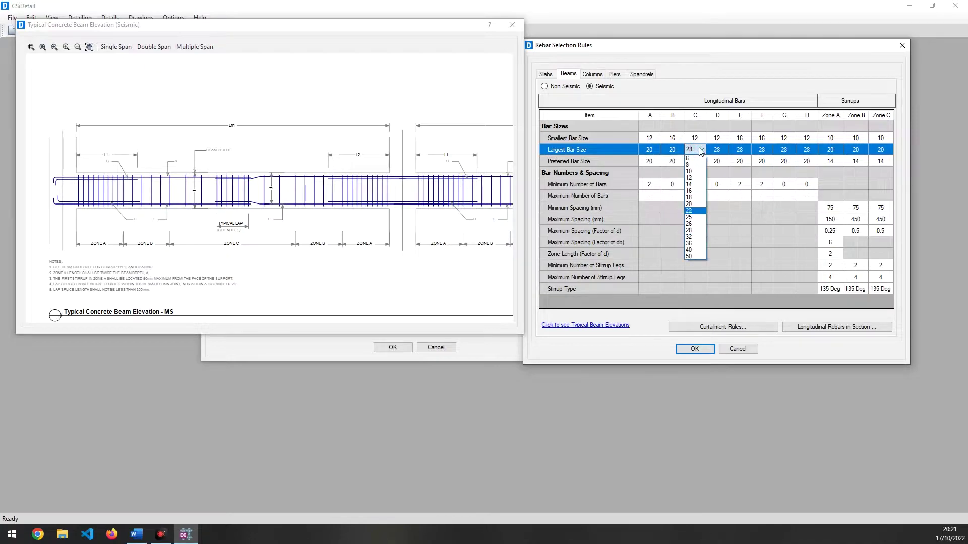
pyautogui.click(693, 204)
pyautogui.doubleClick(724, 150)
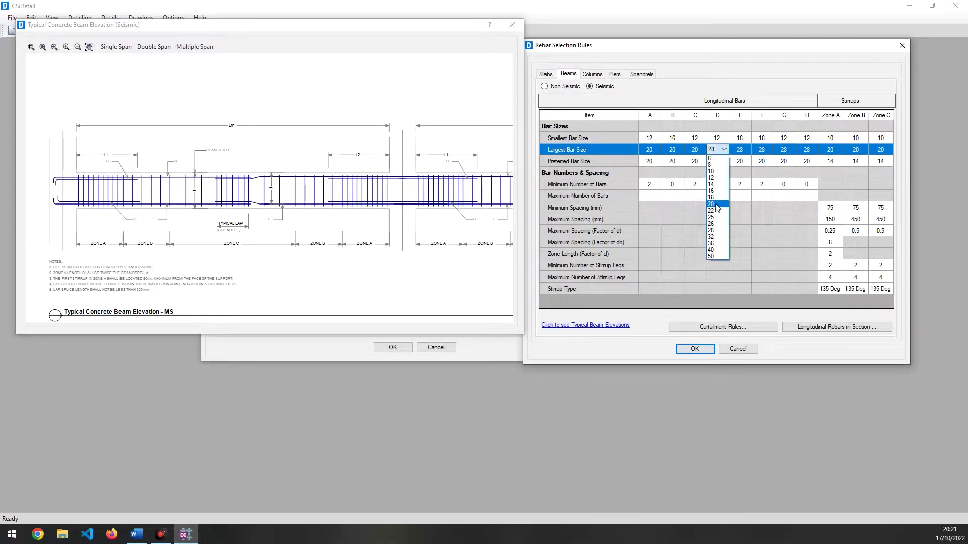
pyautogui.click(712, 198)
# Step: Set the largest bar size of longitudinal bars E, F and H to 20 and of bar G to 18
pyautogui.doubleClick(745, 150)
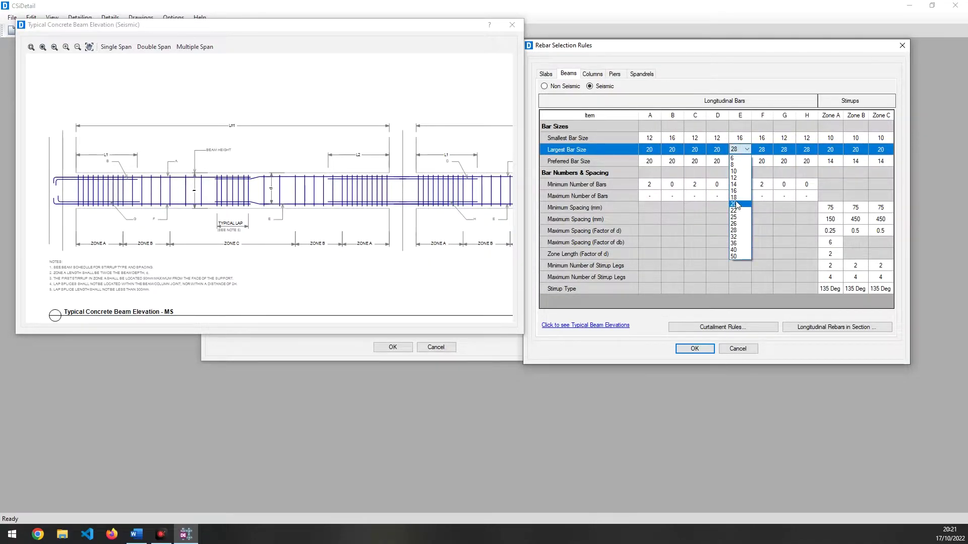
pyautogui.click(739, 204)
pyautogui.click(769, 150)
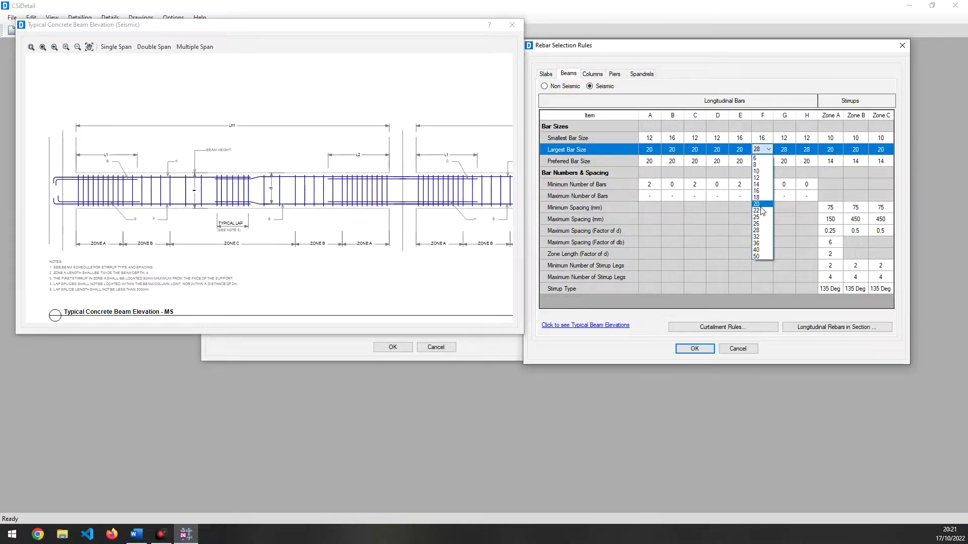
pyautogui.click(760, 207)
pyautogui.doubleClick(792, 150)
pyautogui.click(792, 149)
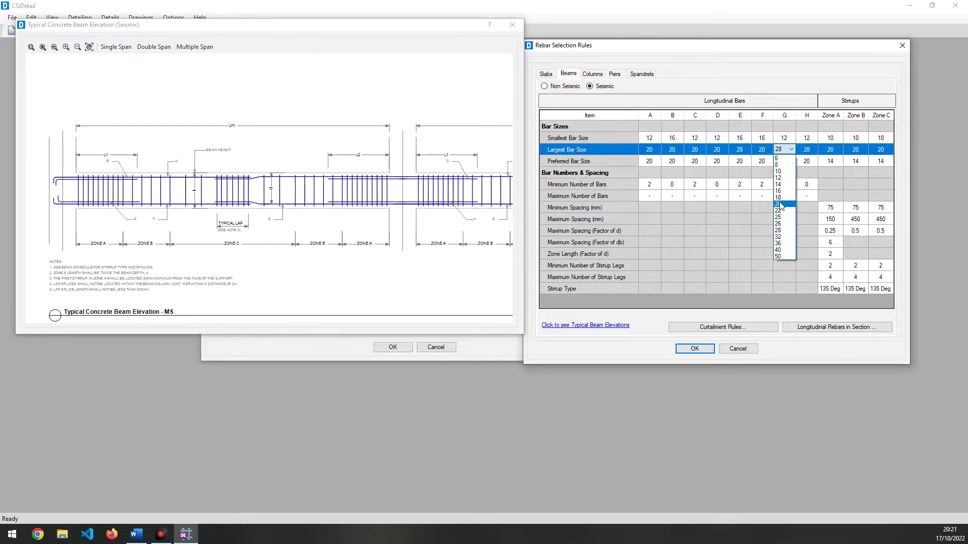
pyautogui.click(780, 198)
pyautogui.doubleClick(812, 151)
pyautogui.click(812, 151)
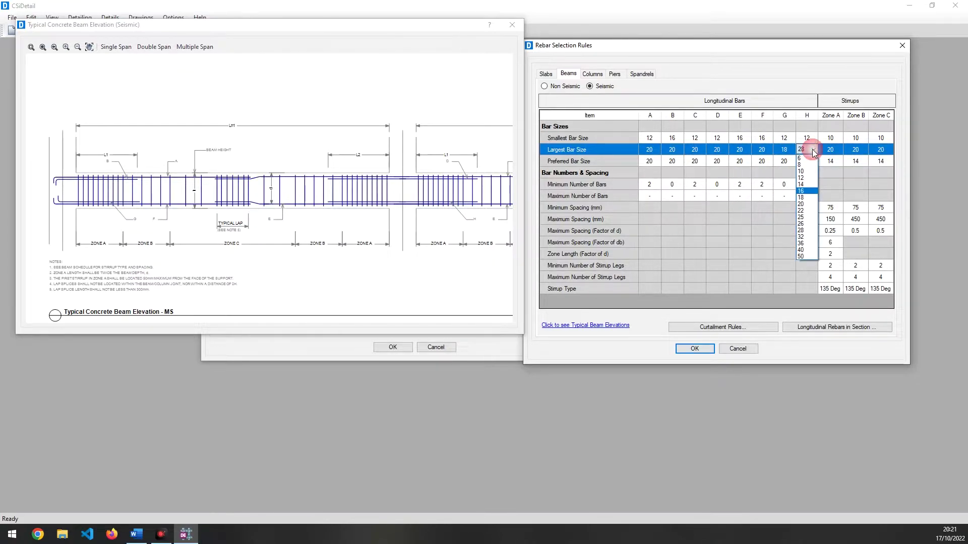
pyautogui.click(808, 204)
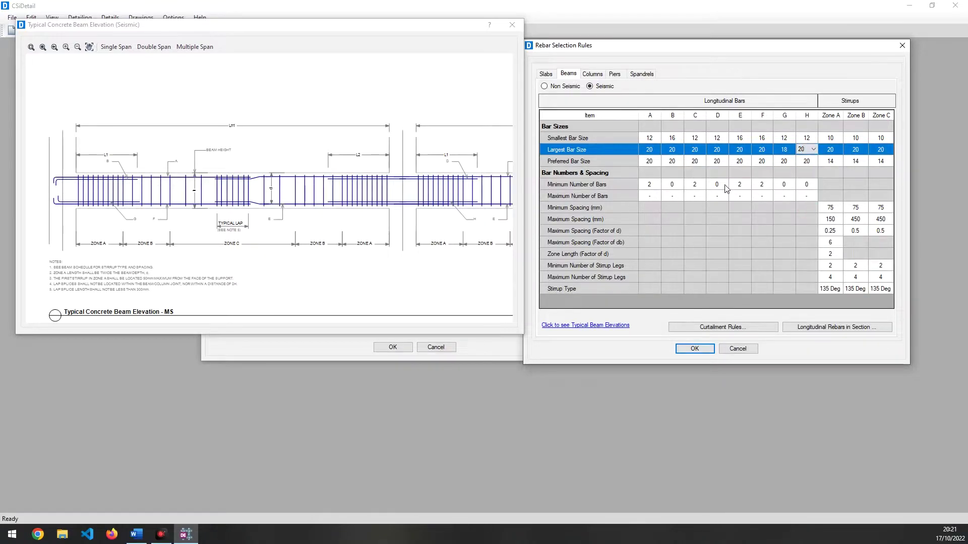
# Step: Set the preferred size of longitudinal bar A to 16
pyautogui.doubleClick(658, 160)
pyautogui.click(658, 161)
pyautogui.click(657, 161)
pyautogui.click(657, 160)
pyautogui.click(655, 197)
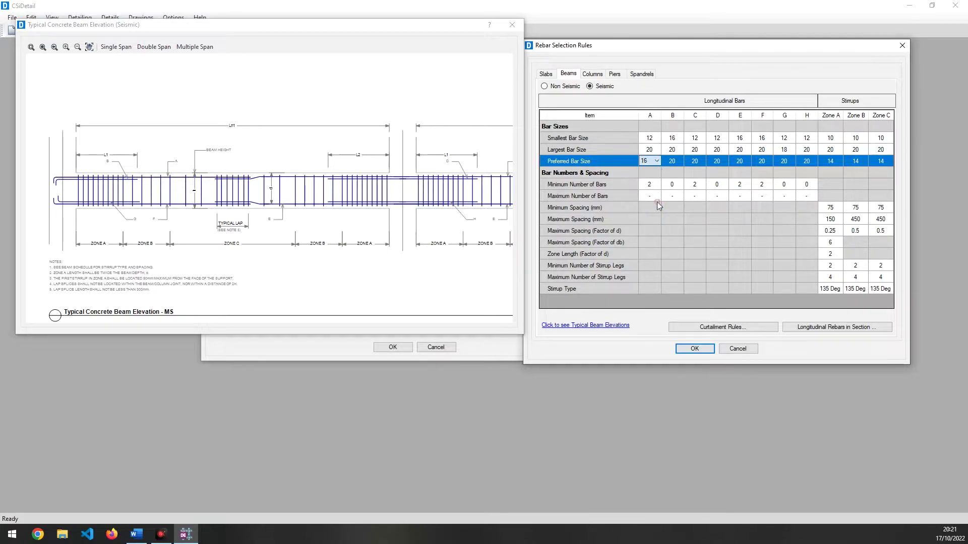
pyautogui.click(679, 161)
# Step: Set the preferred bar size to 12 for longitudinal bar A and 16 for bar B
pyautogui.click(652, 160)
pyautogui.click(652, 160)
pyautogui.click(649, 190)
pyautogui.click(677, 160)
pyautogui.click(678, 160)
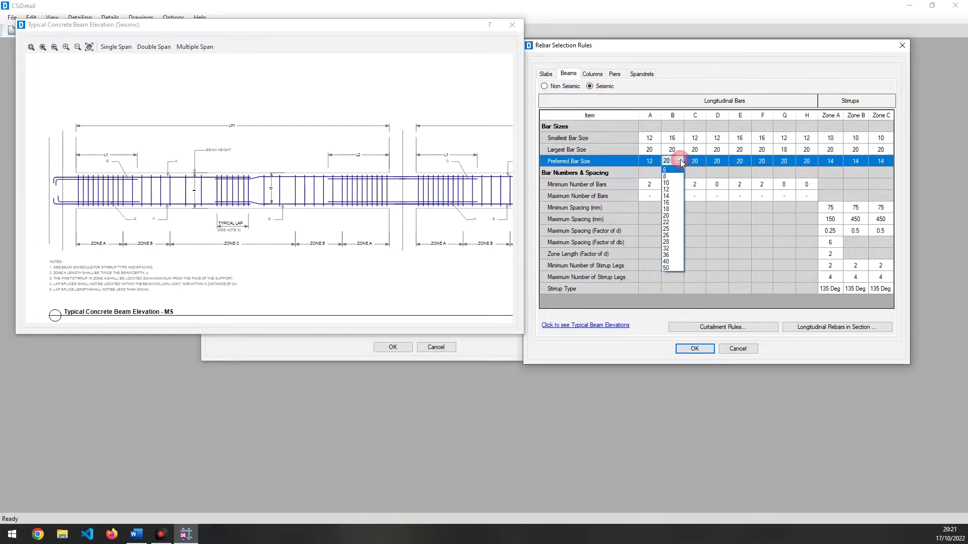
pyautogui.click(671, 198)
# Step: Set the preferred bar size to 12 for longitudinal bar C and 16 for bar D
pyautogui.click(698, 161)
pyautogui.click(697, 162)
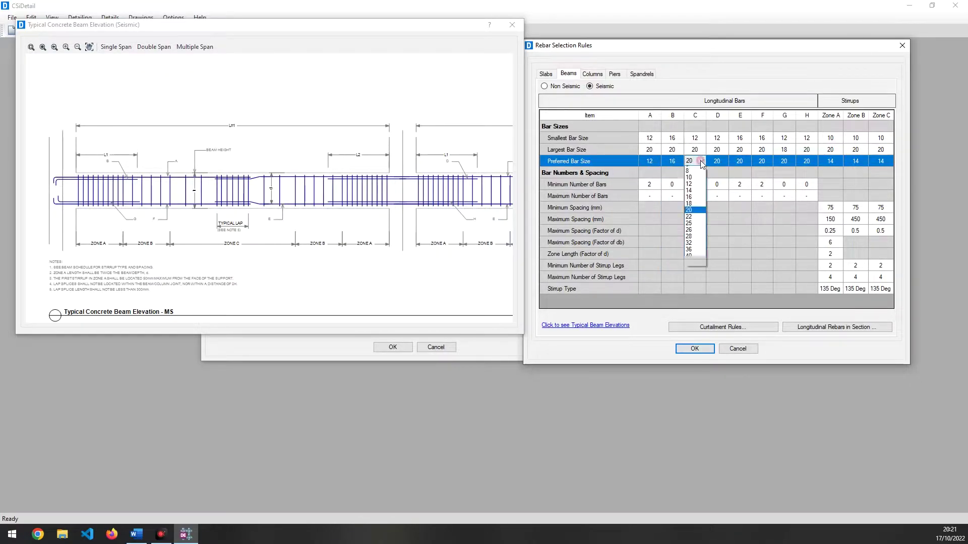
pyautogui.click(694, 190)
pyautogui.click(717, 161)
pyautogui.click(724, 161)
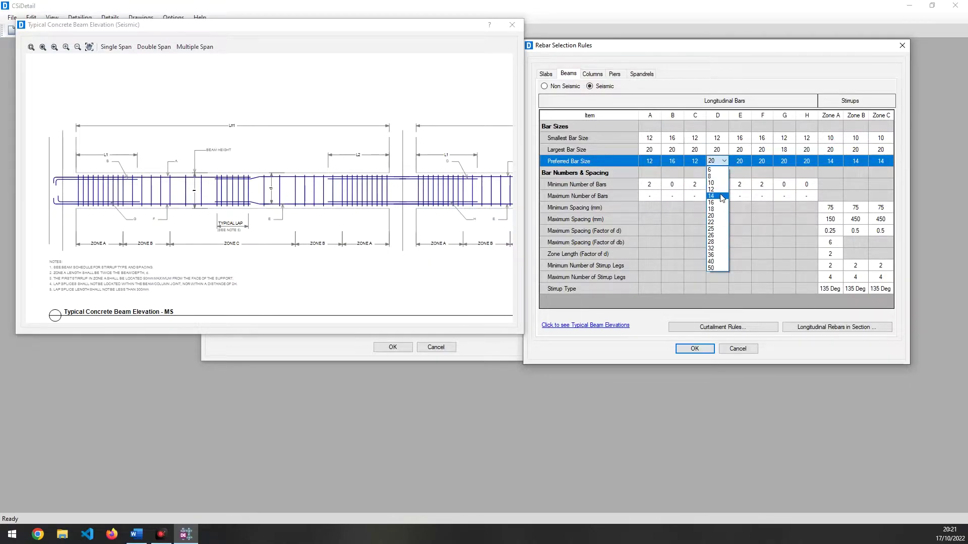
pyautogui.click(716, 189)
pyautogui.click(732, 161)
pyautogui.click(721, 161)
pyautogui.click(724, 160)
pyautogui.click(717, 201)
# Step: Set the preferred bar size of longitudinal bars E and F to 12
pyautogui.click(744, 162)
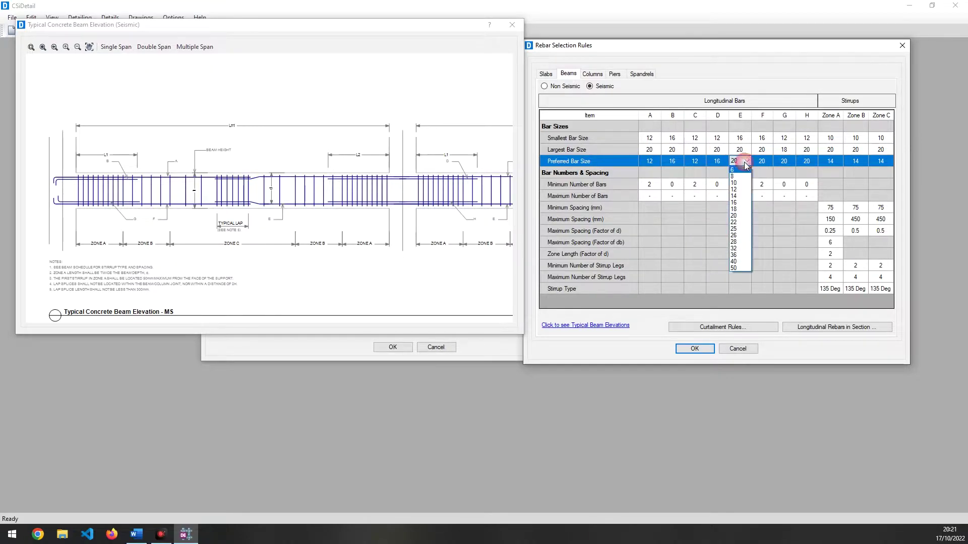
pyautogui.click(735, 189)
pyautogui.click(761, 162)
pyautogui.click(767, 161)
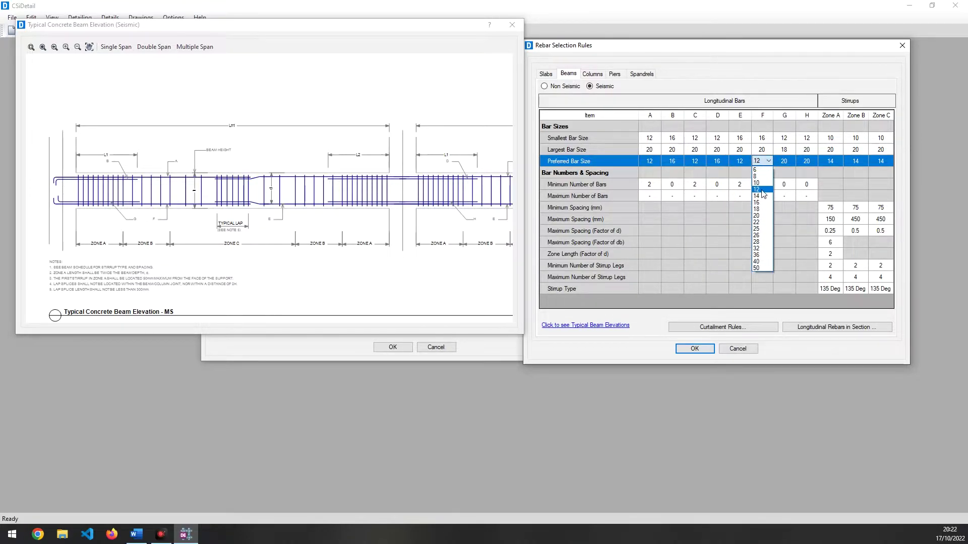
pyautogui.click(756, 189)
# Step: Set the preferred bar size of longitudinal bars G and H to 16
pyautogui.click(784, 161)
pyautogui.click(790, 161)
pyautogui.click(789, 203)
pyautogui.click(809, 161)
pyautogui.click(812, 160)
pyautogui.click(805, 202)
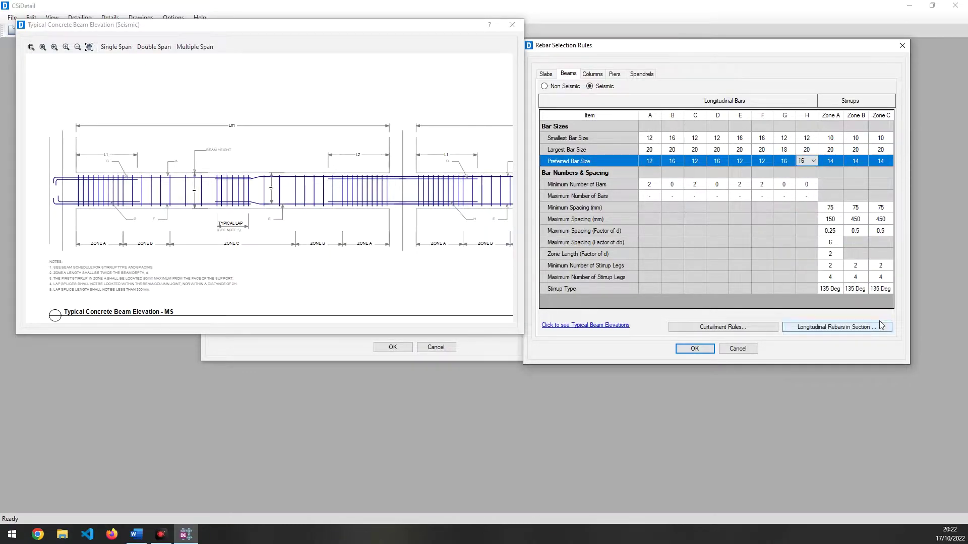
# Step: Choose 10 as the smallest stirrup bar size for Zone A in the seismic beam rules
pyautogui.click(833, 138)
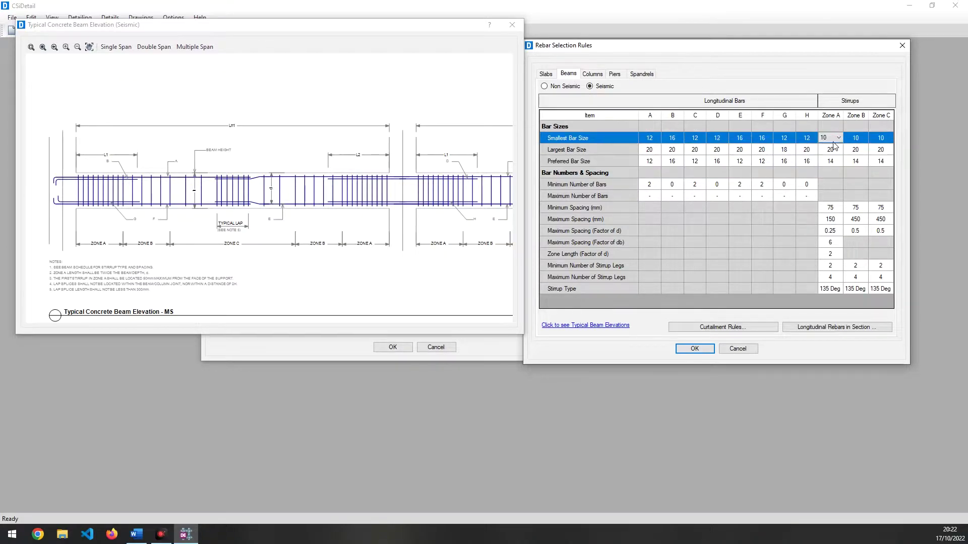
pyautogui.click(837, 138)
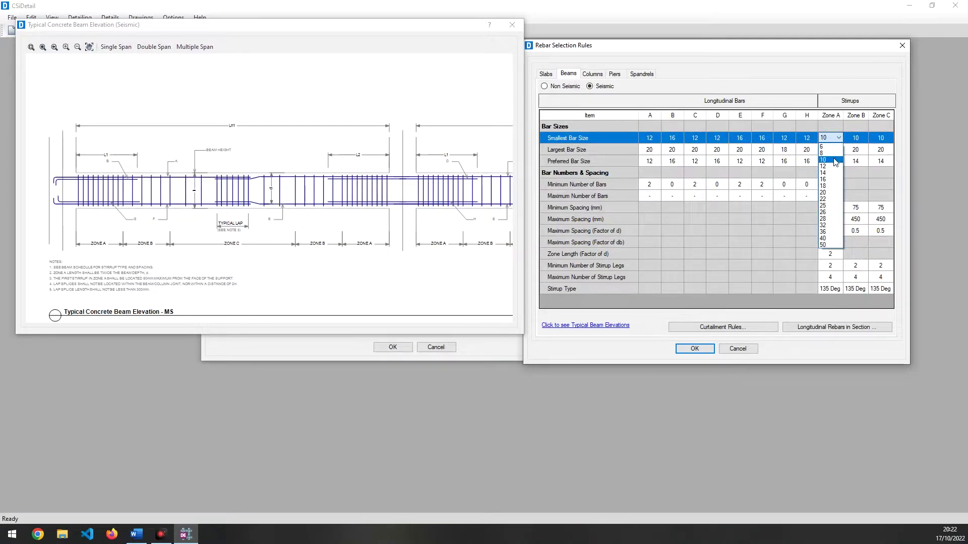
pyautogui.click(837, 159)
# Step: Set the largest beam stirrup bar size to 12 for Zones A, B and C
pyautogui.click(832, 149)
pyautogui.click(839, 149)
pyautogui.click(836, 179)
pyautogui.click(863, 150)
pyautogui.click(864, 150)
pyautogui.click(855, 178)
pyautogui.click(880, 150)
pyautogui.click(881, 150)
pyautogui.click(876, 178)
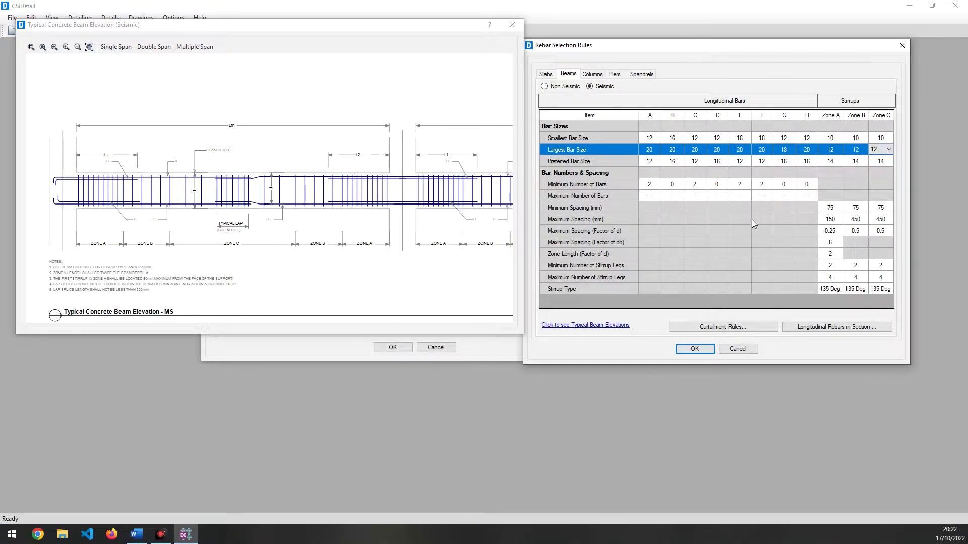
# Step: Set the preferred beam stirrup bar size to 12 for Zones A, B and C
pyautogui.click(838, 161)
pyautogui.click(838, 162)
pyautogui.click(830, 190)
pyautogui.click(861, 162)
pyautogui.click(861, 161)
pyautogui.click(852, 190)
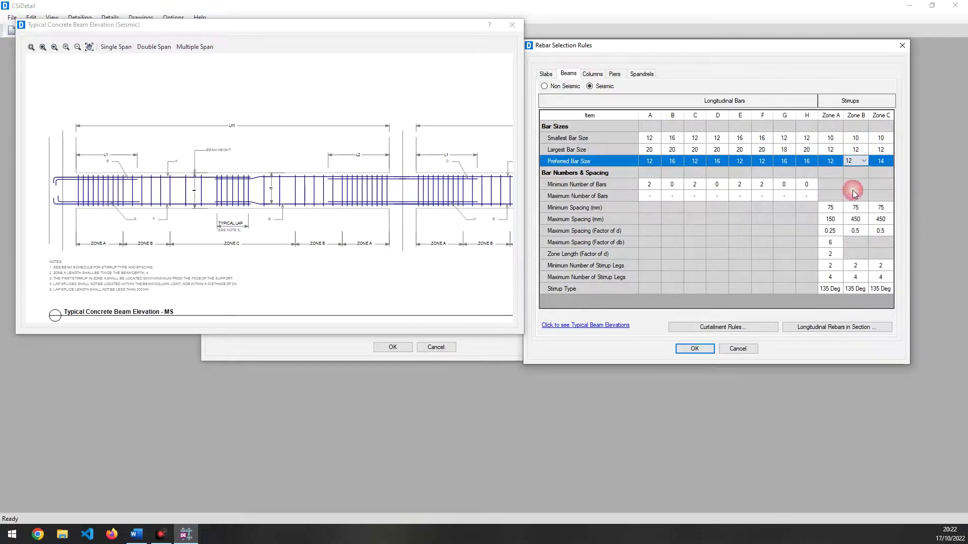
pyautogui.click(887, 162)
pyautogui.click(887, 163)
pyautogui.click(877, 190)
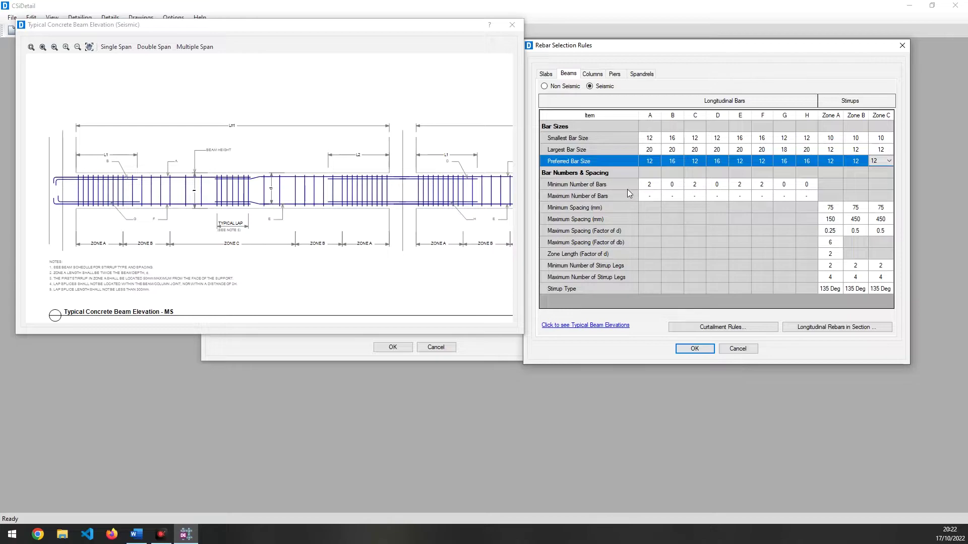
# Step: Set the minimum number of bars to 1 for beam longitudinal bars A, C, E and F
pyautogui.click(649, 184)
pyautogui.click(653, 184)
pyautogui.click(650, 197)
pyautogui.click(703, 184)
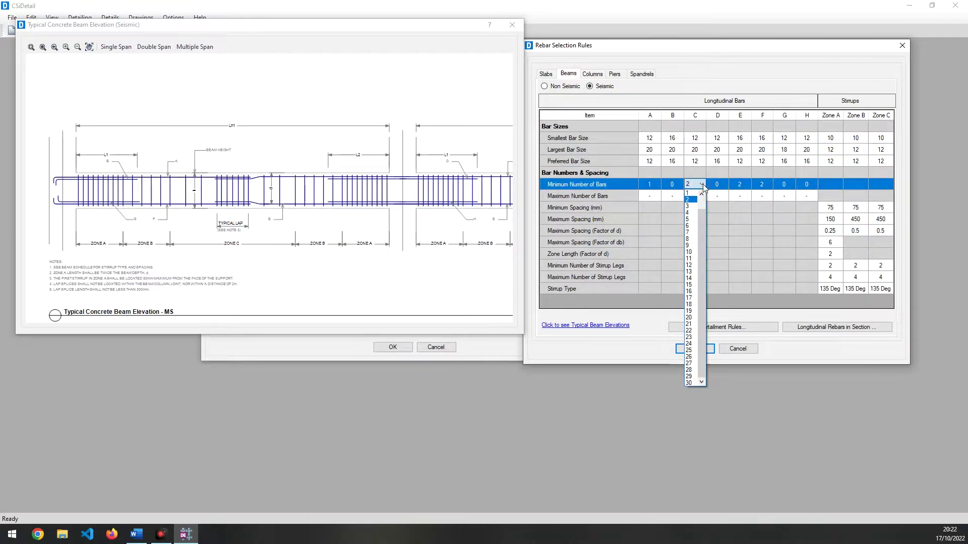
pyautogui.click(688, 193)
pyautogui.click(746, 185)
pyautogui.click(737, 194)
pyautogui.click(768, 184)
pyautogui.click(756, 194)
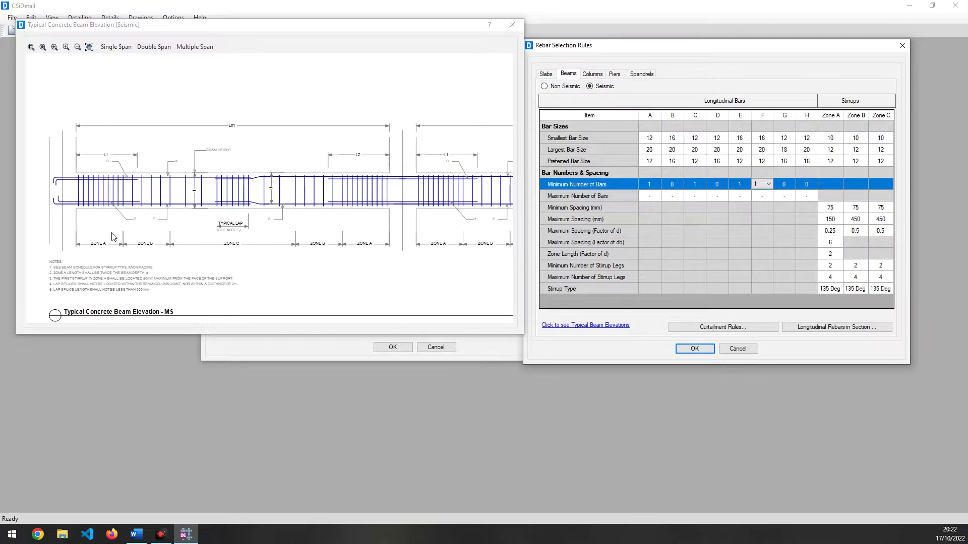
# Step: Set the minimum beam stirrup spacing to 100 mm in Zones A and B and 150 mm in Zone C
pyautogui.click(837, 208)
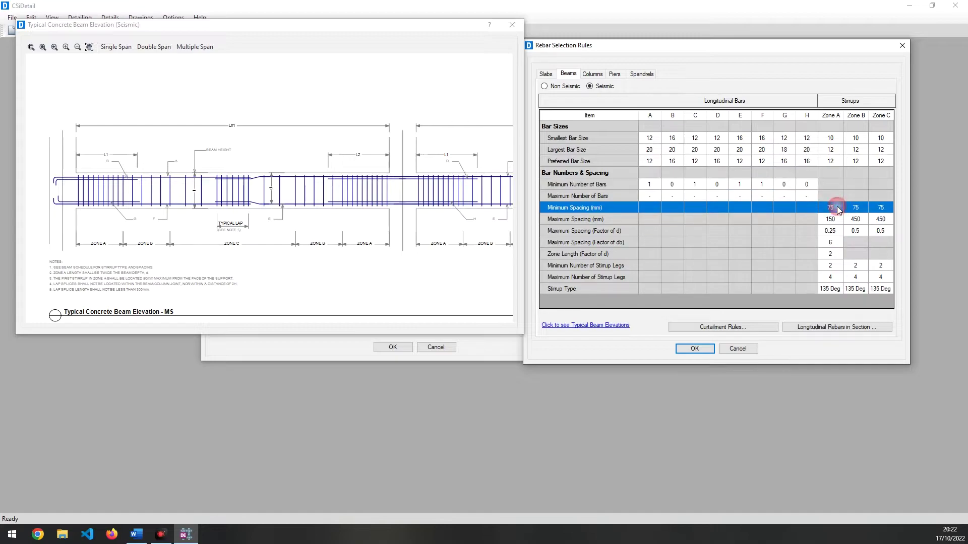
pyautogui.write('100')
pyautogui.click(855, 208)
pyautogui.write('10')
pyautogui.click(881, 207)
pyautogui.write('150')
# Step: Set the maximum beam stirrup spacing to 150 mm in Zones B and C
pyautogui.click(833, 220)
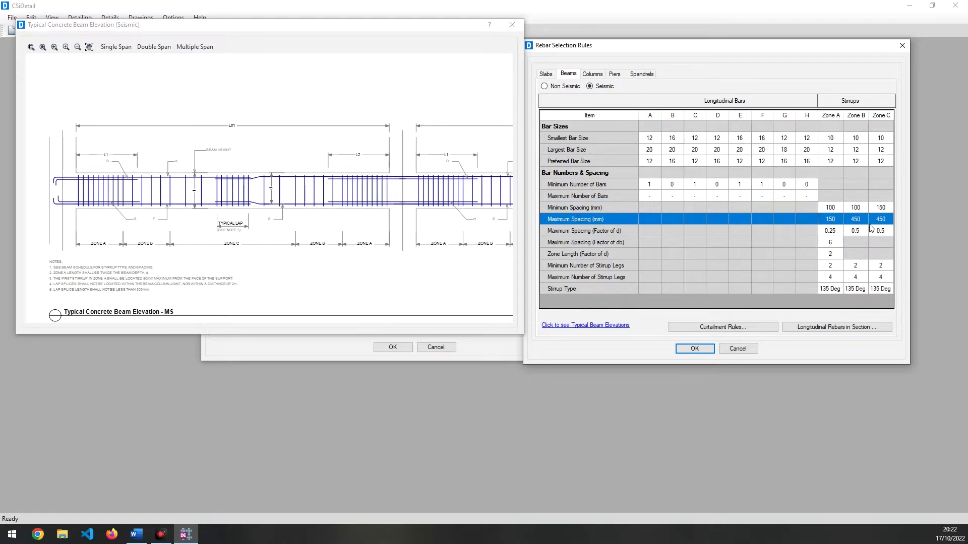
pyautogui.click(863, 221)
pyautogui.write('15')
pyautogui.click(879, 220)
pyautogui.write('1')
# Step: Review and accept the seismic beam curtailment rules and the longitudinal rebar section settings
pyautogui.click(740, 331)
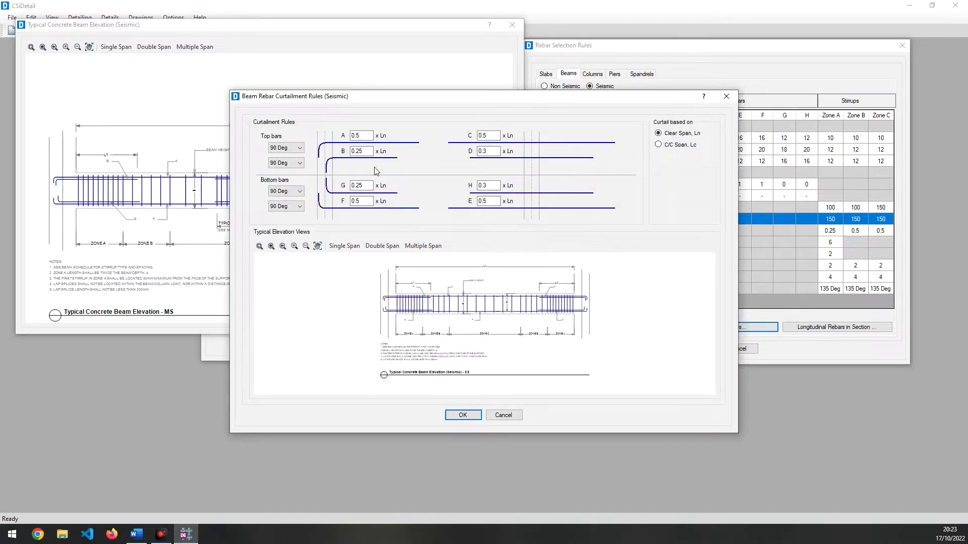
pyautogui.click(462, 415)
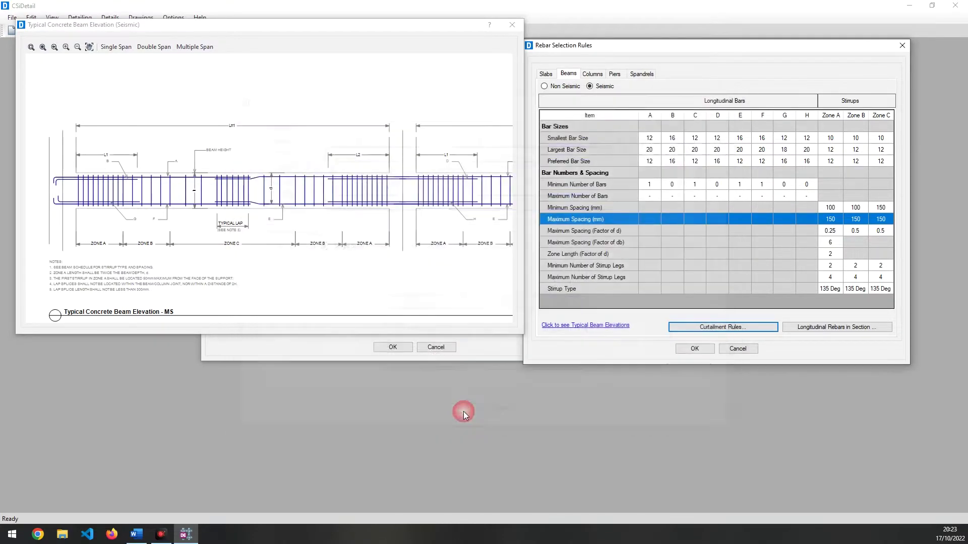
pyautogui.click(805, 329)
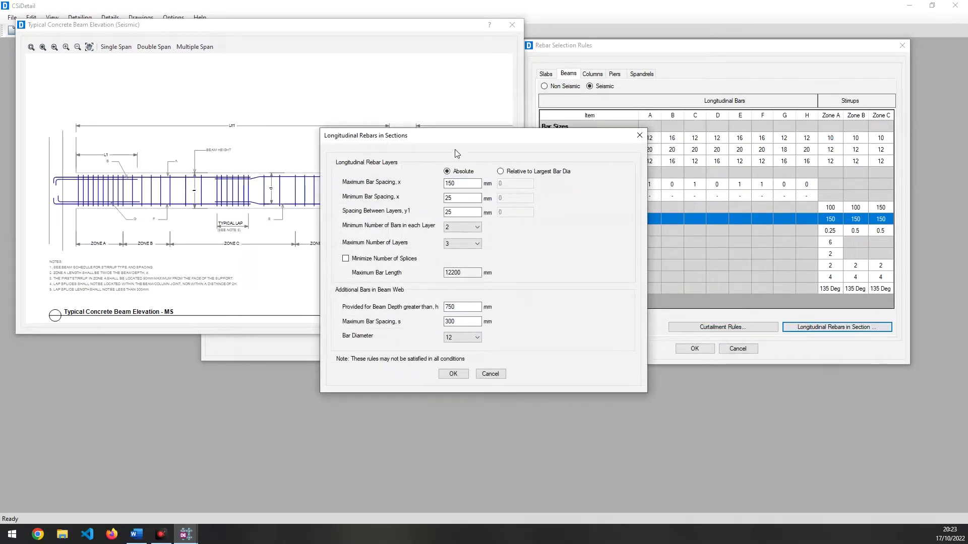
pyautogui.moveTo(438, 139); pyautogui.dragTo(351, 106)
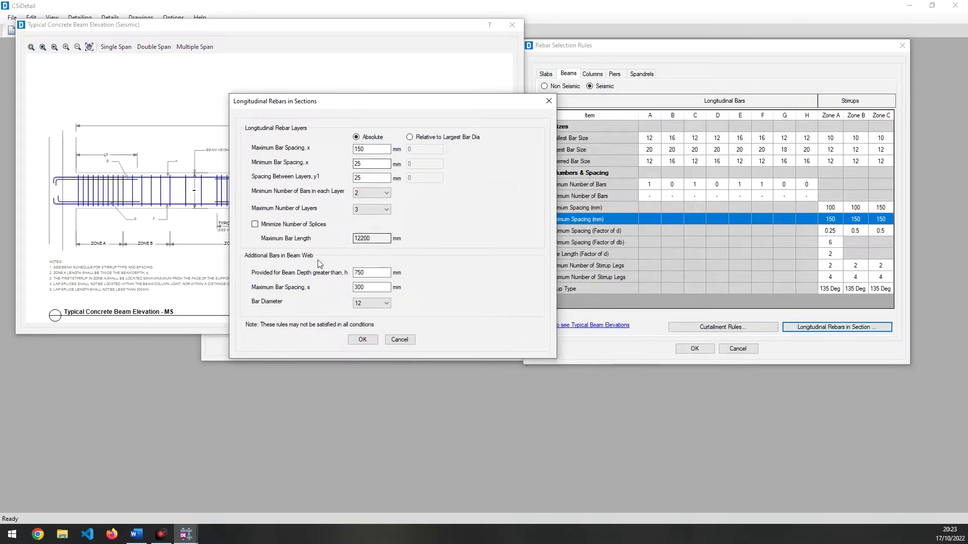
pyautogui.click(369, 342)
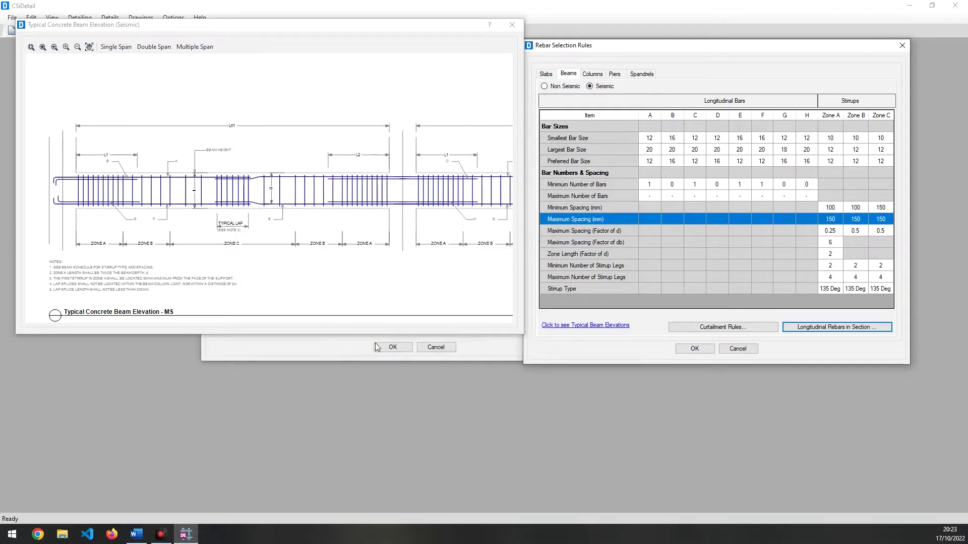
pyautogui.click(512, 24)
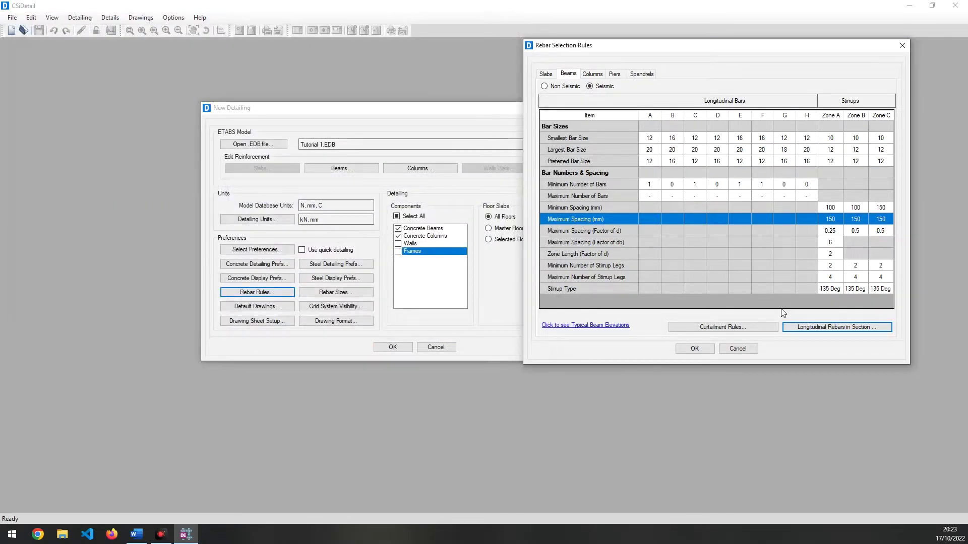
# Step: Switch the column rebar rules to Seismic and set the smallest longitudinal bar size to 12
pyautogui.click(593, 74)
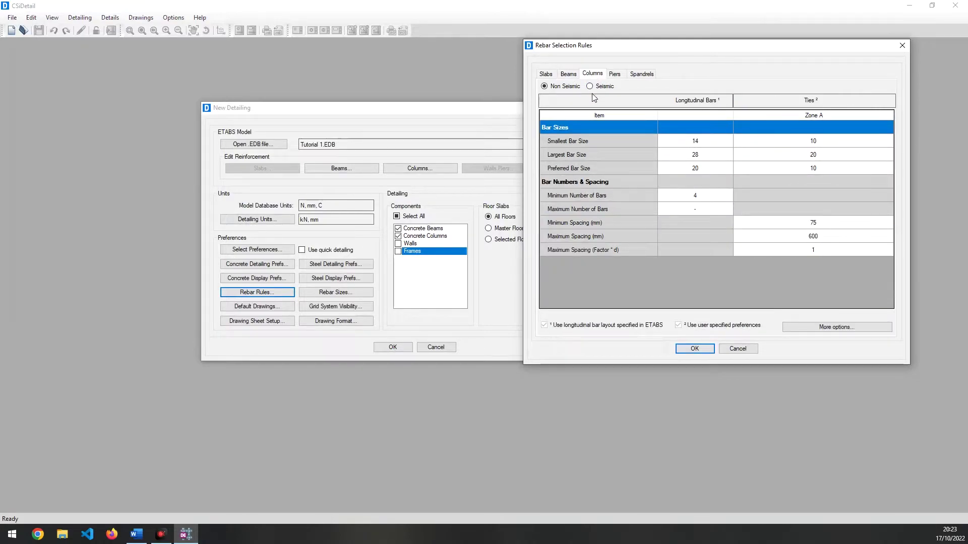
pyautogui.click(589, 86)
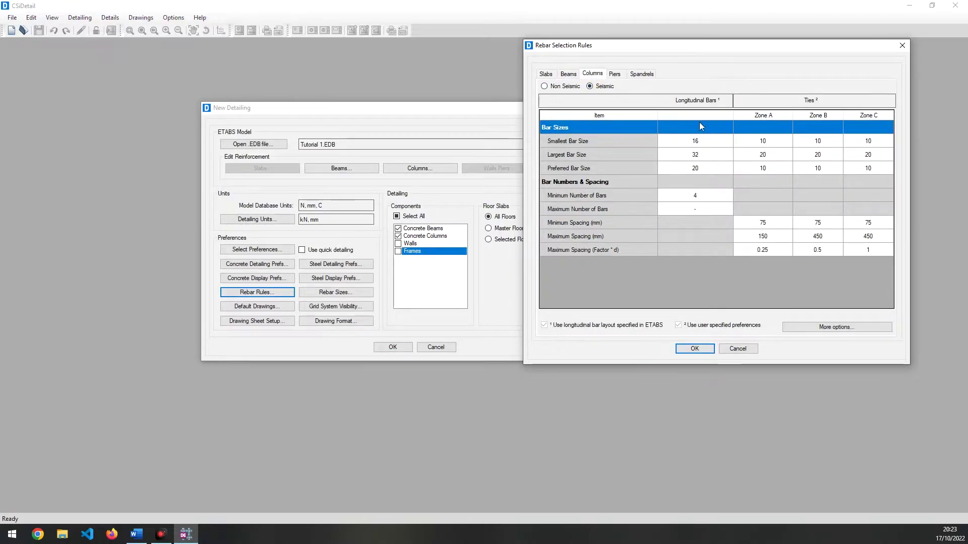
pyautogui.click(701, 141)
pyautogui.click(695, 172)
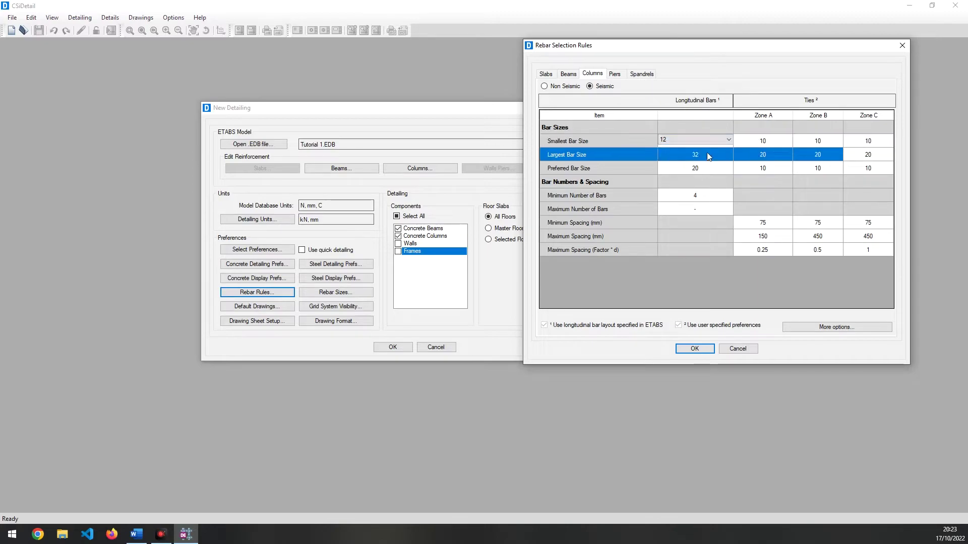
# Step: Set the columns' largest longitudinal bar size to 20 and their preferred size to 16
pyautogui.click(707, 152)
pyautogui.click(693, 200)
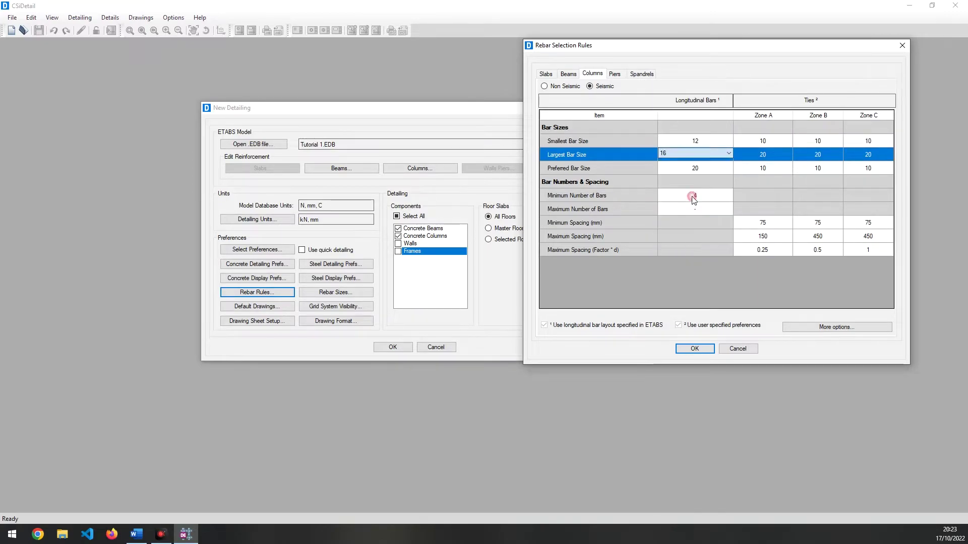
pyautogui.click(715, 153)
pyautogui.click(684, 208)
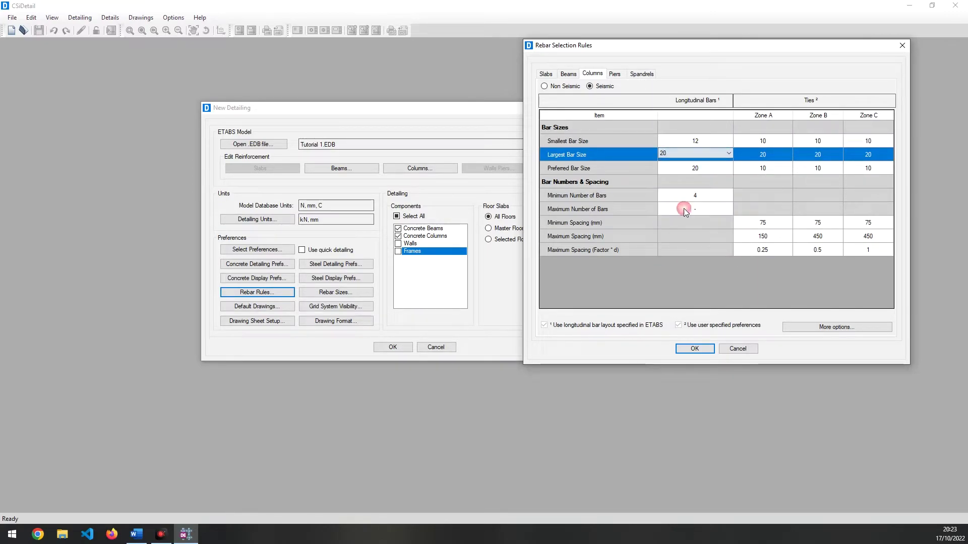
pyautogui.click(700, 171)
pyautogui.click(701, 171)
pyautogui.click(691, 209)
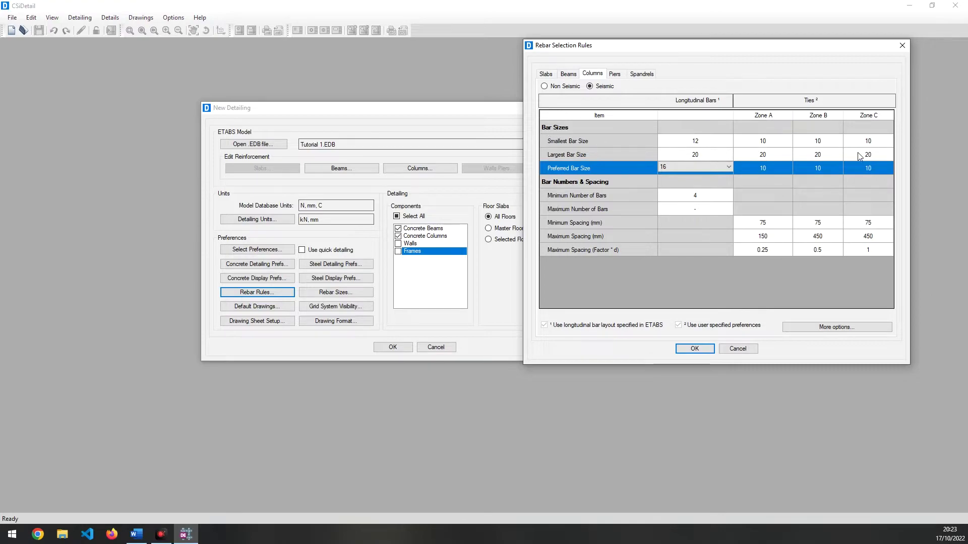
# Step: Set the largest column tie bar size to 12 for Zones A, B and C
pyautogui.click(780, 154)
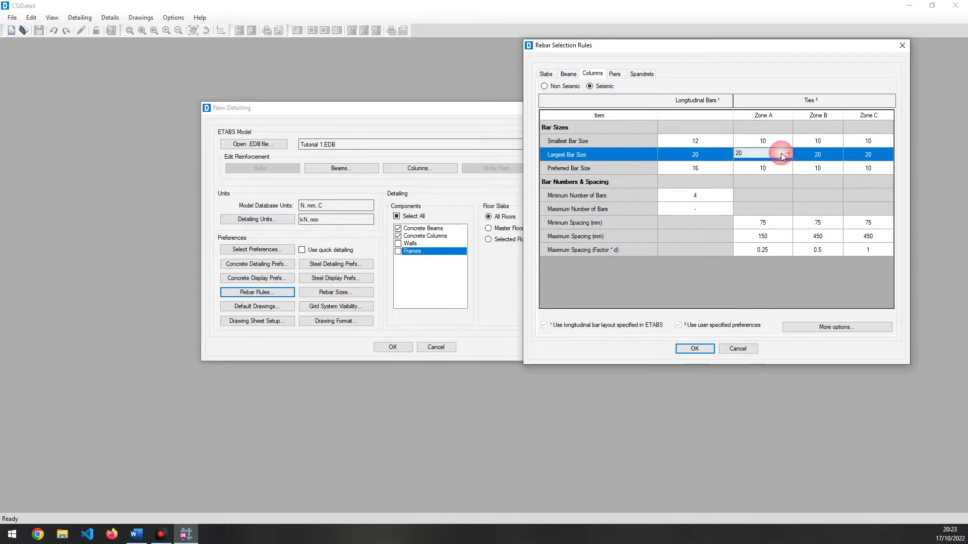
pyautogui.click(782, 154)
pyautogui.click(766, 183)
pyautogui.click(828, 153)
pyautogui.click(823, 181)
pyautogui.click(867, 153)
pyautogui.click(861, 182)
# Step: Set the preferred column tie bar size to 12 for Zones A, B and C
pyautogui.click(779, 169)
pyautogui.click(780, 169)
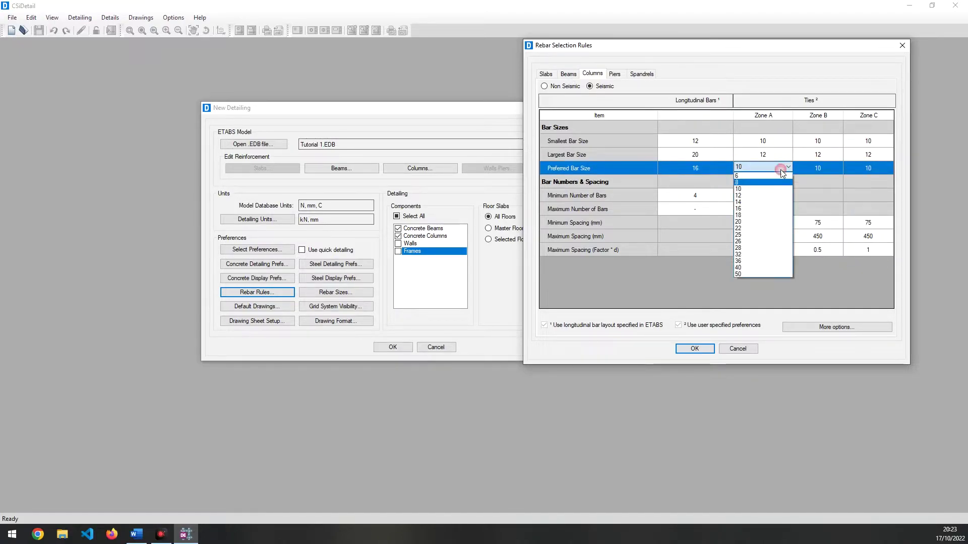
pyautogui.click(761, 195)
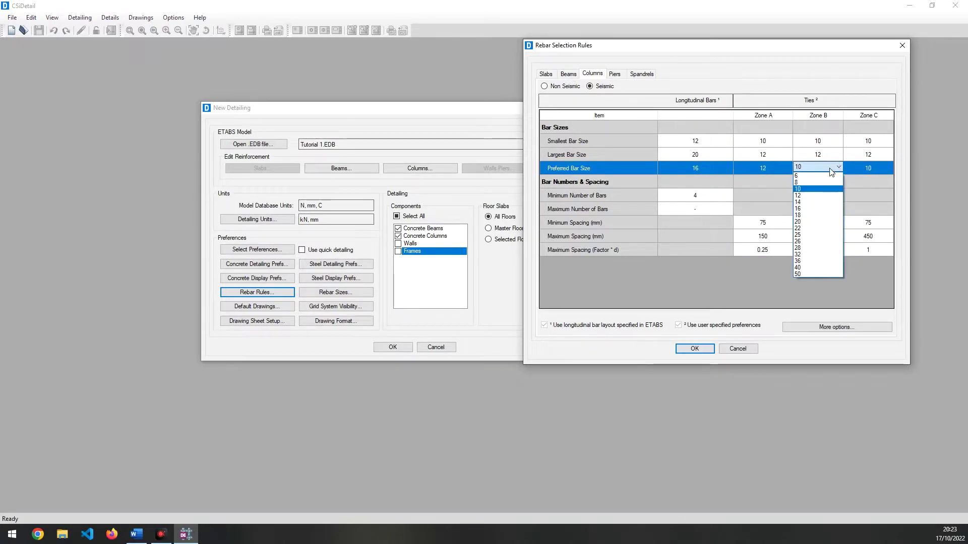
pyautogui.click(818, 195)
pyautogui.click(870, 169)
pyautogui.click(866, 195)
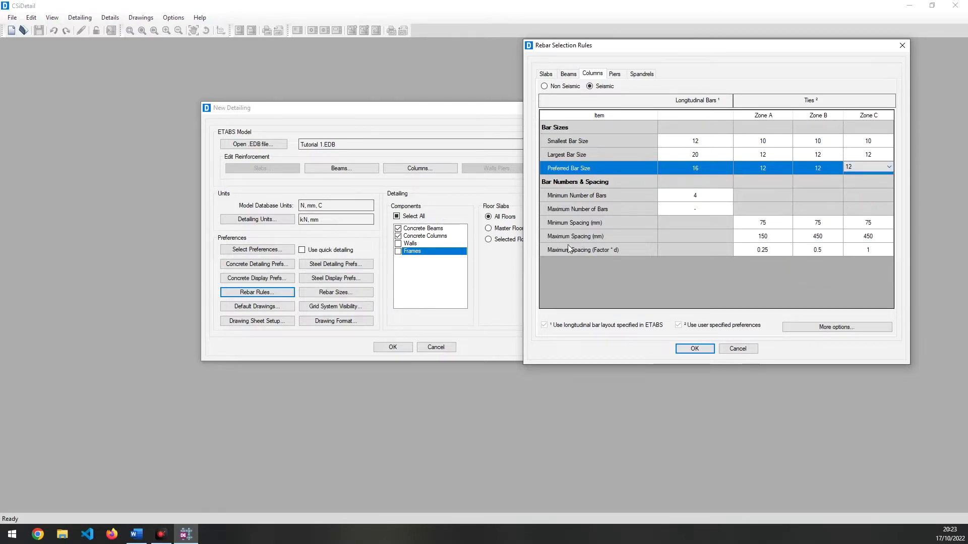
# Step: Set the minimum column tie spacing to 100 mm in Zones A and B and 150 mm in Zone C
pyautogui.click(788, 225)
pyautogui.click(785, 223)
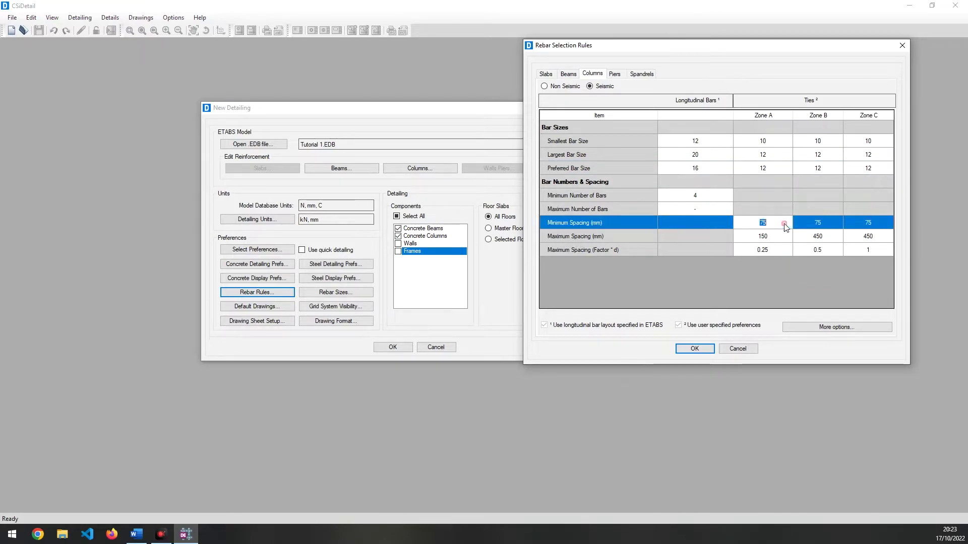
pyautogui.write('100')
pyautogui.click(822, 226)
pyautogui.click(822, 224)
pyautogui.write('100')
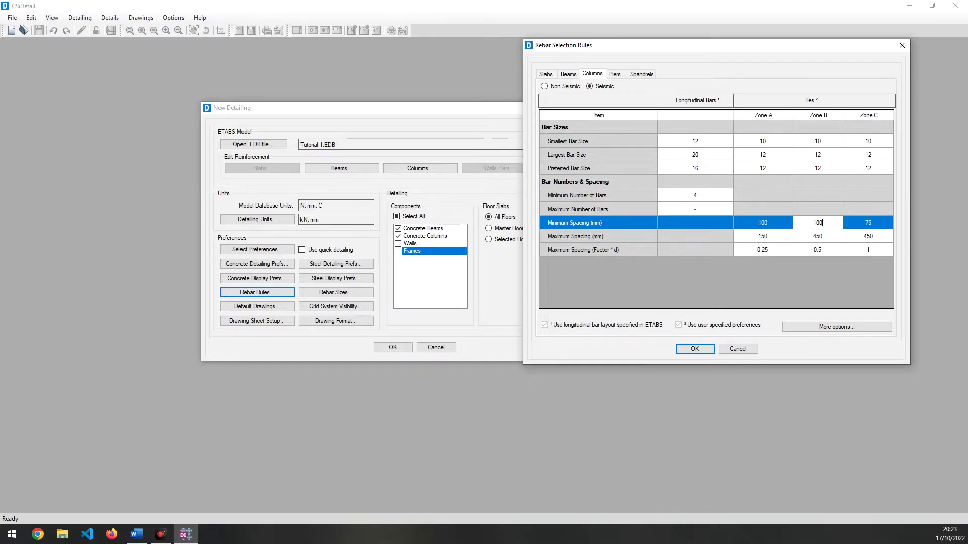
pyautogui.click(865, 224)
pyautogui.click(866, 224)
pyautogui.write('1')
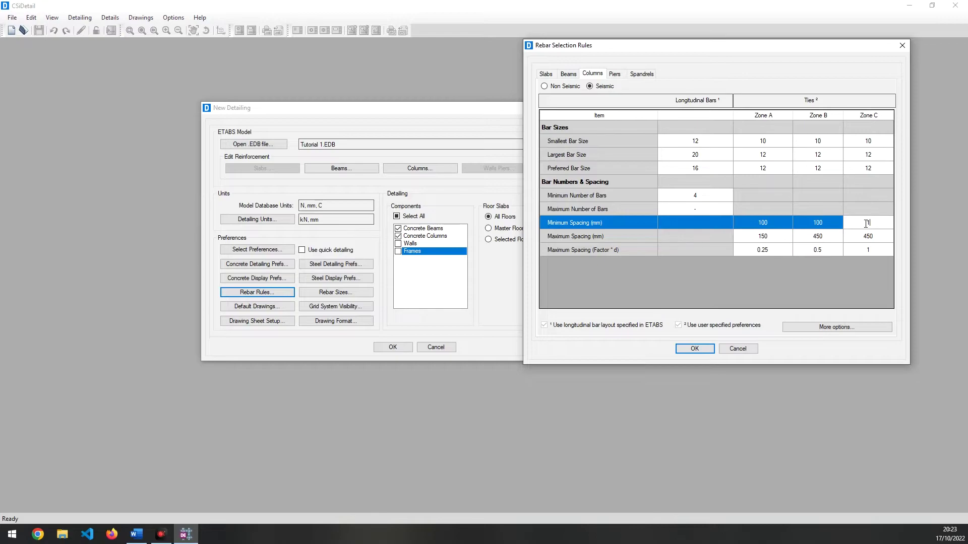
pyautogui.write('50')
# Step: Set the maximum column tie spacing to 150 mm in Zones B and C
pyautogui.click(817, 236)
pyautogui.click(817, 236)
pyautogui.write('150')
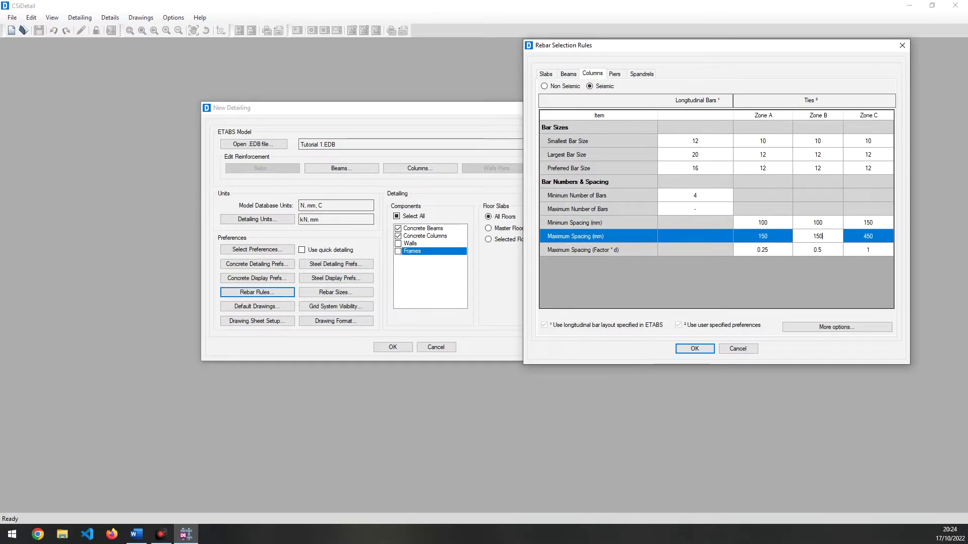
pyautogui.press('Tab')
pyautogui.write('15')
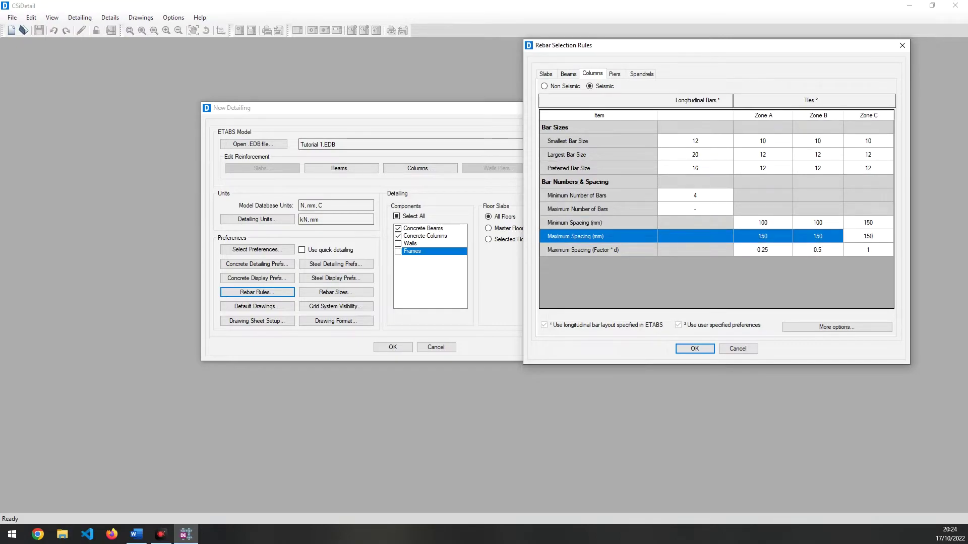
# Step: Review the column bar splice and confinement zone settings, and confirm the rebar selection rules
pyautogui.click(877, 327)
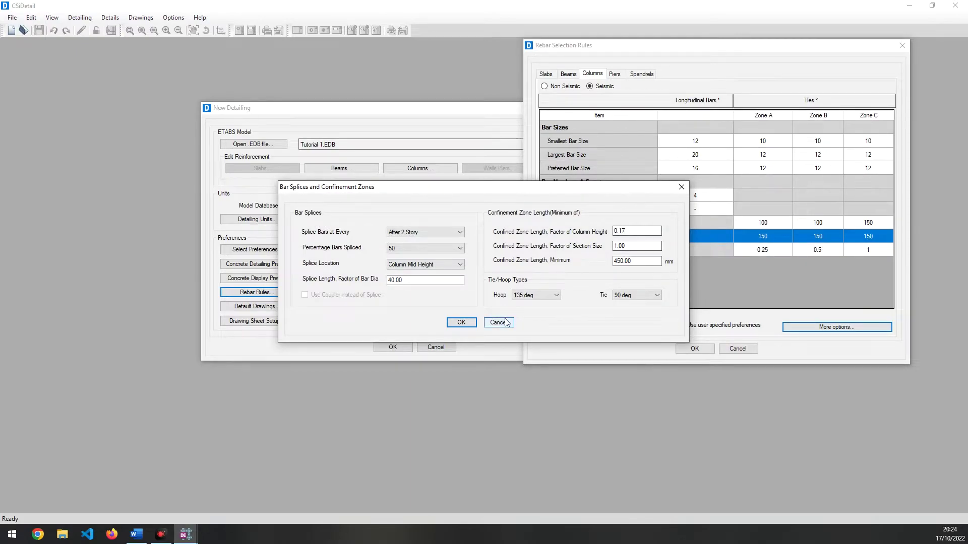
pyautogui.click(460, 323)
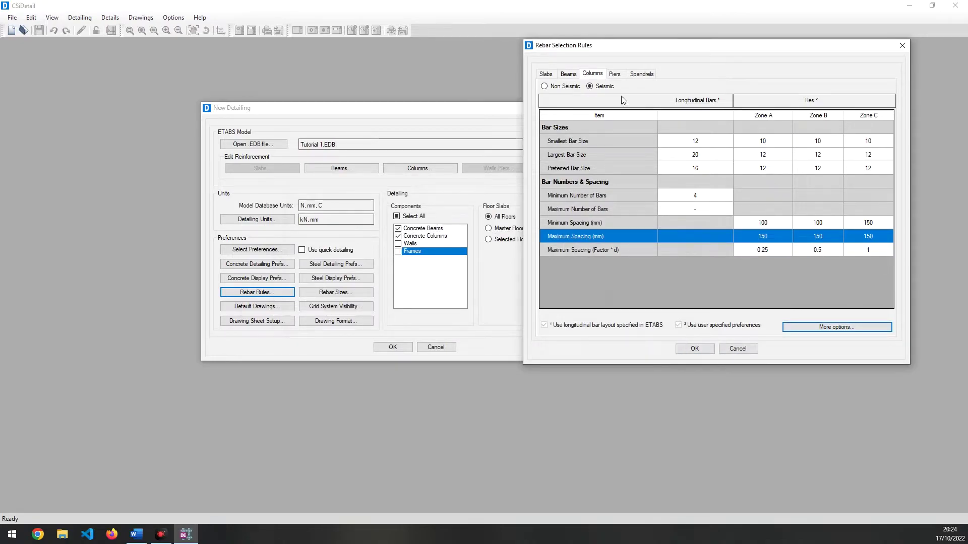
pyautogui.click(620, 78)
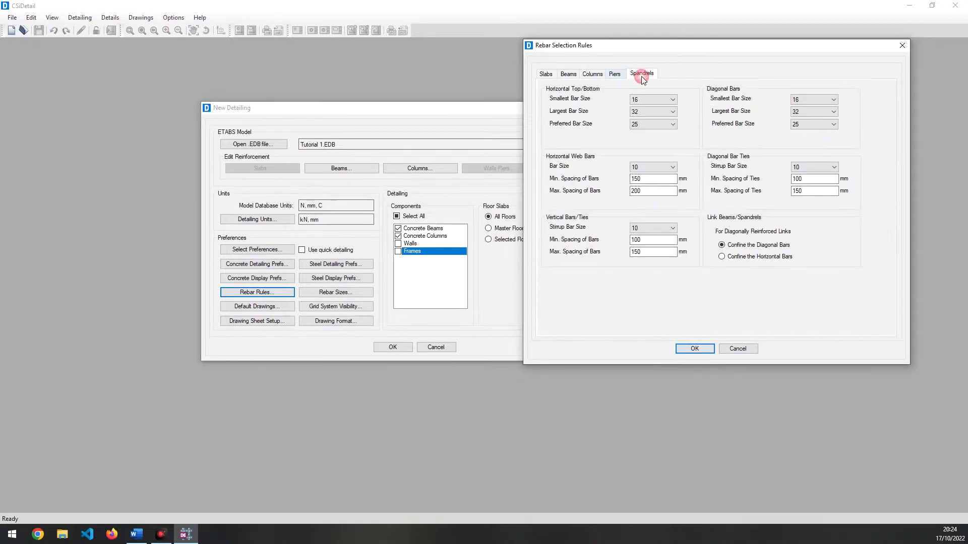
pyautogui.click(694, 349)
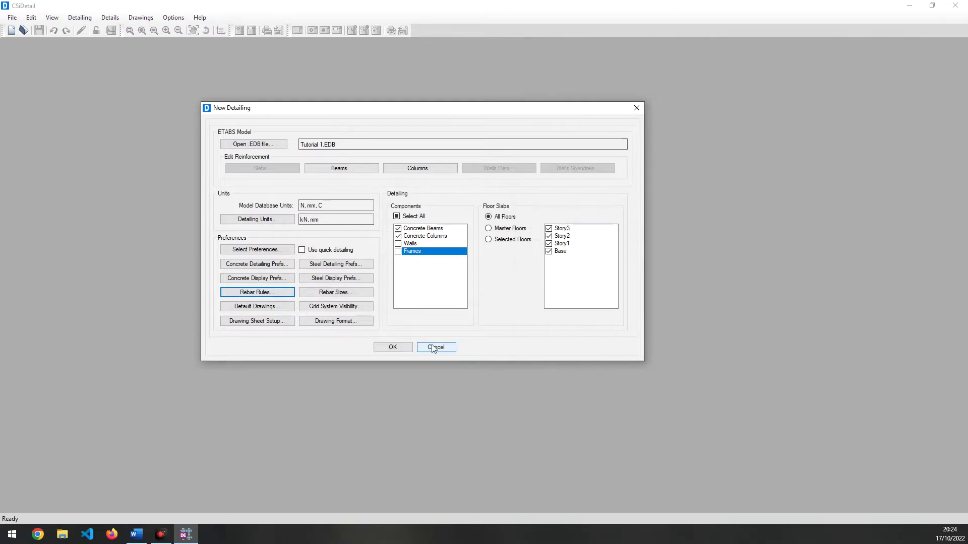
# Step: Include concrete beam schedules and tables, beam elevations and sections, column framing plans, column schedules and tables, and column elevations and sections in the default drawings
pyautogui.click(279, 307)
pyautogui.click(470, 227)
pyautogui.click(470, 238)
pyautogui.click(471, 248)
pyautogui.click(470, 259)
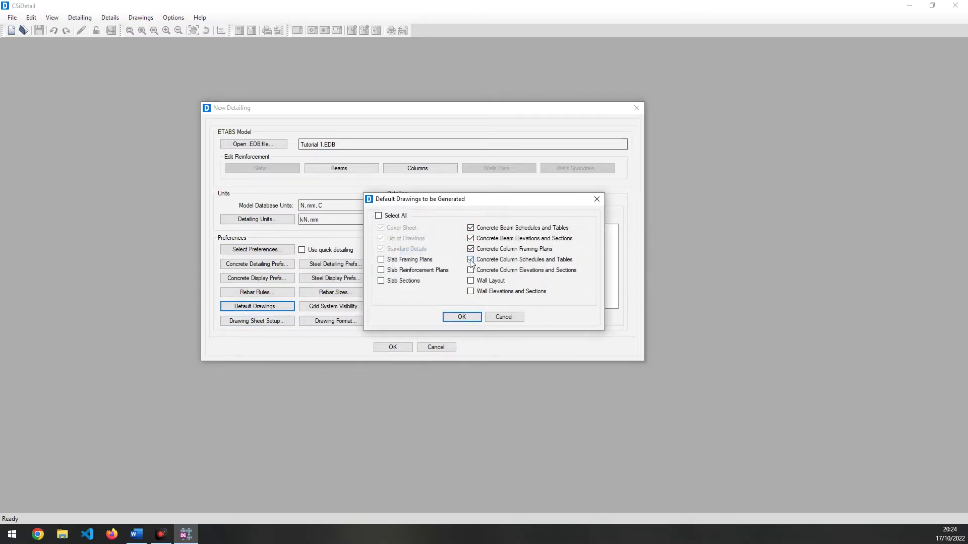
pyautogui.click(472, 271)
pyautogui.click(466, 320)
# Step: Review the drawing sheet setup and the reinforcing bar sizes, accepting both unchanged
pyautogui.click(250, 323)
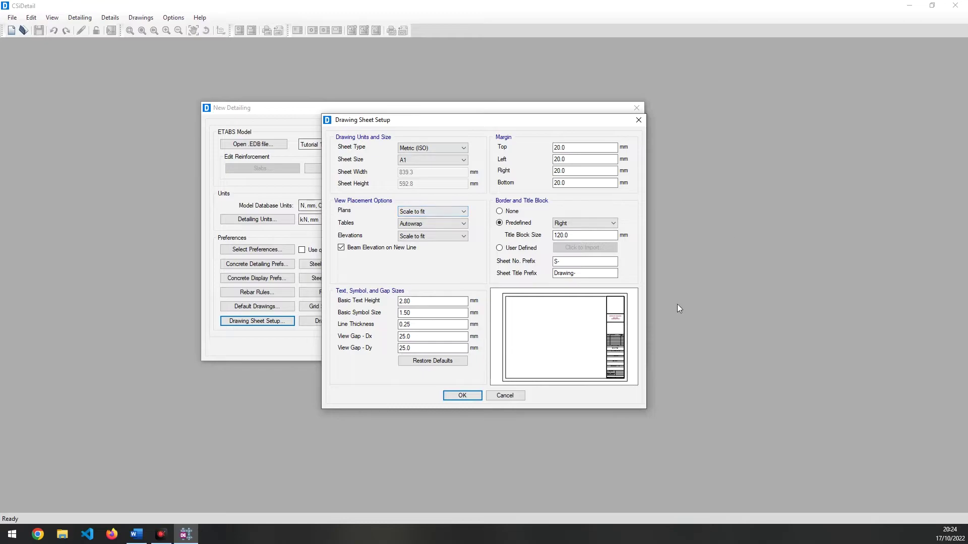
pyautogui.click(456, 396)
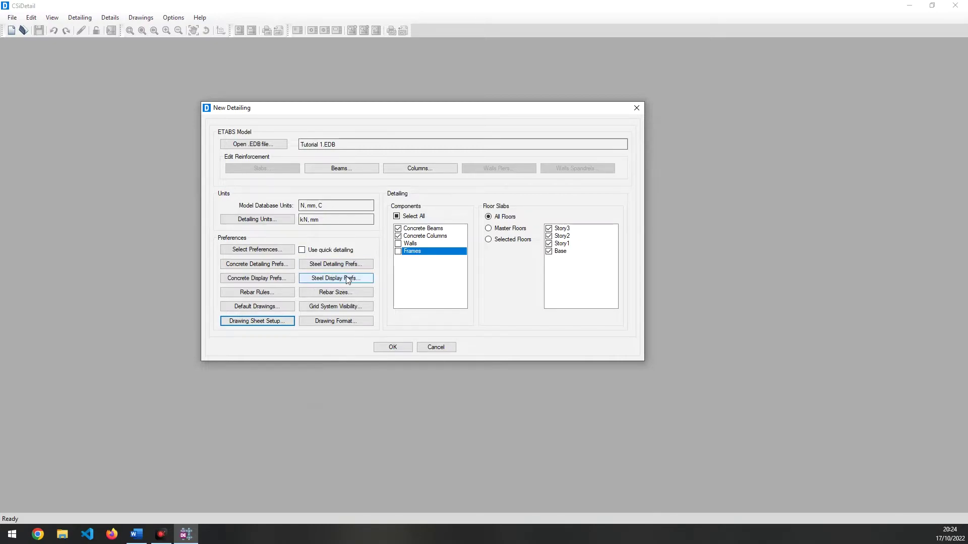
pyautogui.click(346, 294)
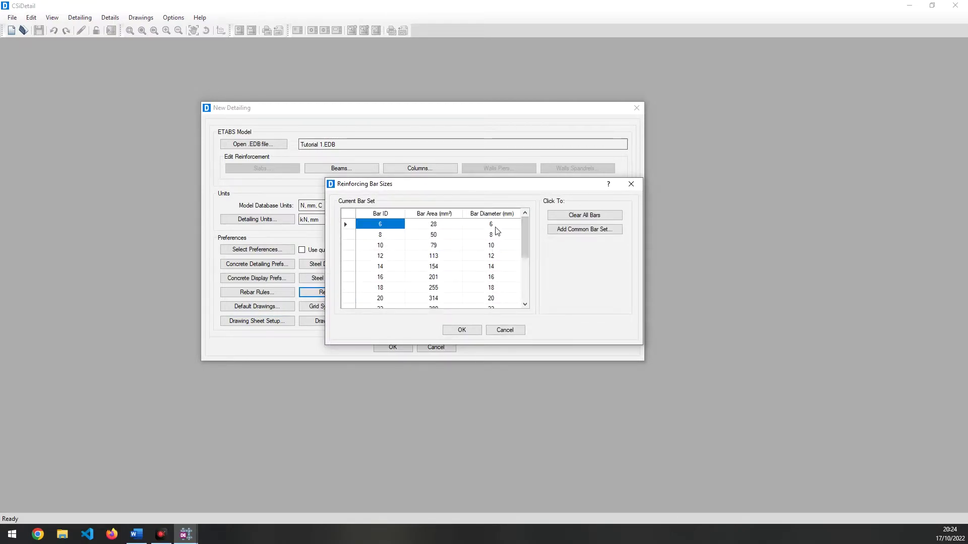
pyautogui.moveTo(525, 233); pyautogui.dragTo(527, 313)
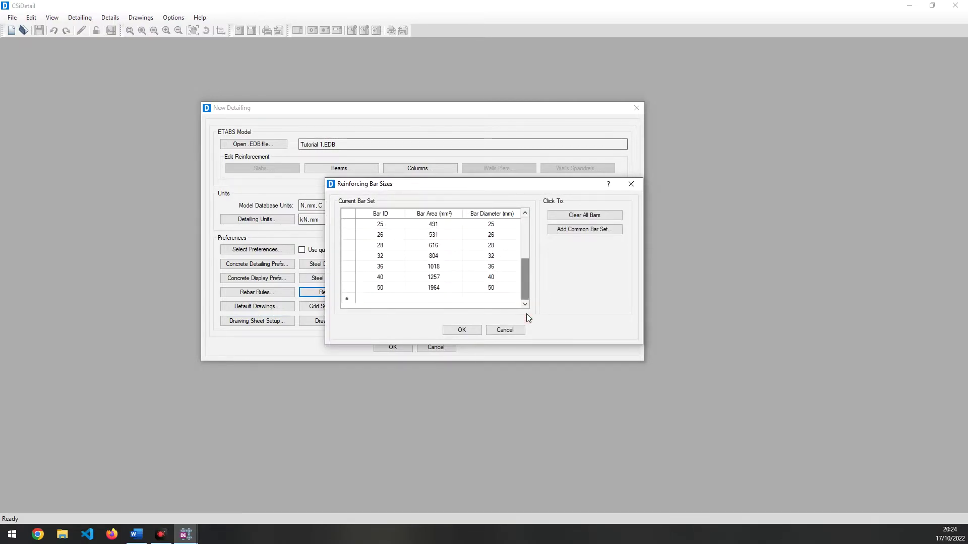
pyautogui.scroll(2, 406, 278)
pyautogui.scroll(2, 407, 281)
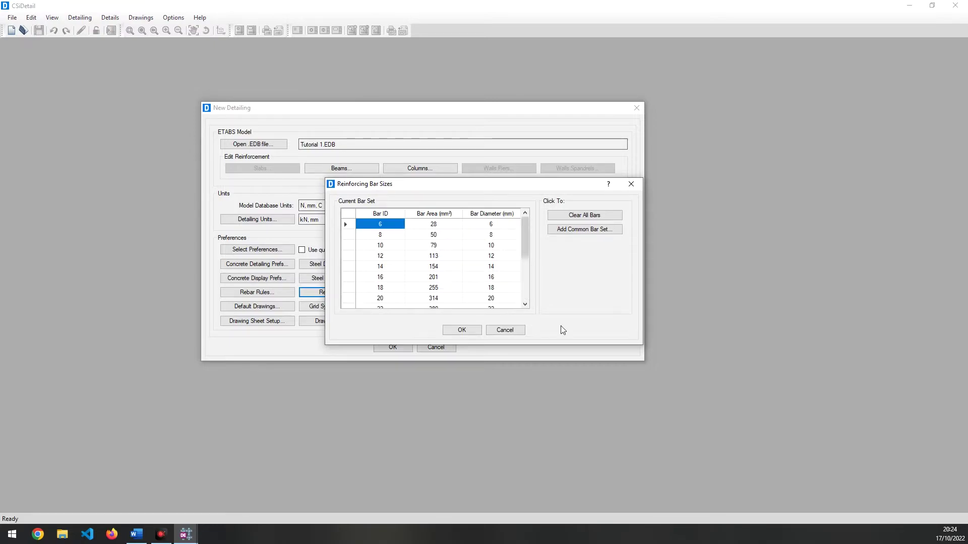
pyautogui.click(458, 334)
# Step: Check the grid system visibility and the line formats for beams and columns in the drawing format properties
pyautogui.click(328, 307)
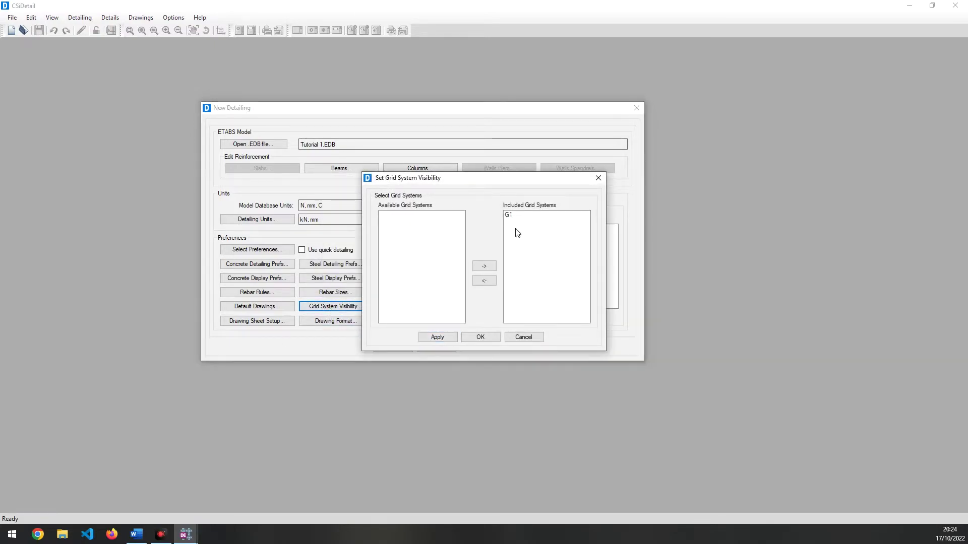
pyautogui.click(476, 338)
pyautogui.click(325, 322)
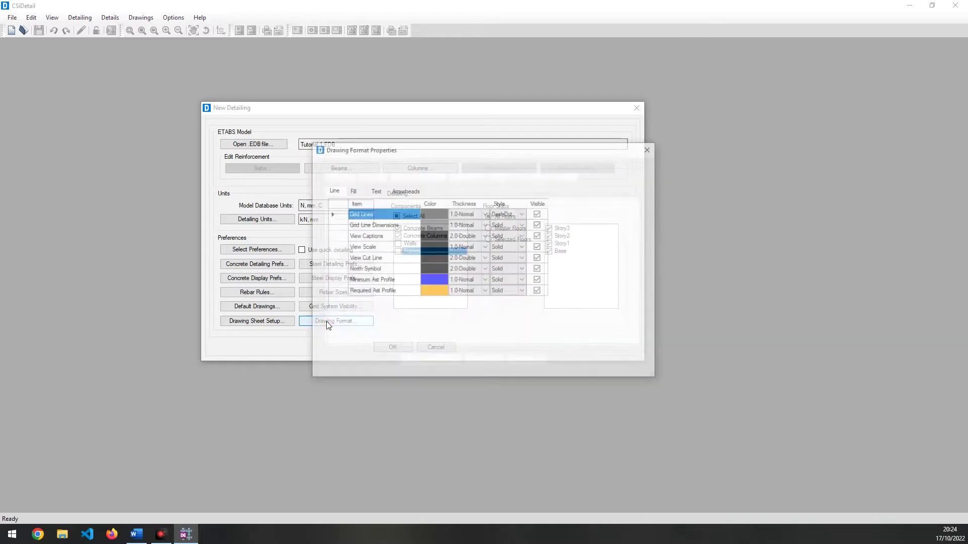
pyautogui.click(490, 177)
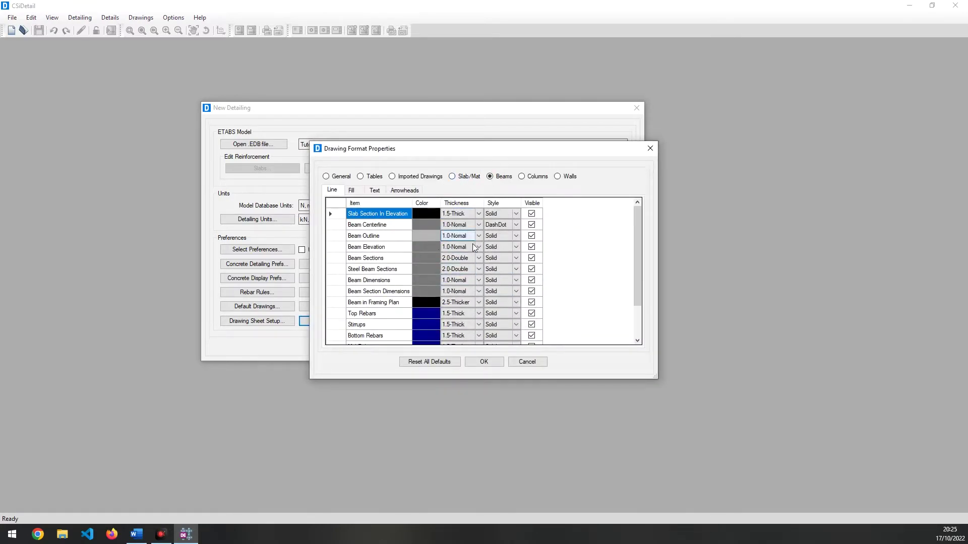
pyautogui.click(523, 176)
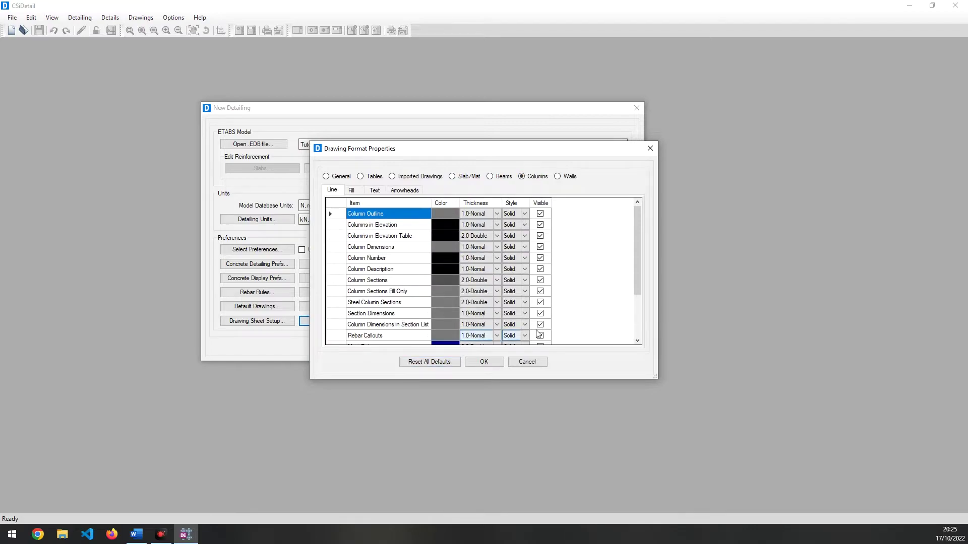
pyautogui.click(492, 362)
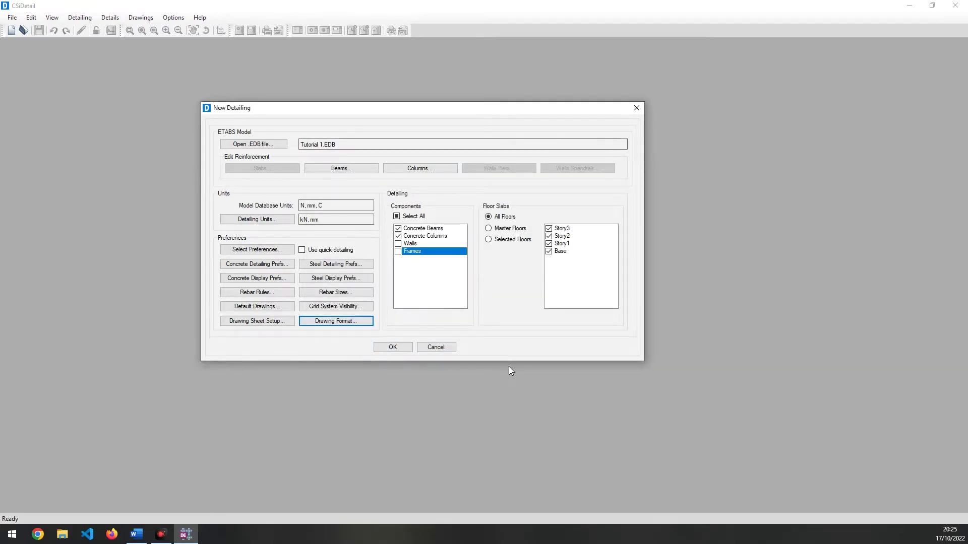
# Step: Generate the detailing with the configured settings and review the List of Drawings under the standard details
pyautogui.click(409, 349)
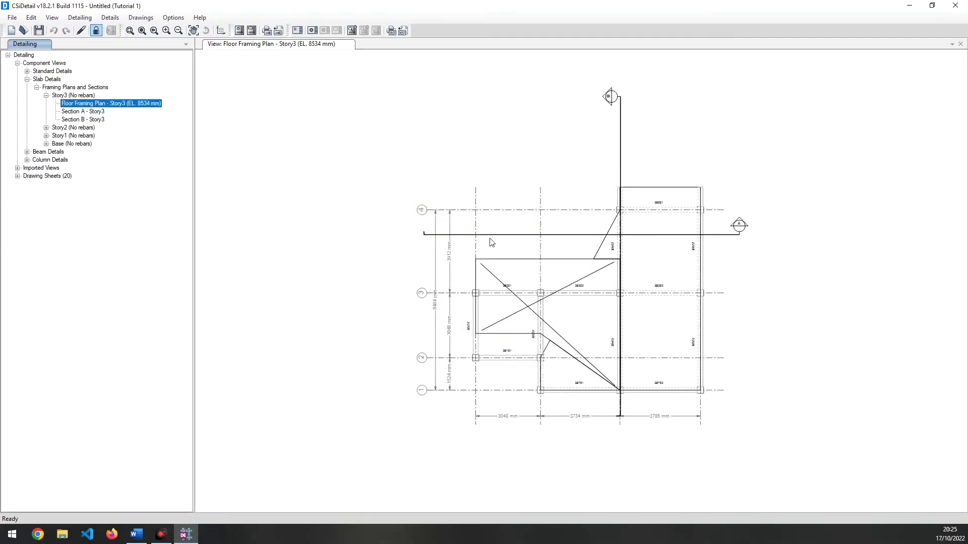
pyautogui.click(18, 64)
pyautogui.click(18, 64)
pyautogui.click(27, 72)
pyautogui.click(57, 79)
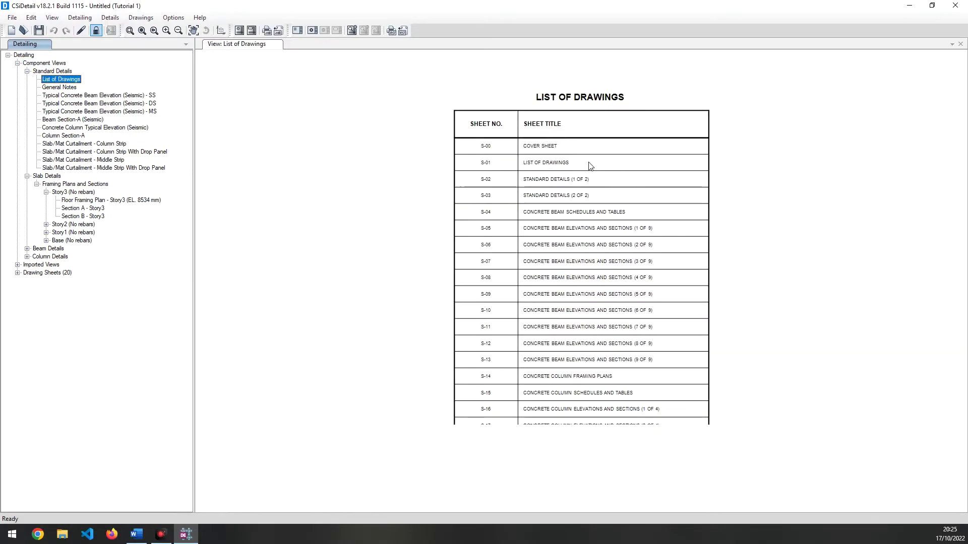
pyautogui.scroll(-4, 577, 324)
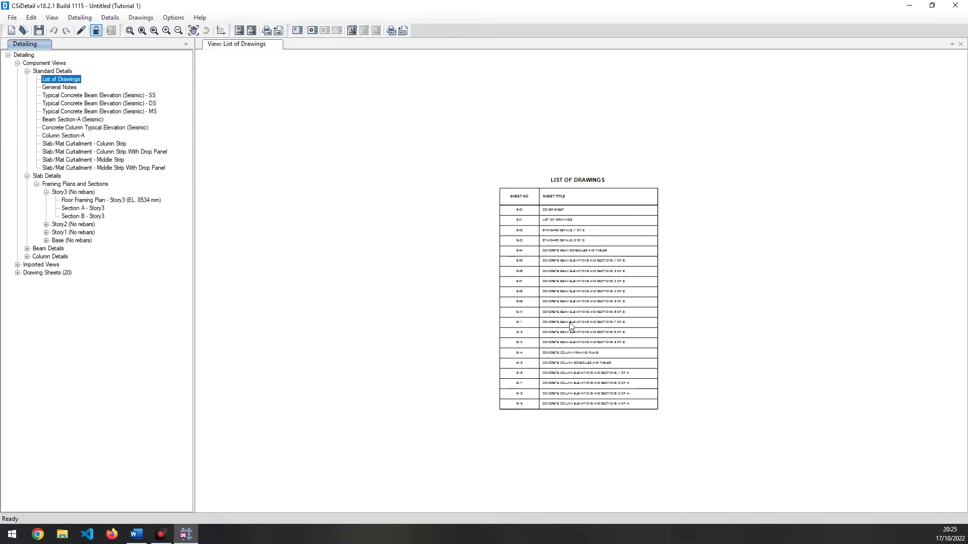
pyautogui.scroll(4, 562, 410)
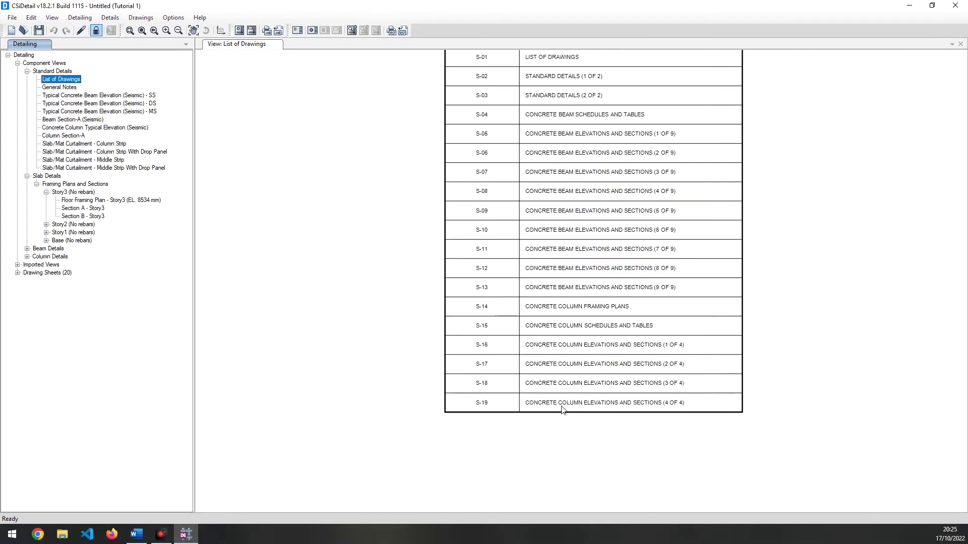
pyautogui.scroll(-1, 557, 389)
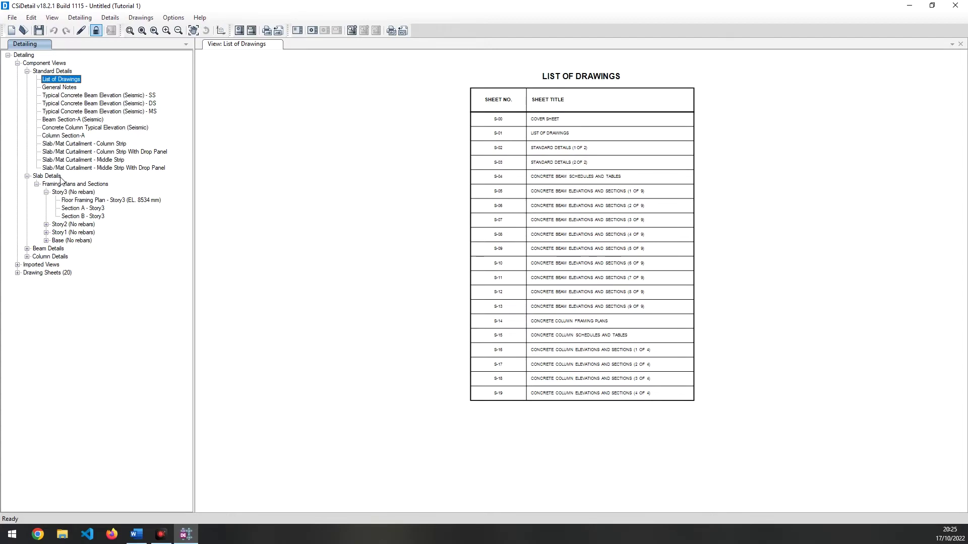
# Step: Display the Story1 concrete beam layout from the beam framing plans
pyautogui.click(27, 176)
pyautogui.click(27, 184)
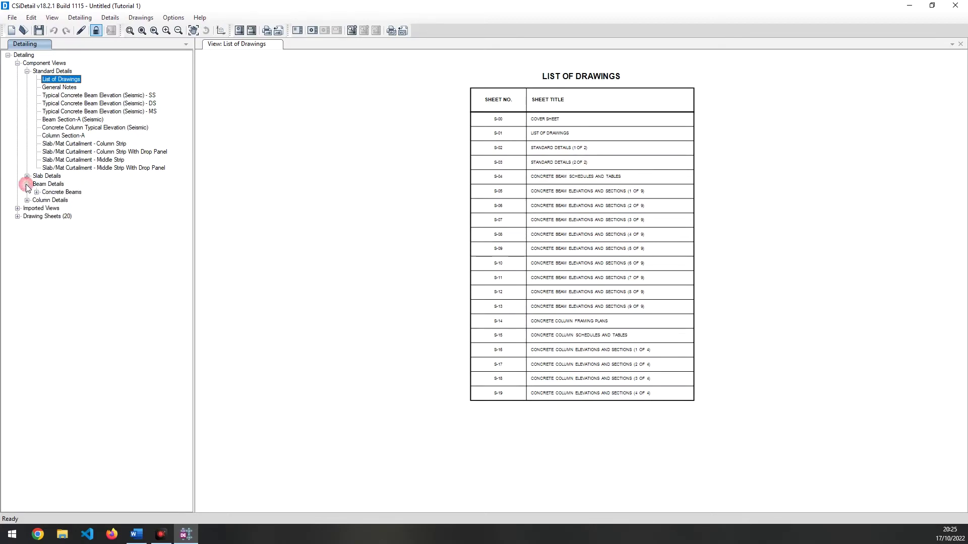
pyautogui.click(36, 192)
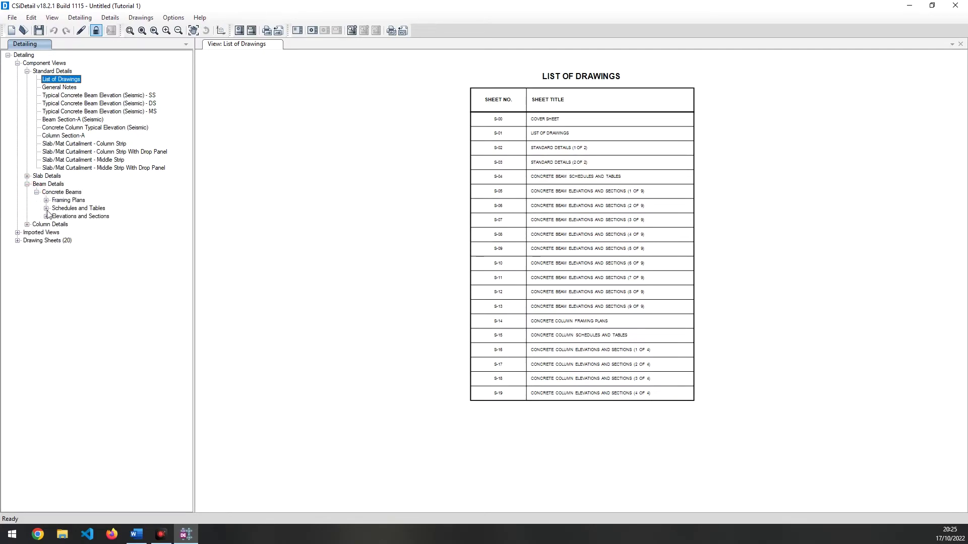
pyautogui.click(46, 200)
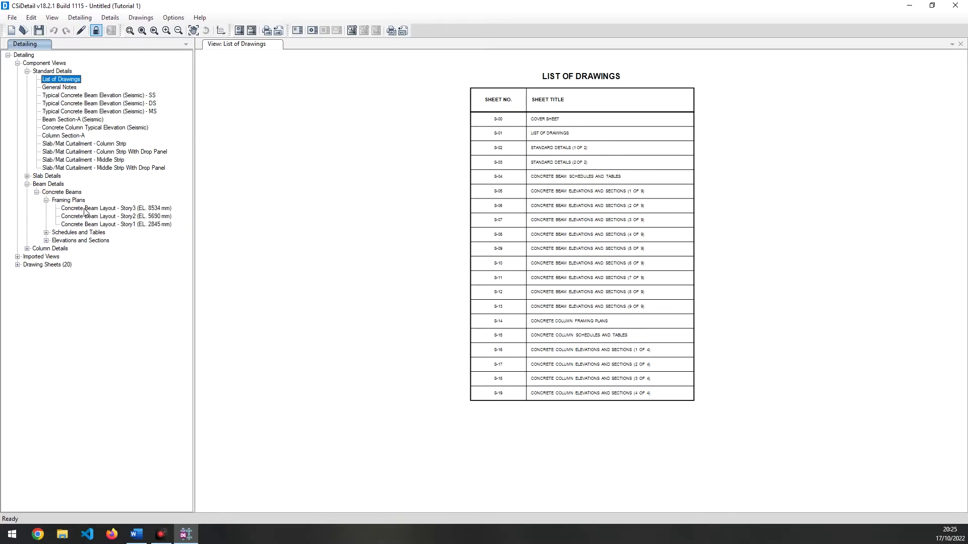
pyautogui.click(87, 225)
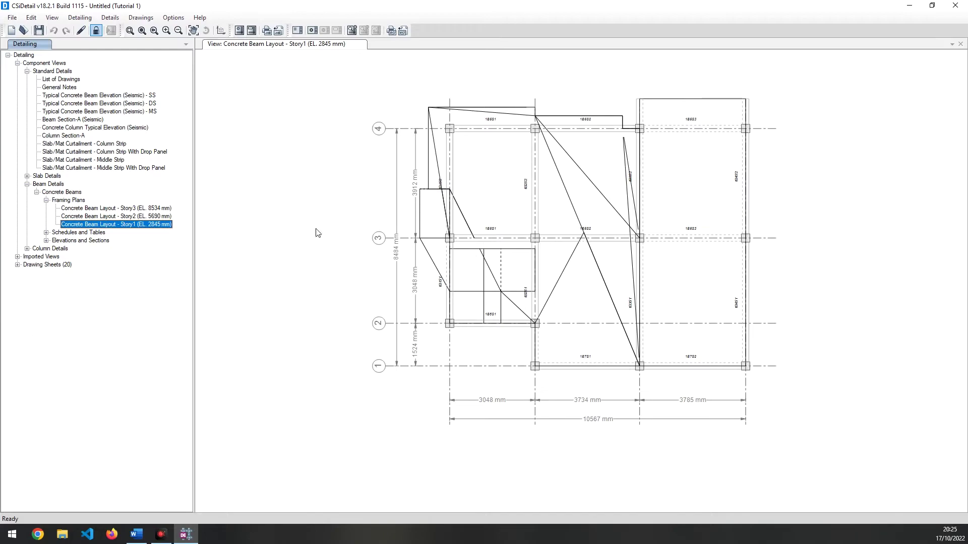
# Step: Examine the longitudinal bars and stirrups in the seismic Concrete Beam Rebar Table
pyautogui.click(46, 232)
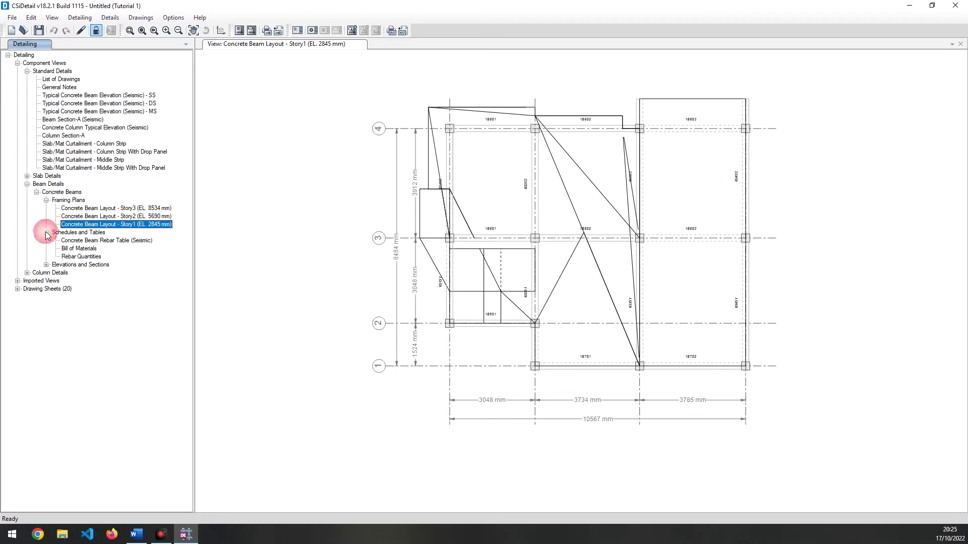
pyautogui.click(86, 241)
pyautogui.scroll(3, 509, 186)
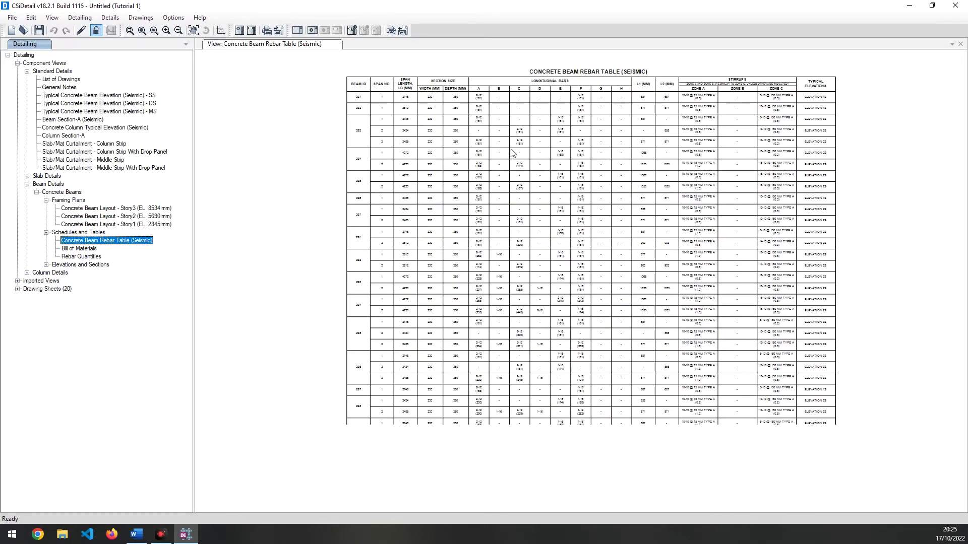
pyautogui.scroll(-1, 461, 201)
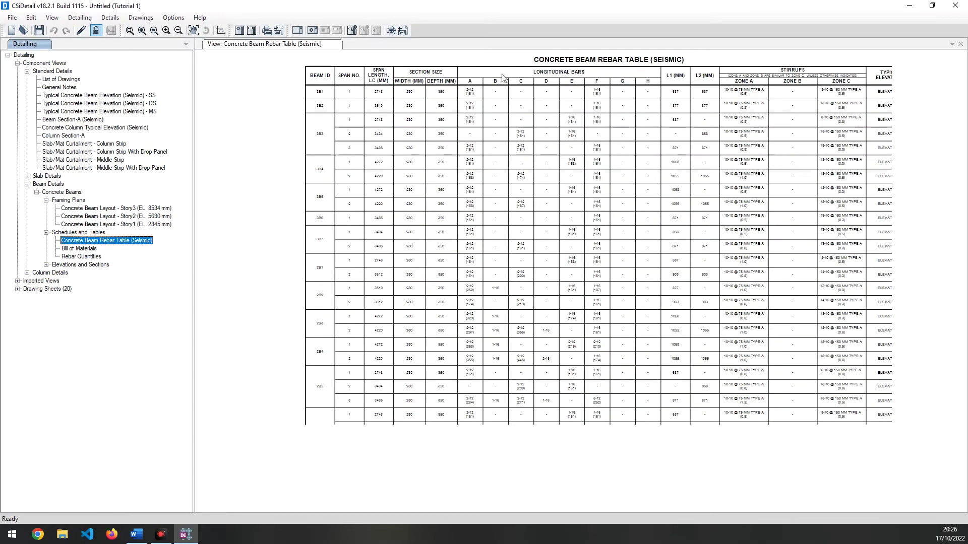
pyautogui.scroll(1, 517, 53)
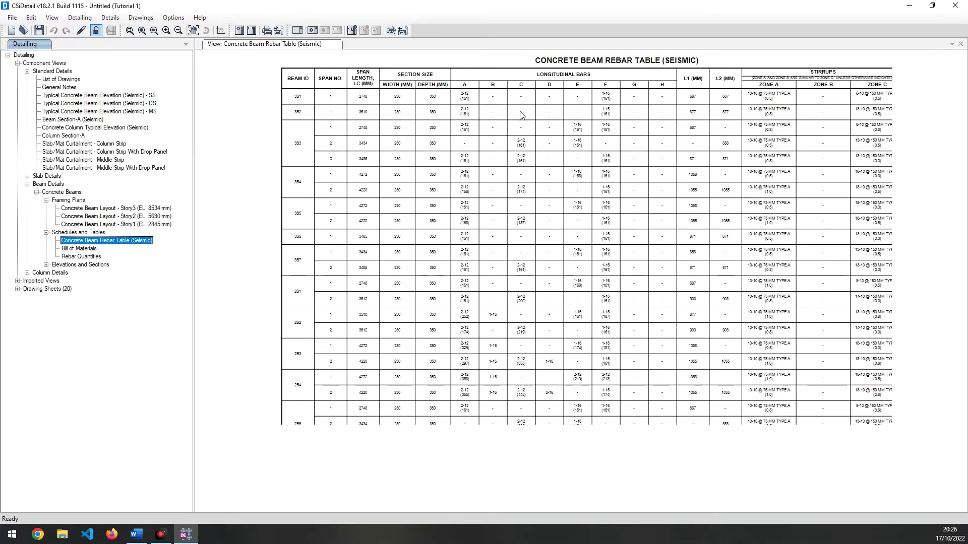
# Step: Examine the reinforcement in the elevation of Story1 beam 1B1
pyautogui.click(46, 265)
pyautogui.click(56, 289)
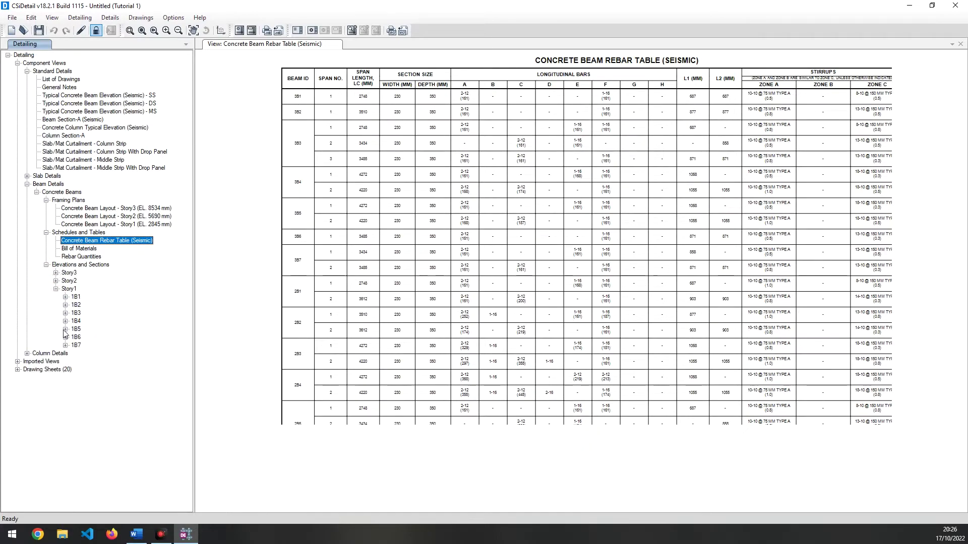
pyautogui.click(65, 297)
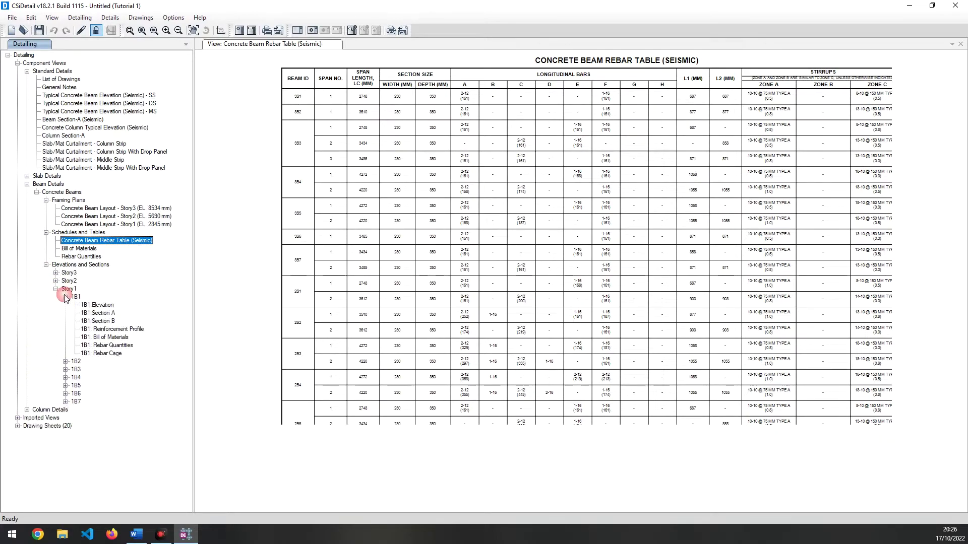
pyautogui.click(101, 306)
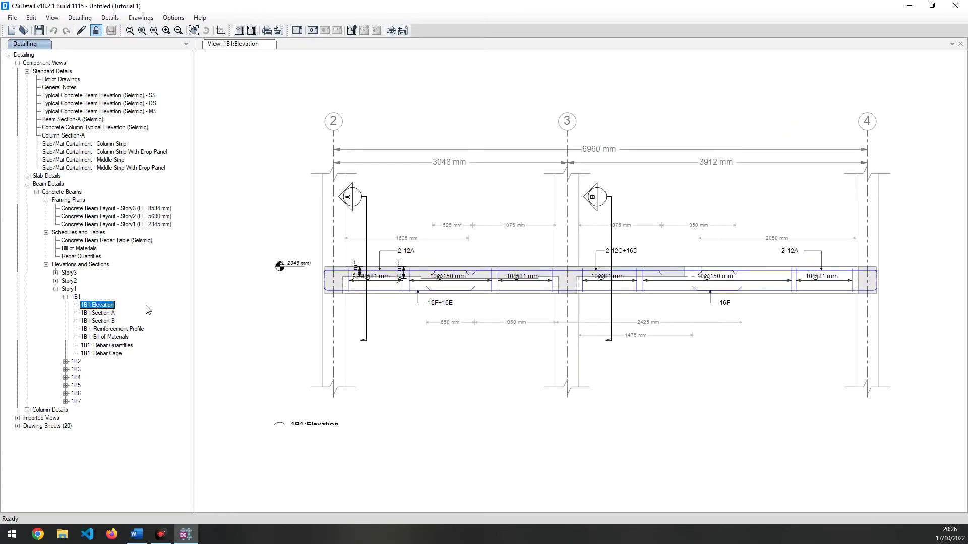
pyautogui.scroll(2, 383, 308)
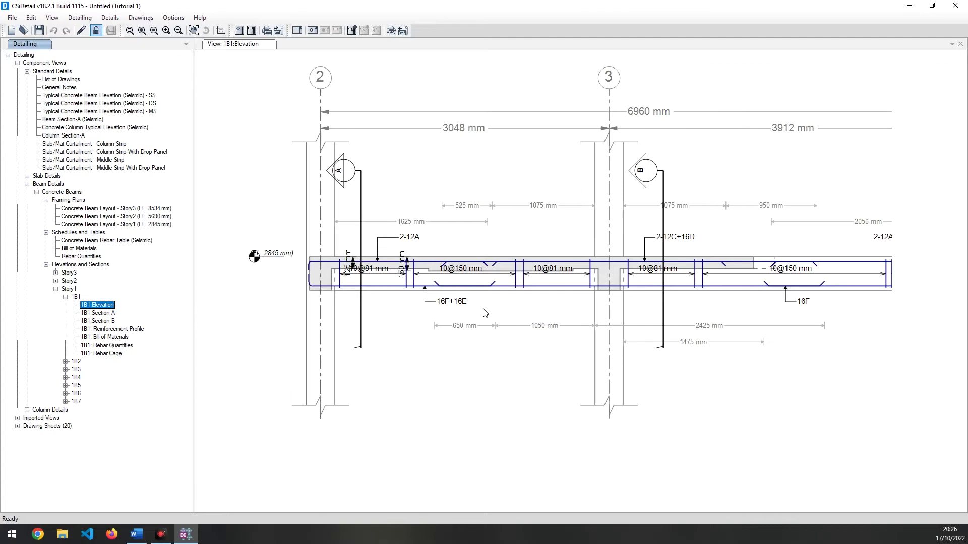
pyautogui.scroll(-1, 400, 279)
pyautogui.moveTo(457, 261); pyautogui.dragTo(422, 263, button='middle')
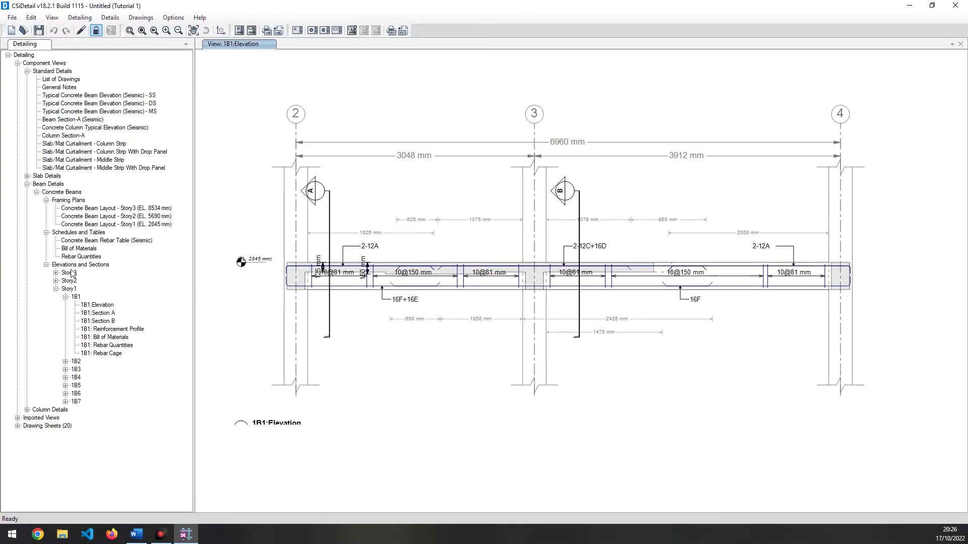
# Step: Inspect the bar arrangement in Section A and Section B of beam 1B1
pyautogui.doubleClick(99, 313)
pyautogui.scroll(3, 662, 255)
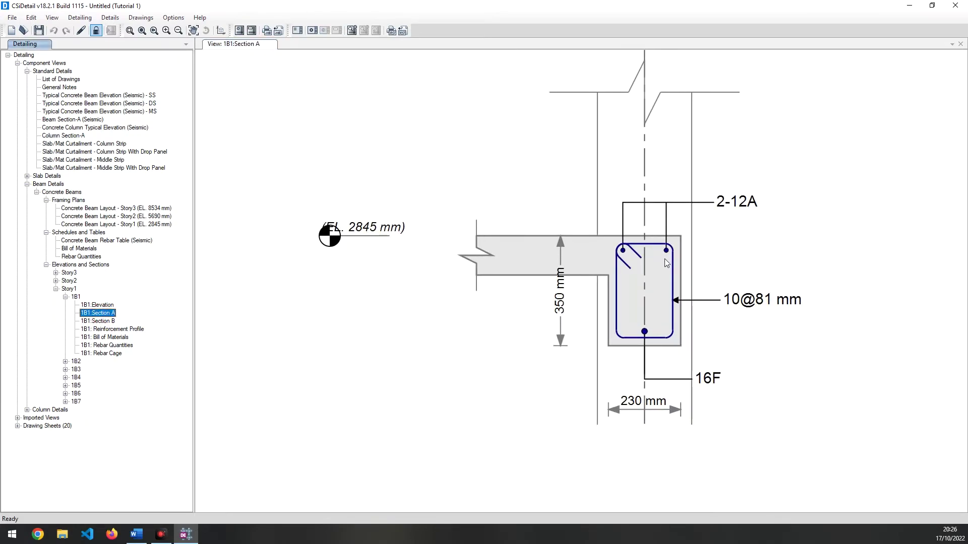
pyautogui.doubleClick(103, 321)
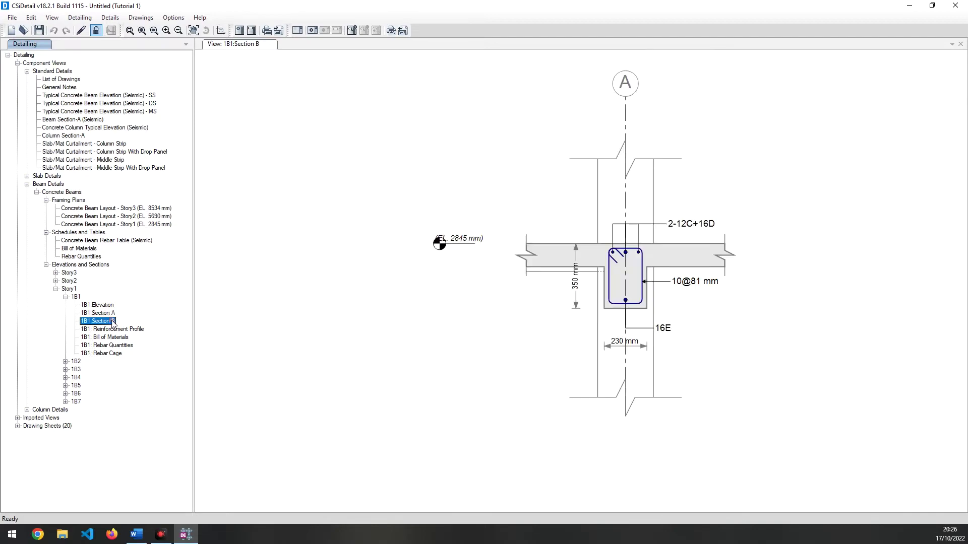
pyautogui.scroll(3, 628, 298)
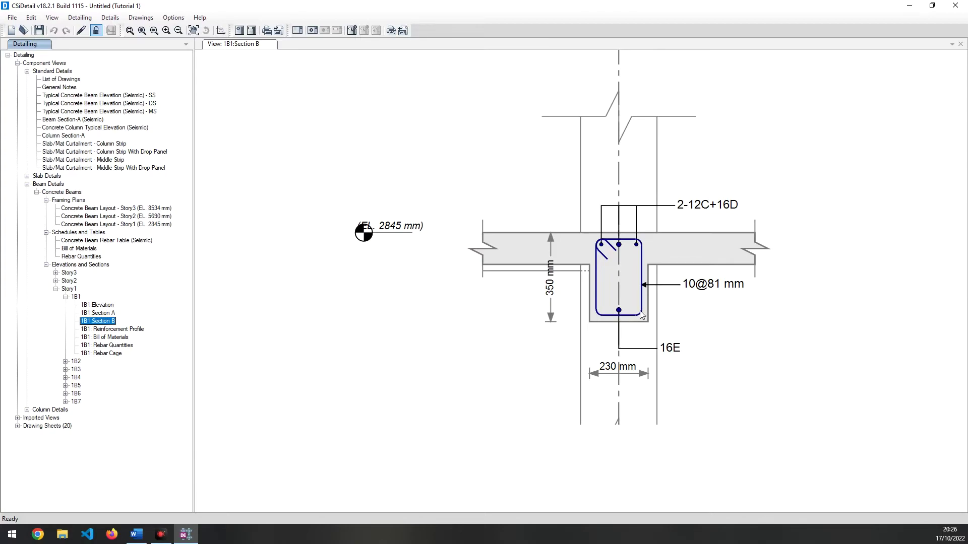
pyautogui.click(79, 17)
pyautogui.moveTo(116, 100)
pyautogui.moveTo(147, 113)
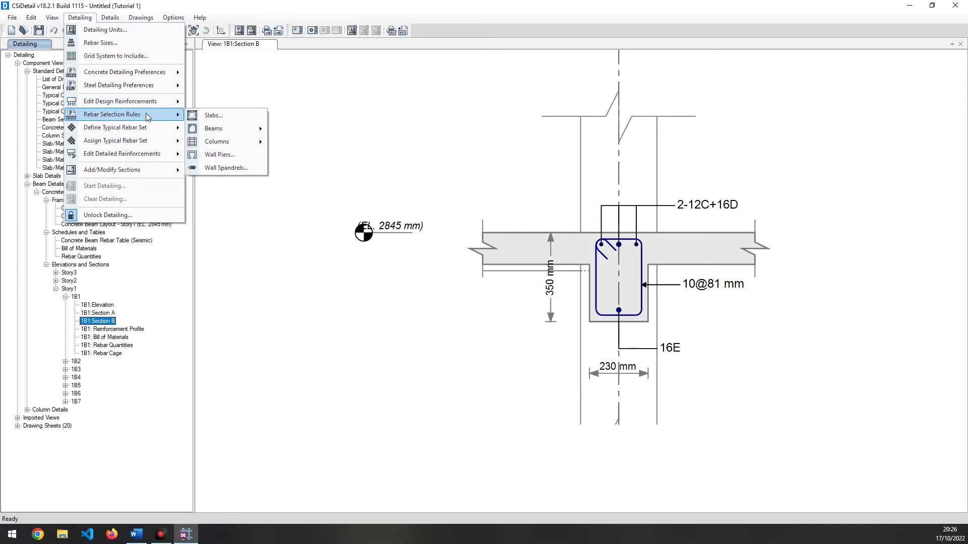
pyautogui.moveTo(225, 128)
pyautogui.click(299, 143)
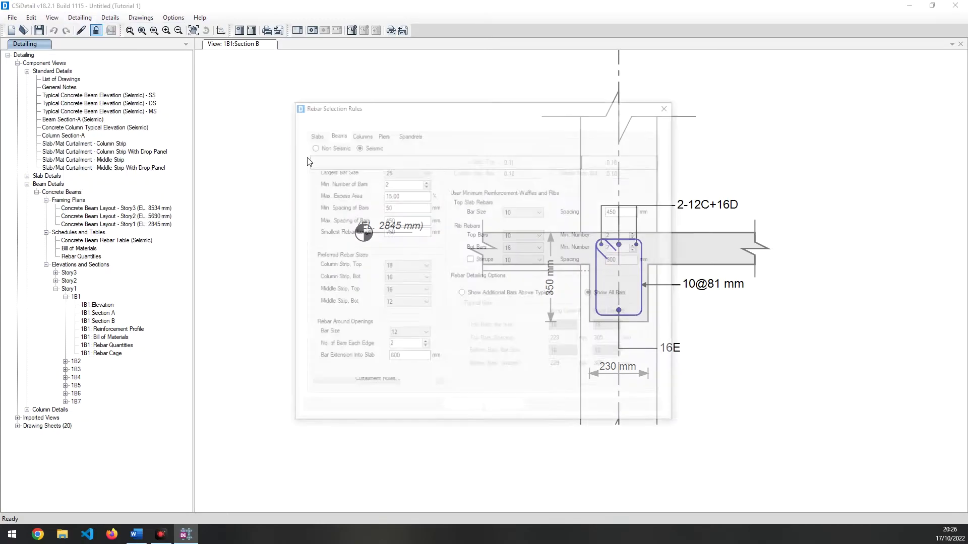
pyautogui.click(420, 246)
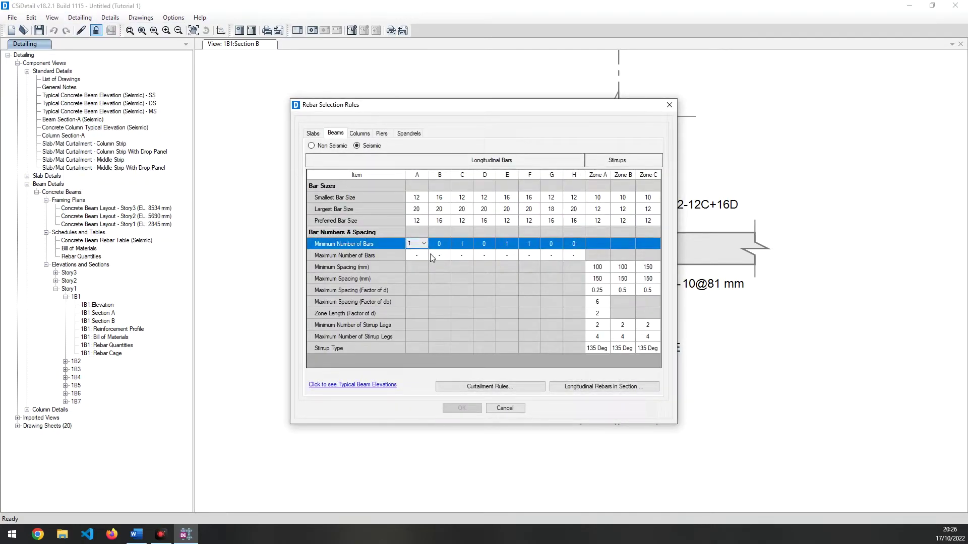
pyautogui.click(424, 243)
pyautogui.click(410, 259)
pyautogui.click(468, 244)
pyautogui.click(469, 245)
pyautogui.click(455, 259)
pyautogui.click(507, 244)
pyautogui.click(514, 244)
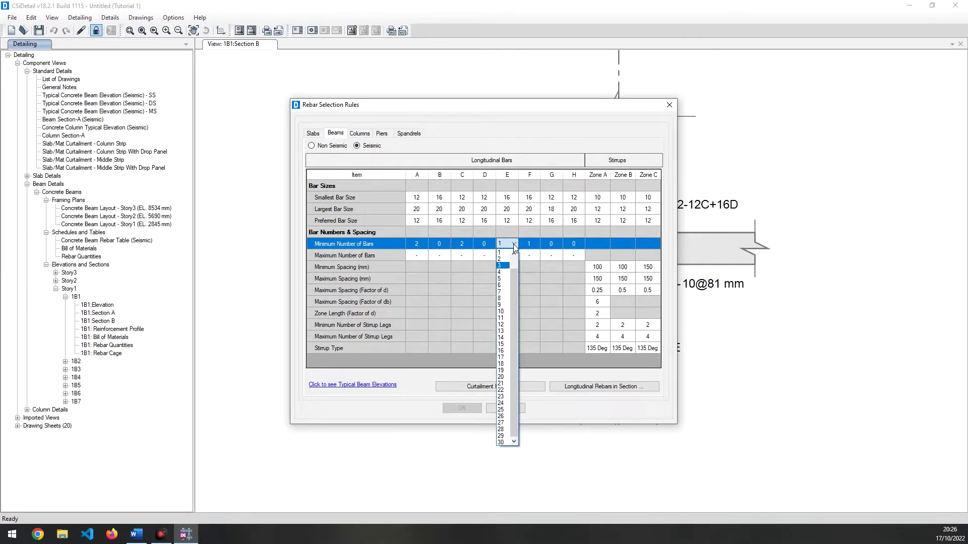
pyautogui.click(505, 259)
pyautogui.click(530, 245)
pyautogui.click(536, 244)
pyautogui.click(526, 259)
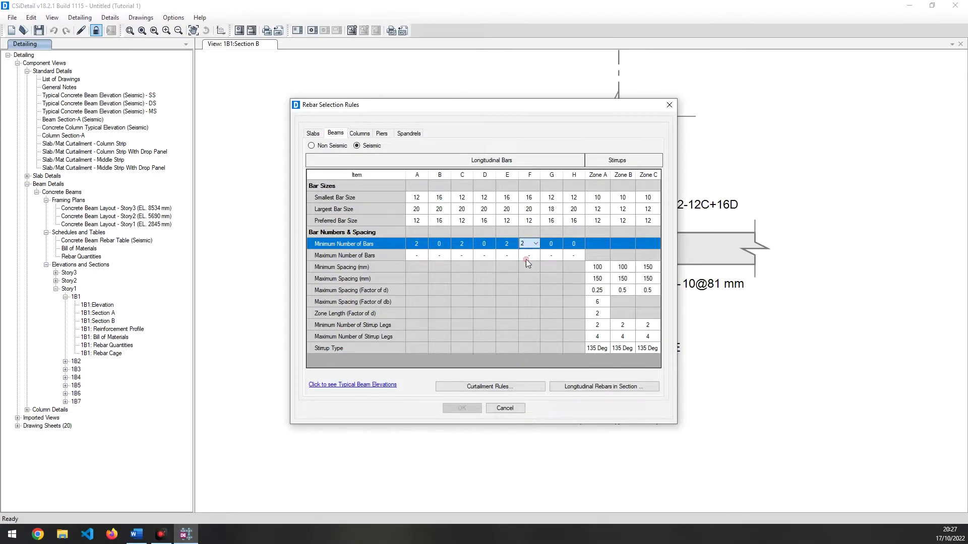
pyautogui.click(557, 245)
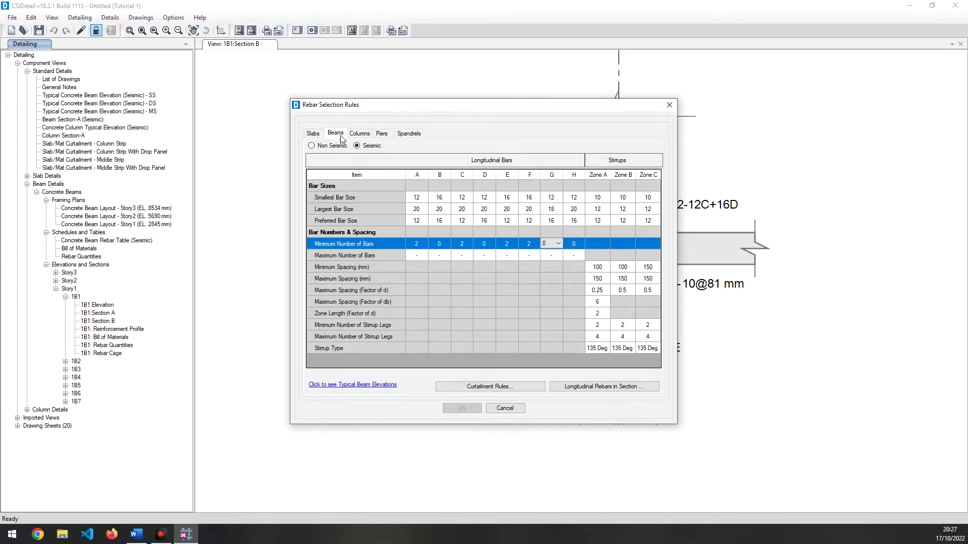
pyautogui.click(324, 145)
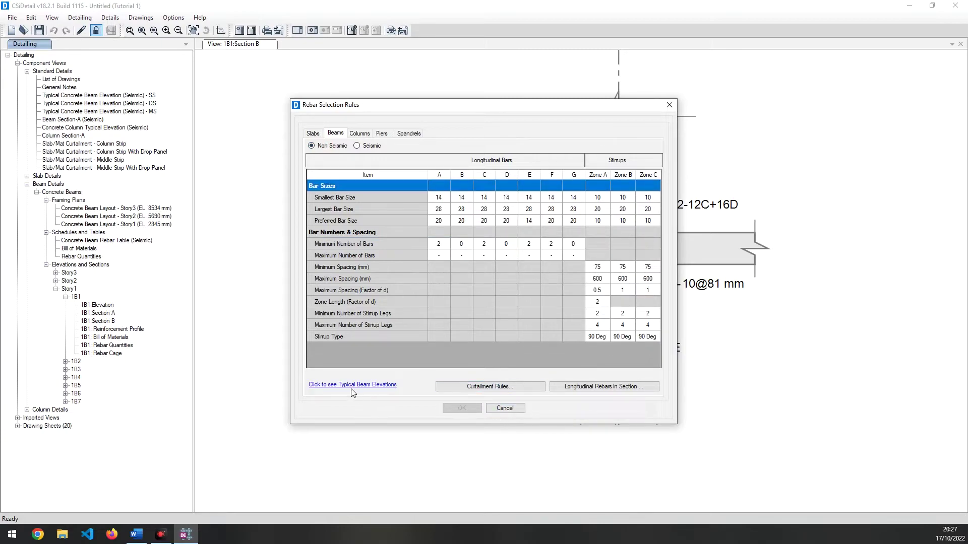
pyautogui.click(507, 406)
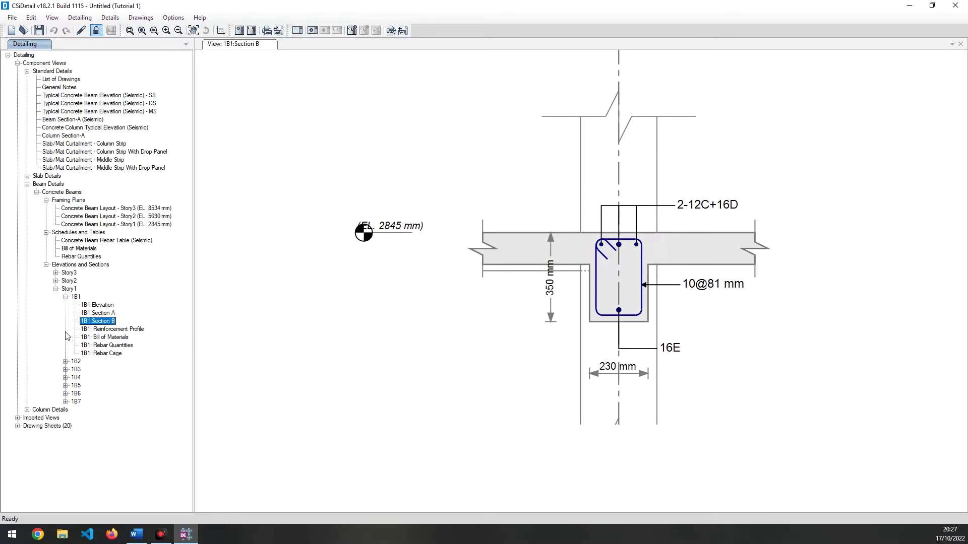
# Step: Display the elevation of Story1 beam 1B1 and unlock the detailing for editing
pyautogui.click(112, 306)
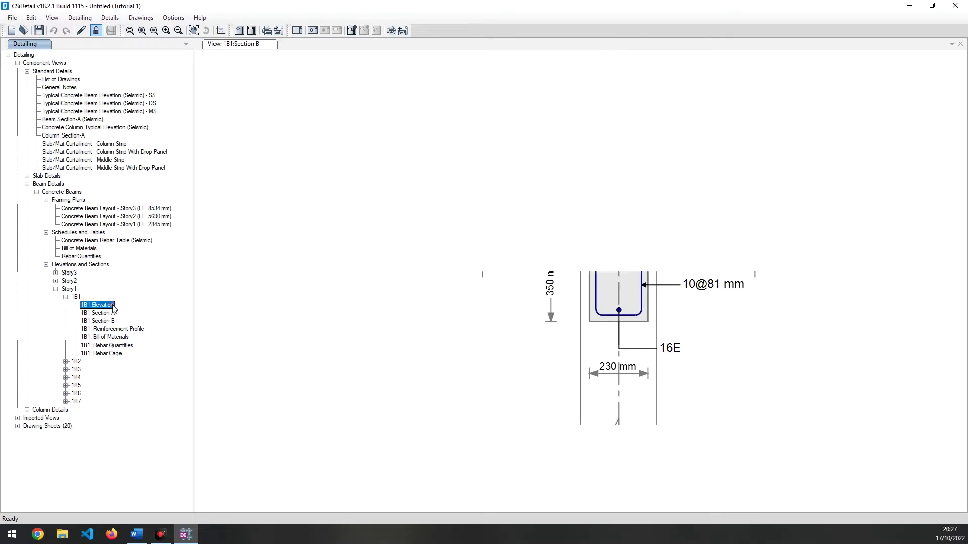
pyautogui.click(96, 31)
pyautogui.click(519, 301)
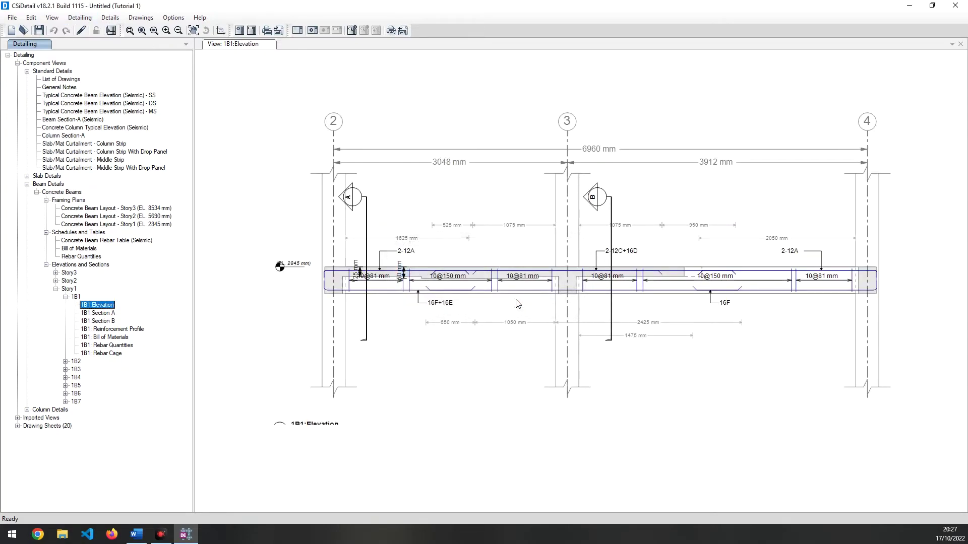
# Step: Set the minimum number of longitudinal bars to 2 for bars A, C, E and F in the seismic beam rebar selection rules
pyautogui.click(92, 19)
pyautogui.moveTo(100, 102)
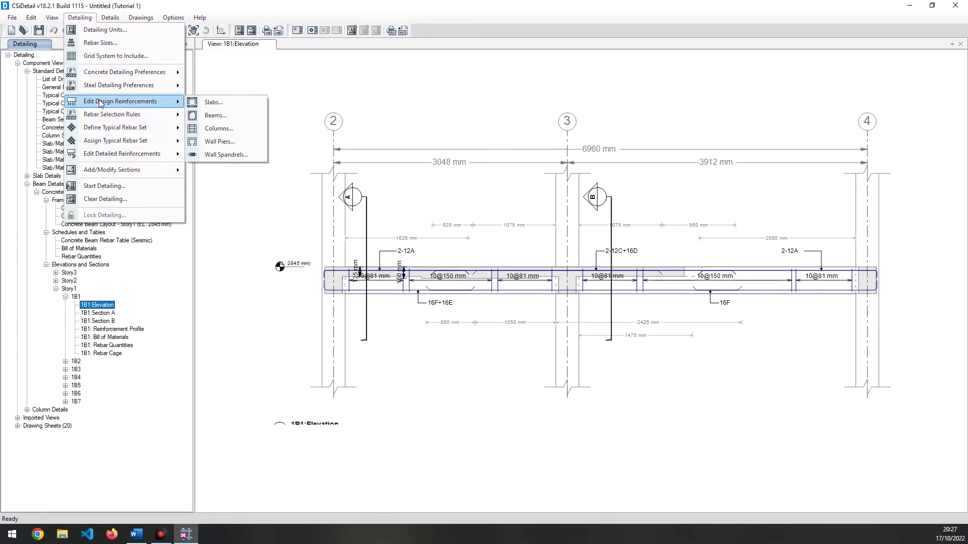
pyautogui.moveTo(244, 127)
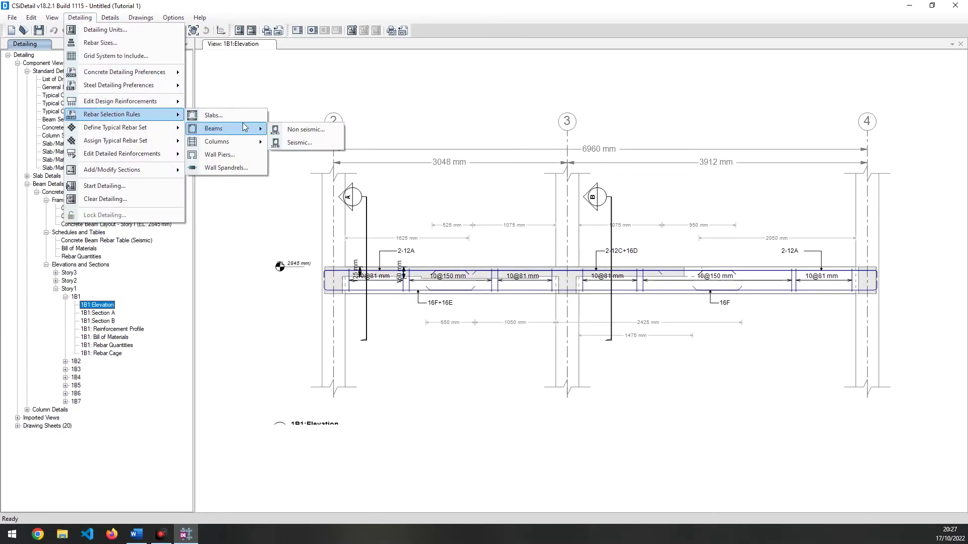
pyautogui.click(297, 143)
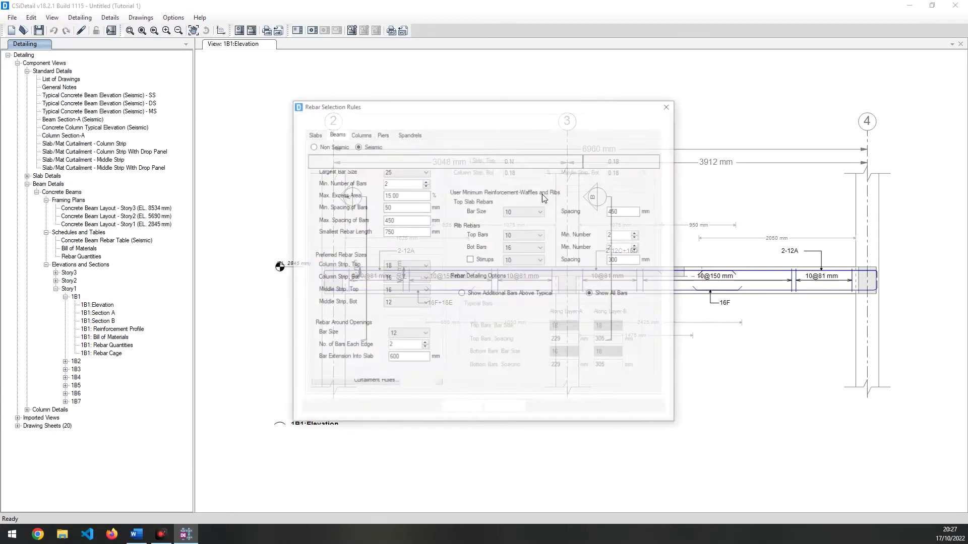
pyautogui.click(423, 244)
pyautogui.click(424, 244)
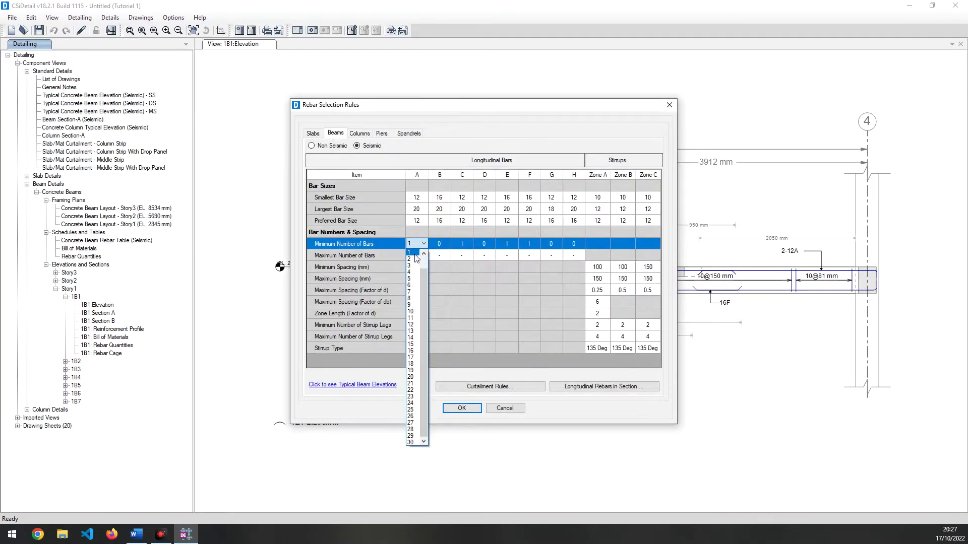
pyautogui.click(410, 258)
pyautogui.click(468, 243)
pyautogui.click(463, 259)
pyautogui.click(514, 244)
pyautogui.click(505, 259)
pyautogui.click(536, 243)
pyautogui.click(525, 260)
pyautogui.click(464, 415)
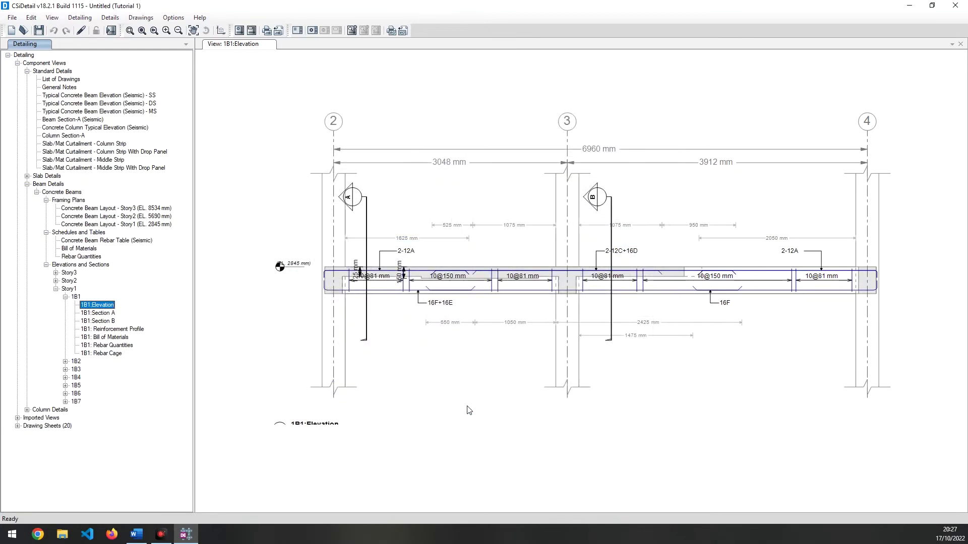
# Step: Rerun the detailing with the revised beam rules, deleting the existing detailed drawings
pyautogui.rightClick(448, 335)
pyautogui.click(98, 312)
pyautogui.click(97, 313)
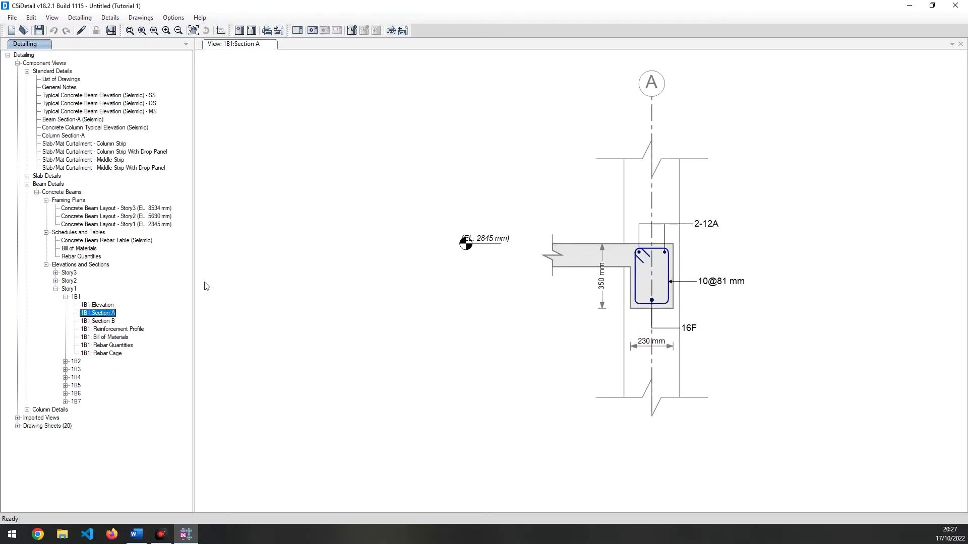
pyautogui.click(111, 31)
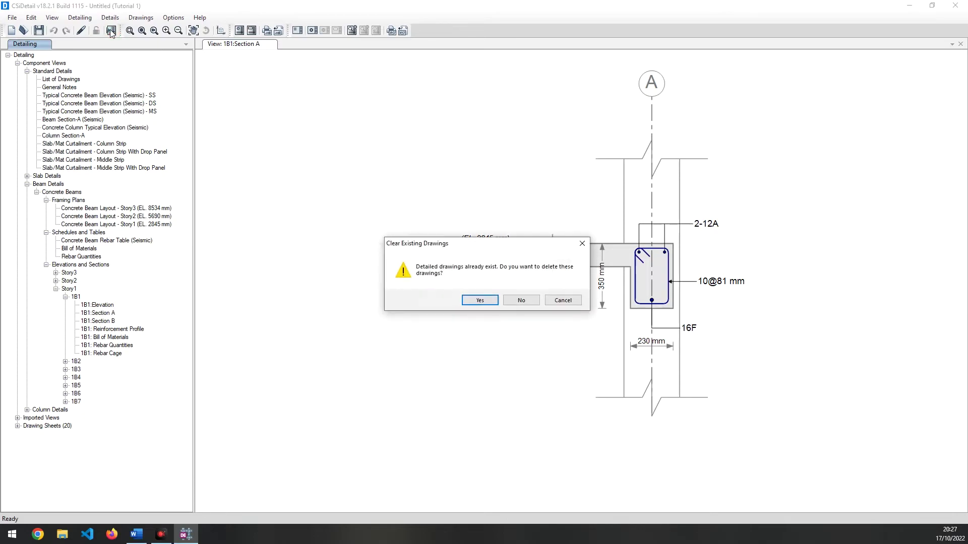
pyautogui.click(480, 300)
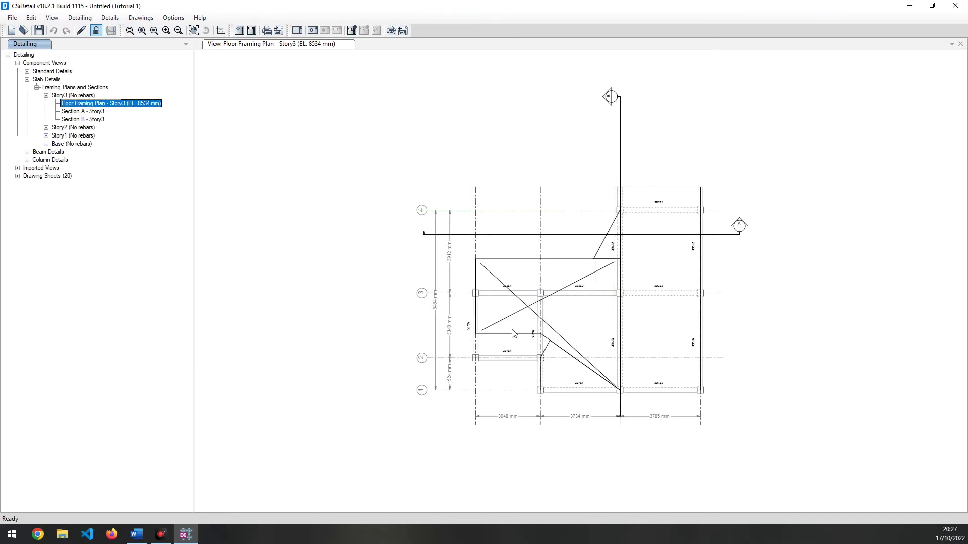
# Step: Examine the longitudinal bars in the regenerated elevation of Story1 concrete beam 1B1
pyautogui.click(26, 151)
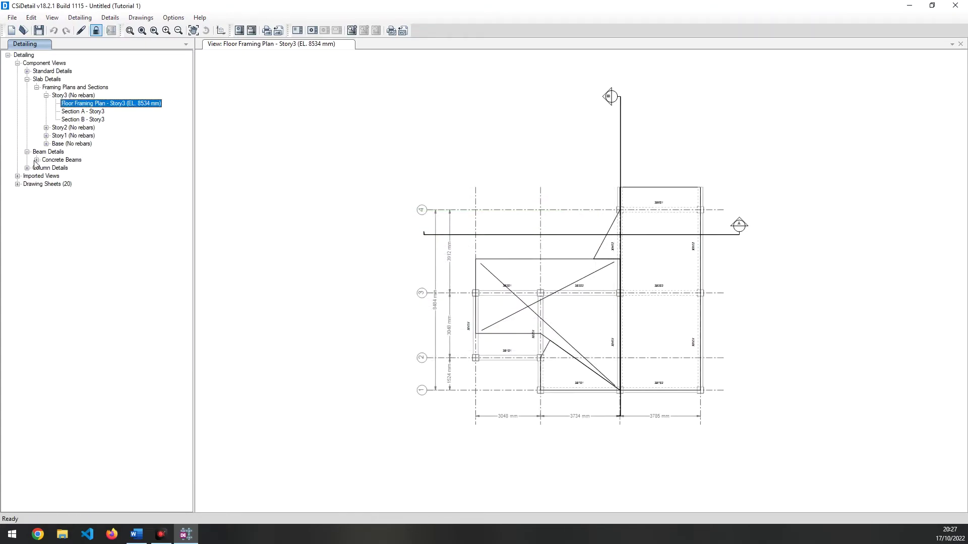
pyautogui.click(36, 159)
pyautogui.click(46, 184)
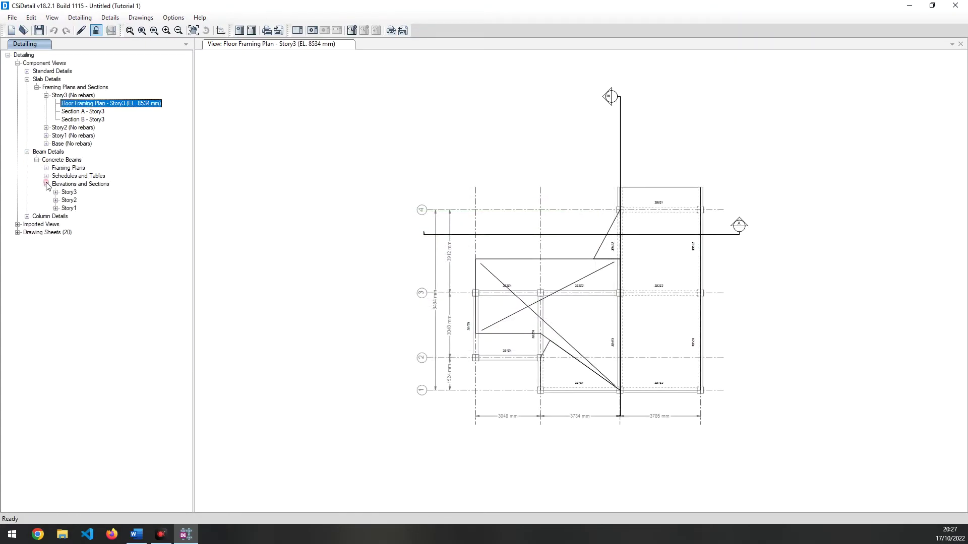
pyautogui.click(56, 208)
pyautogui.click(65, 216)
pyautogui.click(98, 224)
pyautogui.scroll(2, 418, 270)
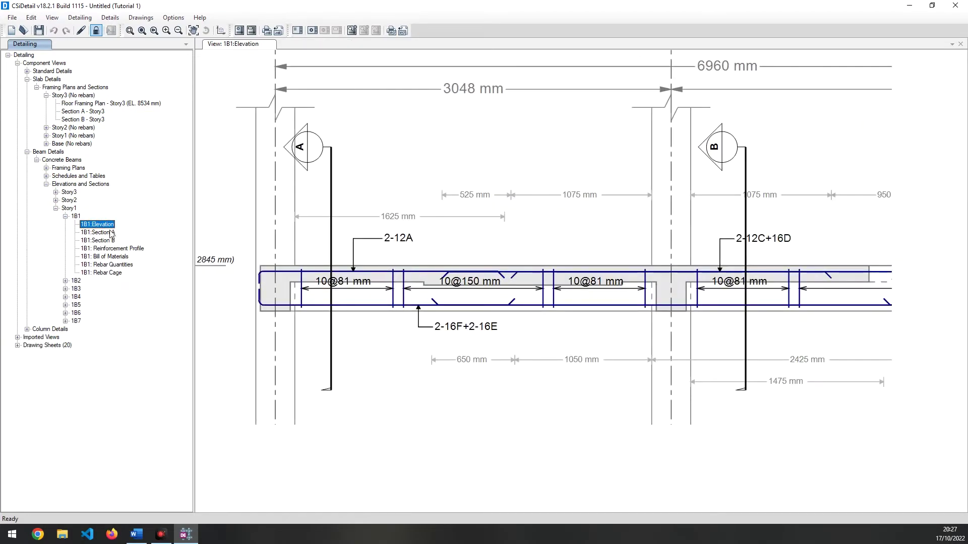
# Step: Inspect the top and bottom bars in the regenerated Section A and Section B of beam 1B1
pyautogui.click(97, 232)
pyautogui.scroll(3, 643, 280)
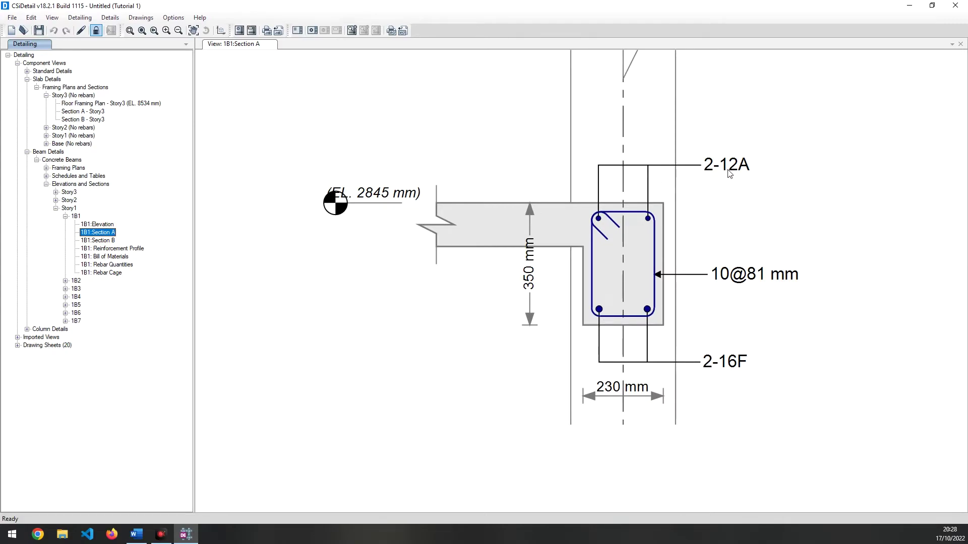
pyautogui.click(106, 241)
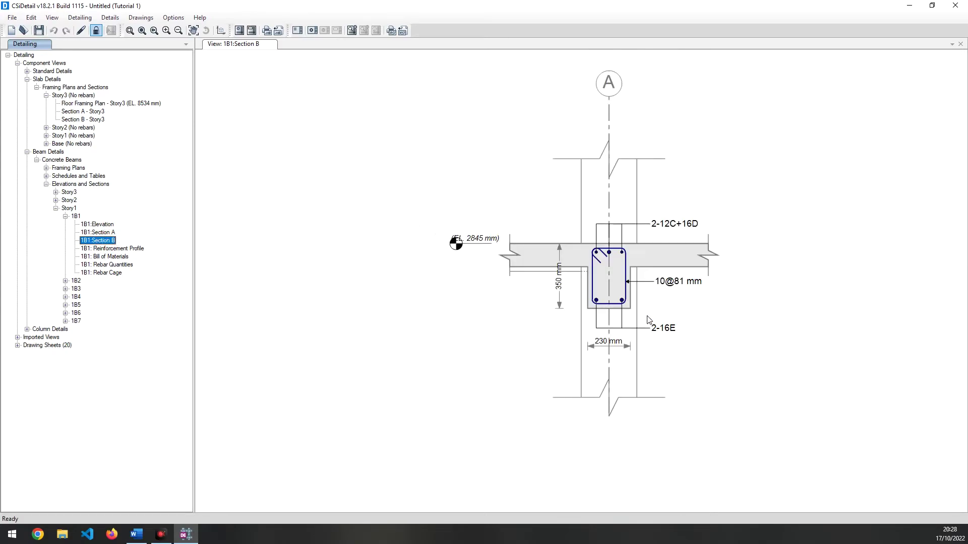
pyautogui.scroll(3, 600, 261)
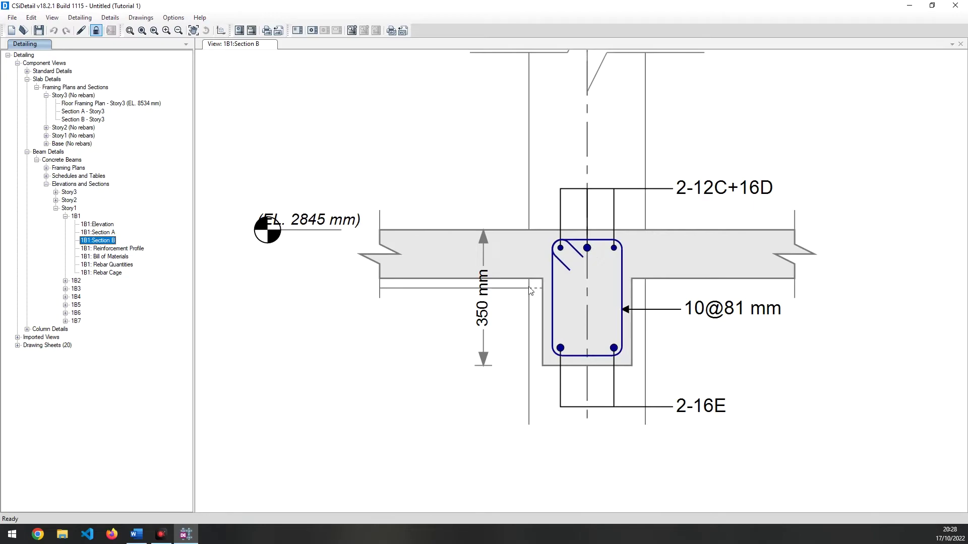
pyautogui.scroll(-2, 564, 299)
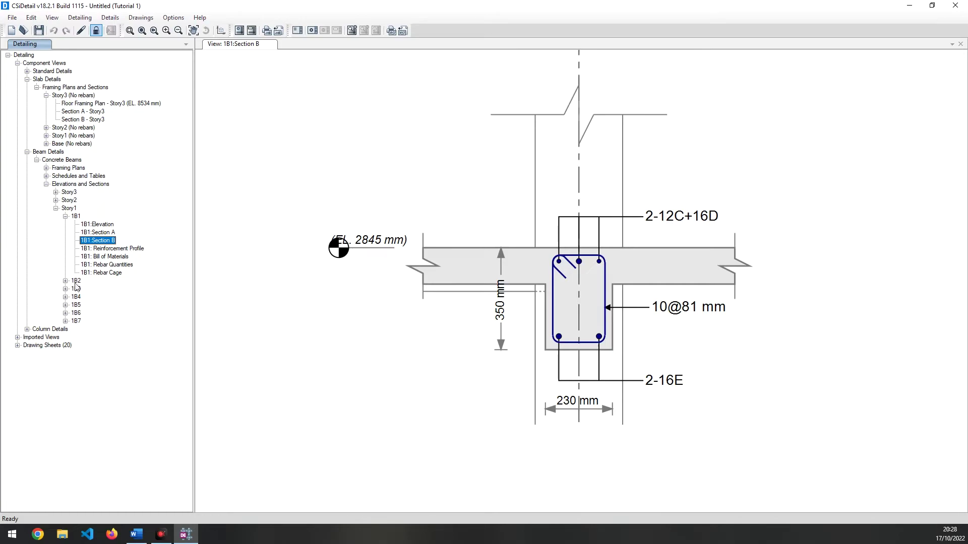
# Step: Review the seismic rebar table and the bill of materials for the concrete beams
pyautogui.click(57, 209)
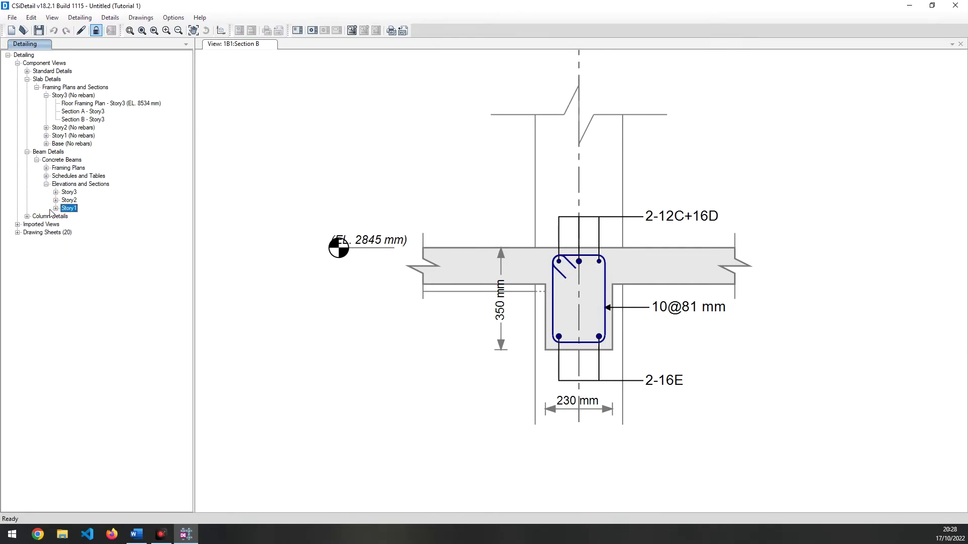
pyautogui.click(46, 167)
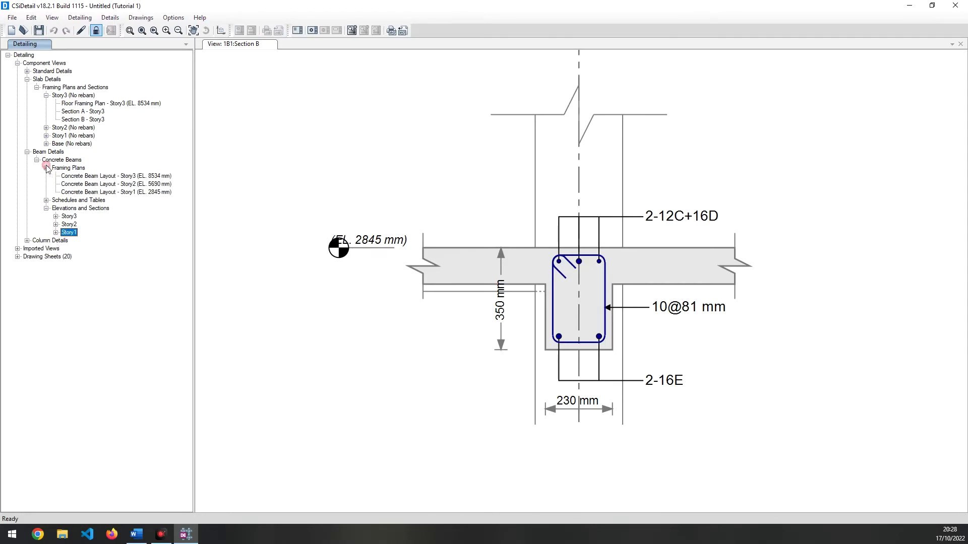
pyautogui.click(66, 176)
pyautogui.click(46, 200)
pyautogui.click(80, 208)
pyautogui.click(79, 216)
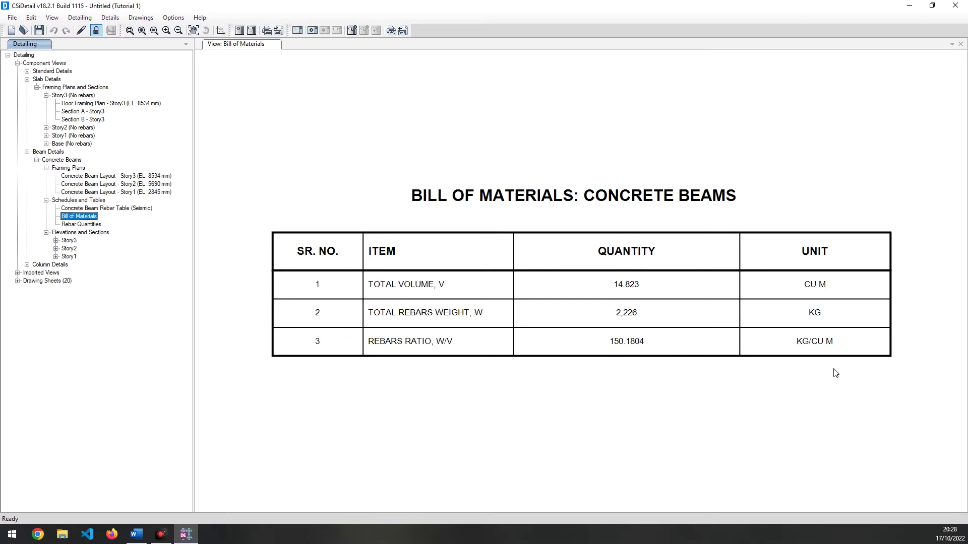
# Step: Display the Base concrete column layout from the column framing plans
pyautogui.click(27, 264)
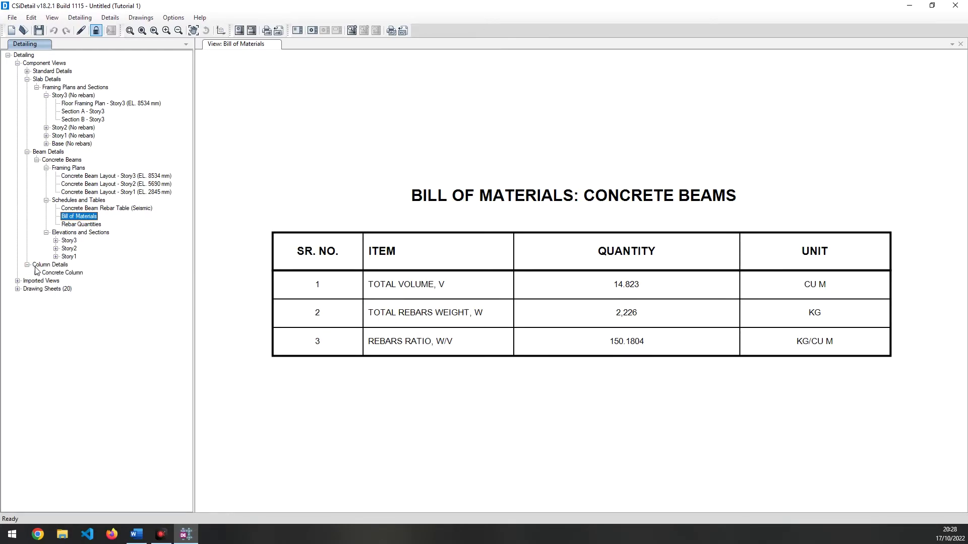
pyautogui.click(36, 272)
pyautogui.click(46, 281)
pyautogui.click(78, 289)
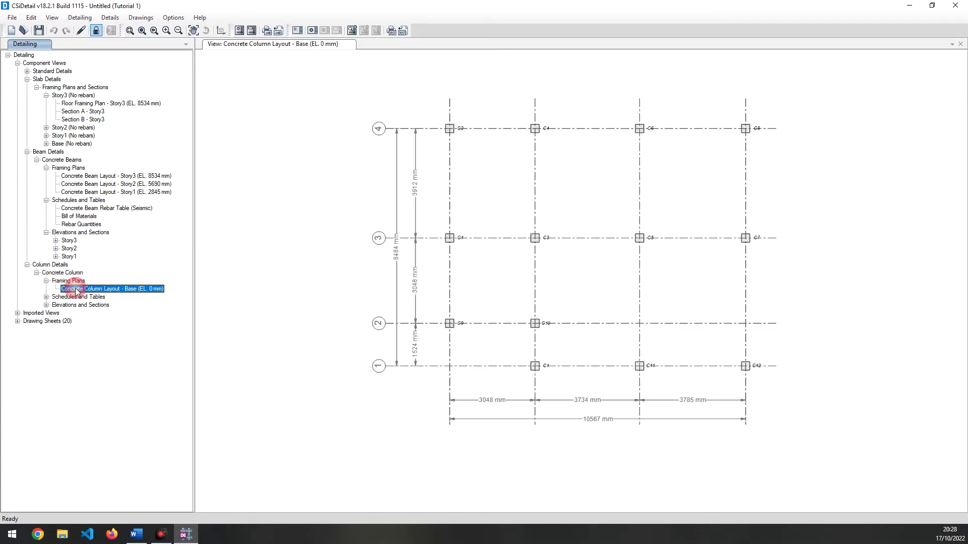
pyautogui.scroll(1, 668, 345)
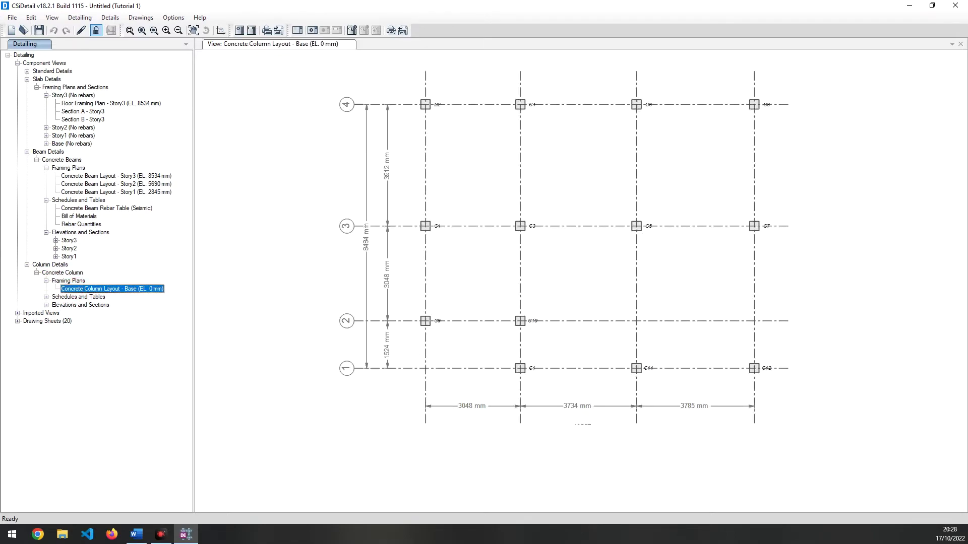
pyautogui.hotkey('alt', 'Tab')
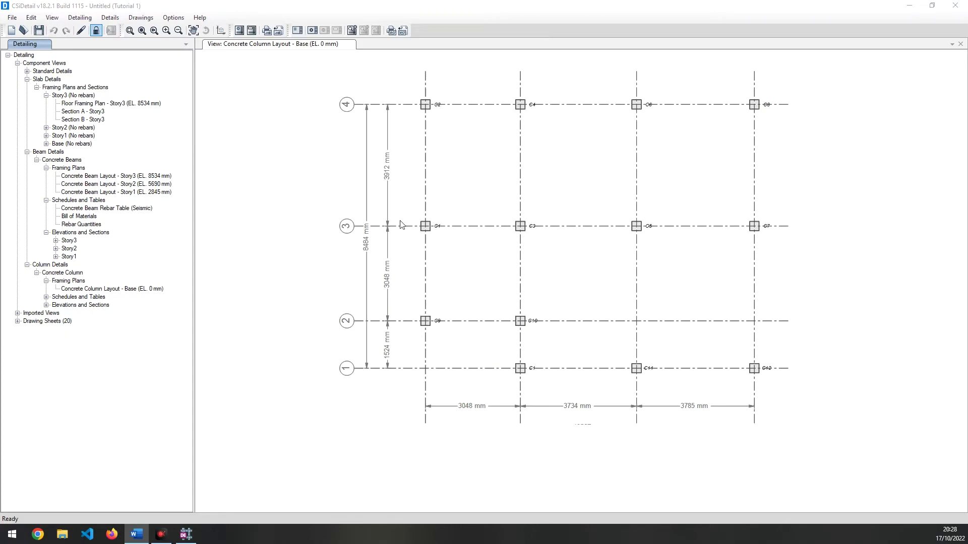
# Step: Examine the longitudinal bars and tie spacing in the elevation of column C1 around Story1 and Story2
pyautogui.click(46, 305)
pyautogui.click(55, 313)
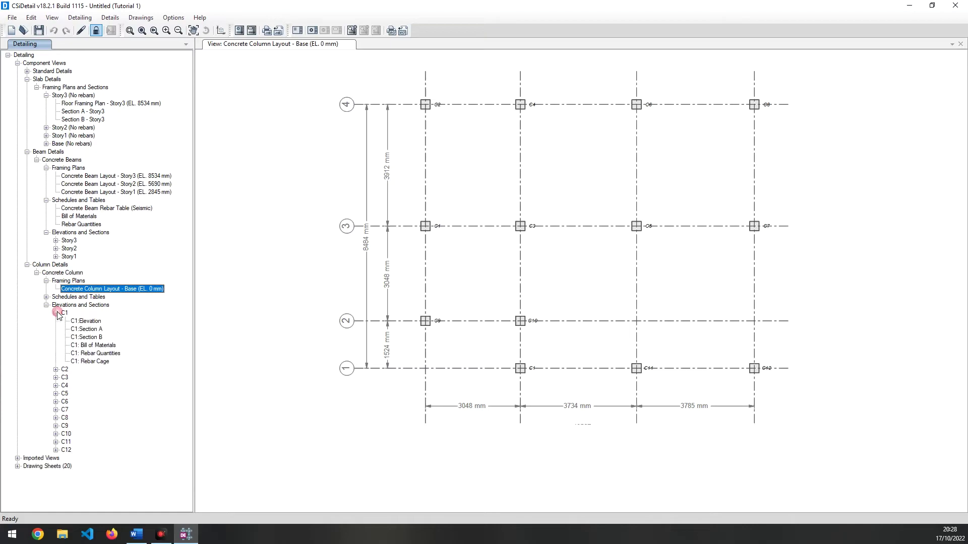
pyautogui.click(87, 321)
pyautogui.scroll(2, 607, 403)
pyautogui.scroll(3, 607, 404)
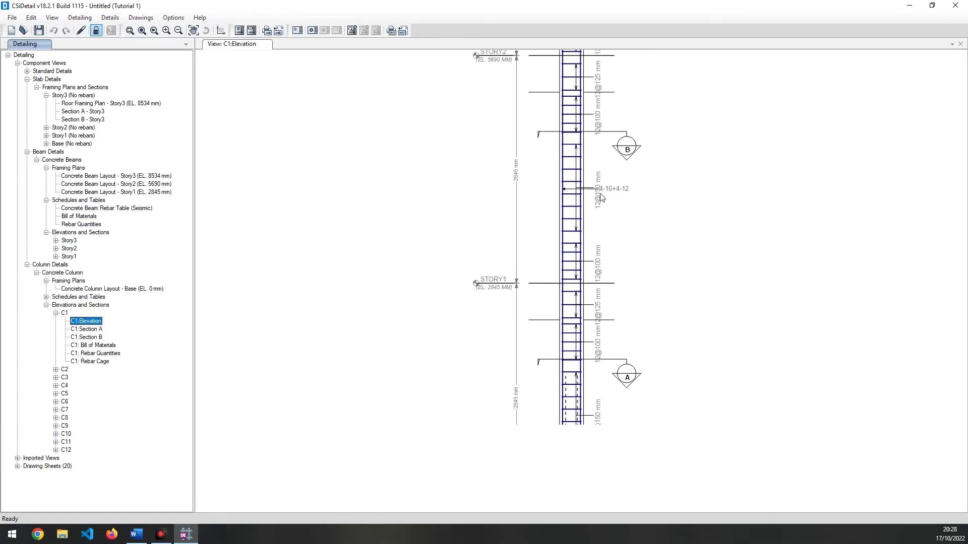
pyautogui.scroll(1, 610, 98)
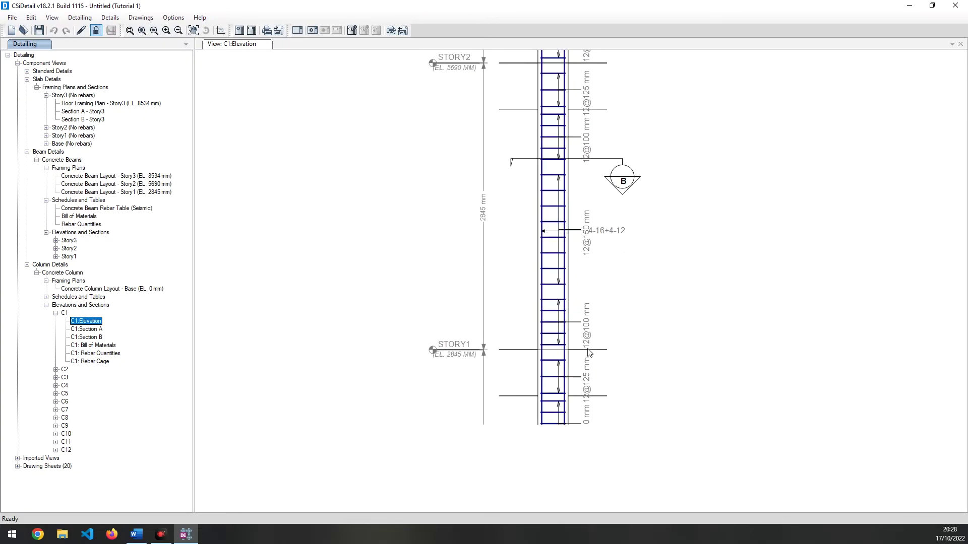
# Step: Study the 4-16+4-12 bar callout and the tie zones between Story1 and Story2, and view column C1's full elevation
pyautogui.scroll(1, 556, 370)
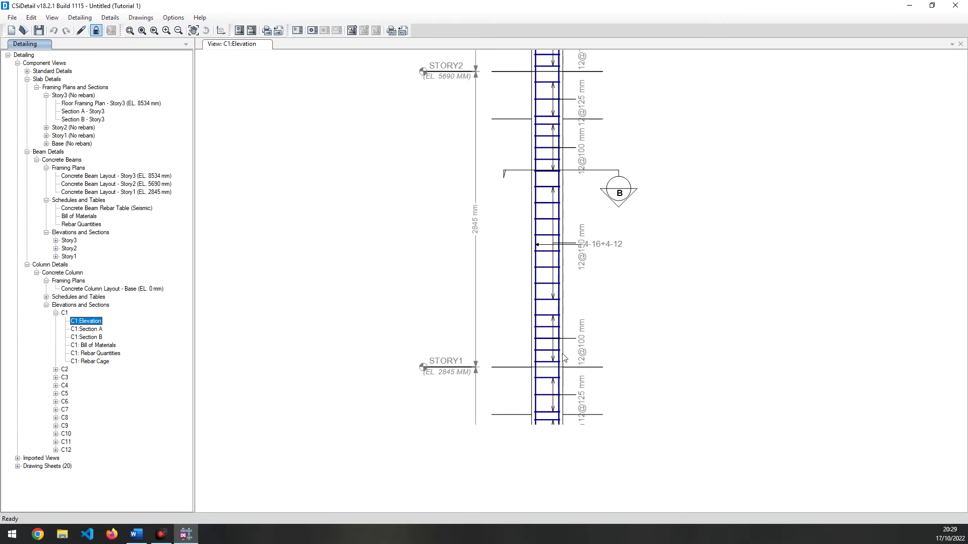
pyautogui.scroll(-1, 563, 359)
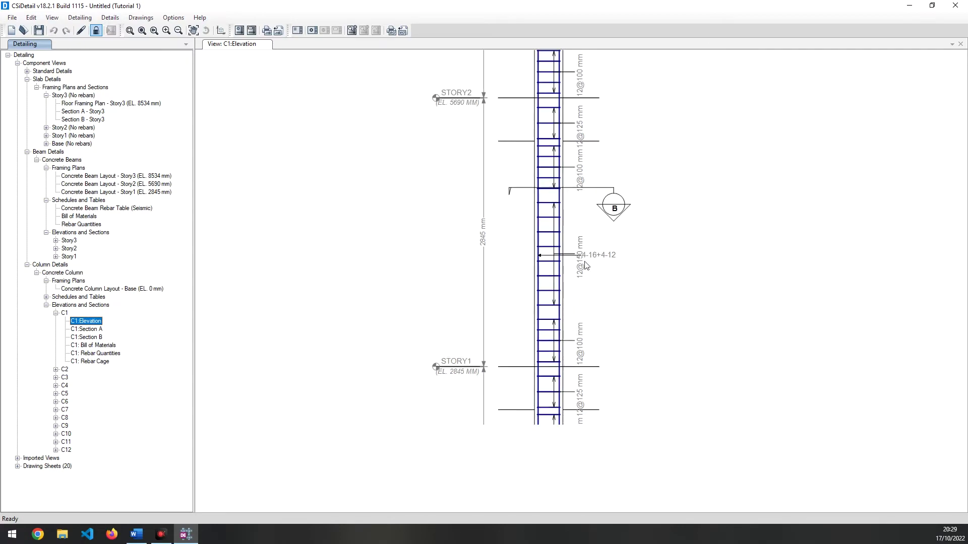
pyautogui.scroll(2, 569, 150)
pyautogui.scroll(1, 589, 195)
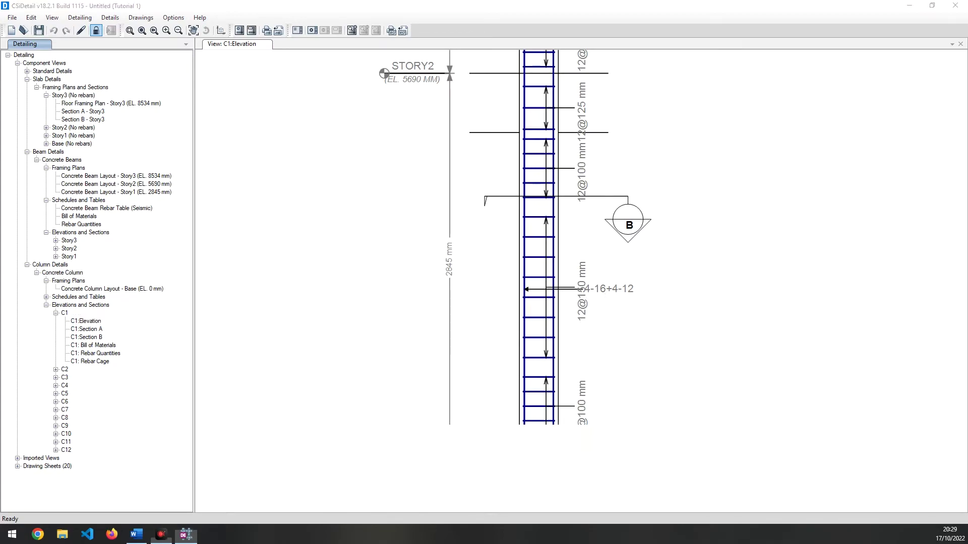
pyautogui.scroll(2, 423, 300)
pyautogui.scroll(-4, 424, 300)
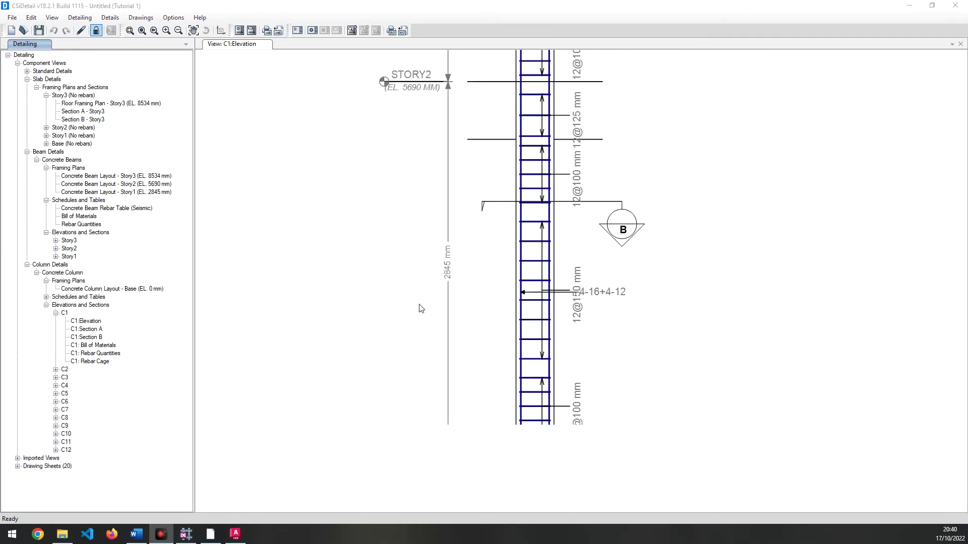
pyautogui.scroll(2, 504, 224)
pyautogui.scroll(-1, 510, 229)
pyautogui.scroll(2, 493, 328)
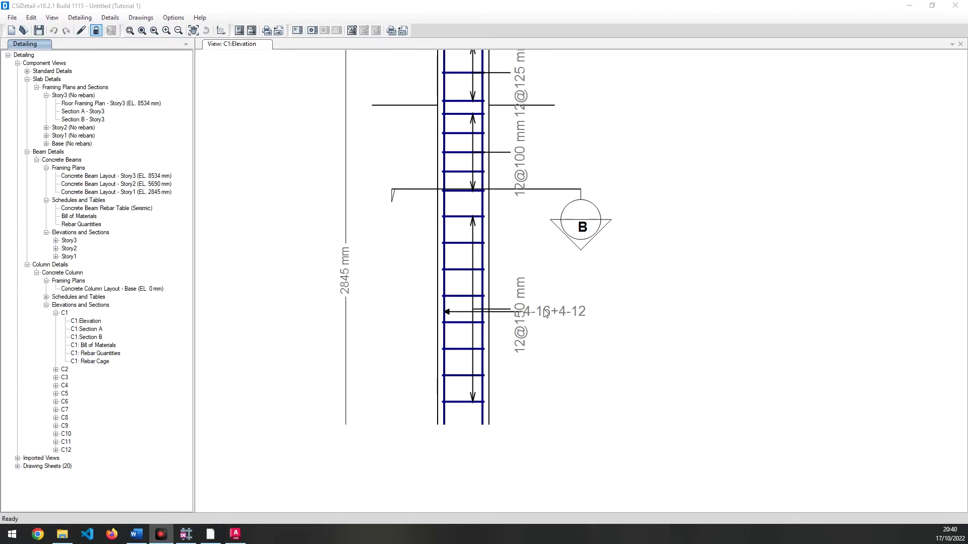
pyautogui.scroll(-2, 490, 333)
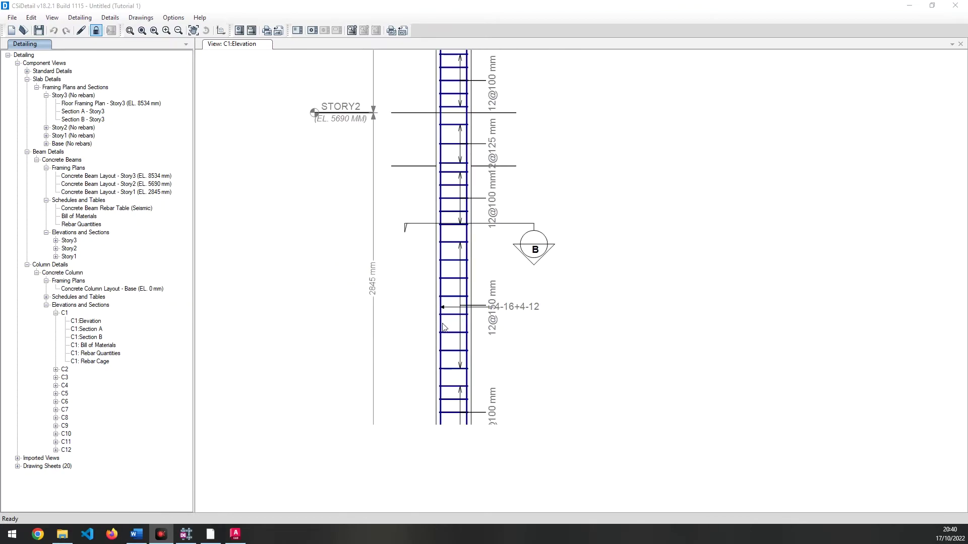
pyautogui.scroll(2, 444, 328)
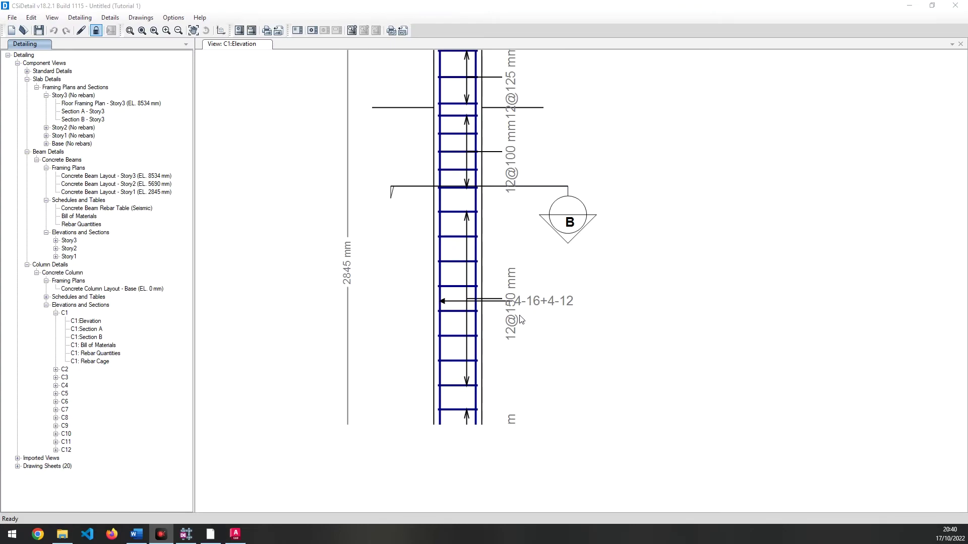
pyautogui.scroll(-2, 521, 319)
pyautogui.scroll(2, 490, 304)
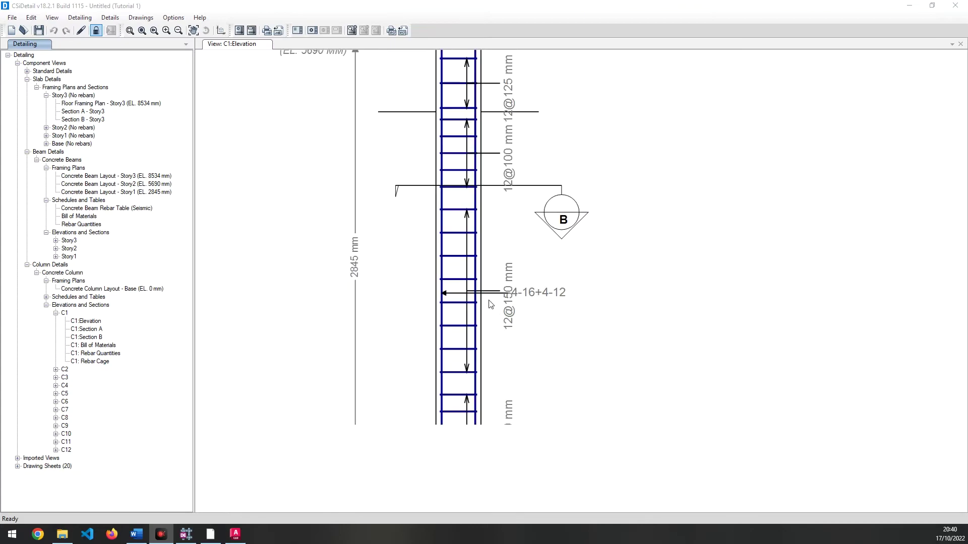
pyautogui.scroll(-2, 490, 304)
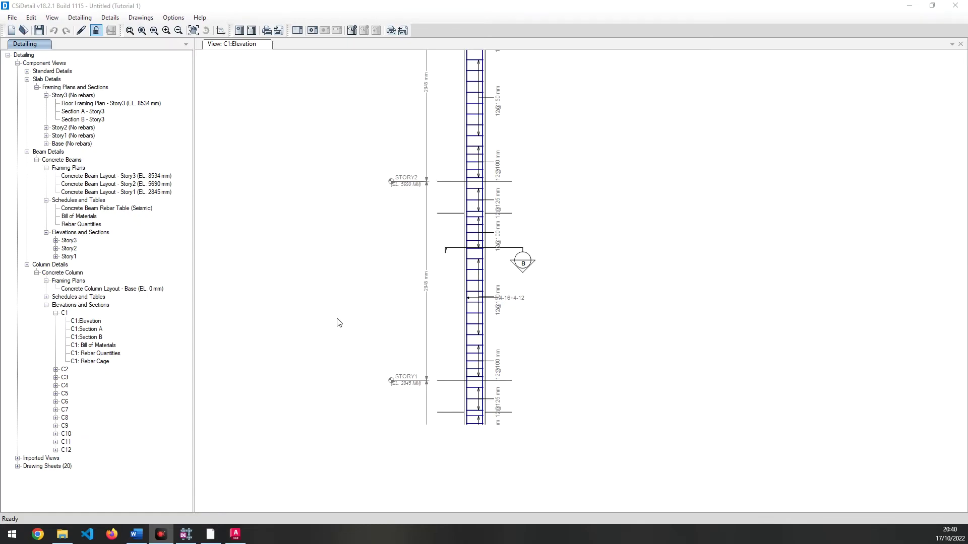
pyautogui.scroll(-3, 404, 333)
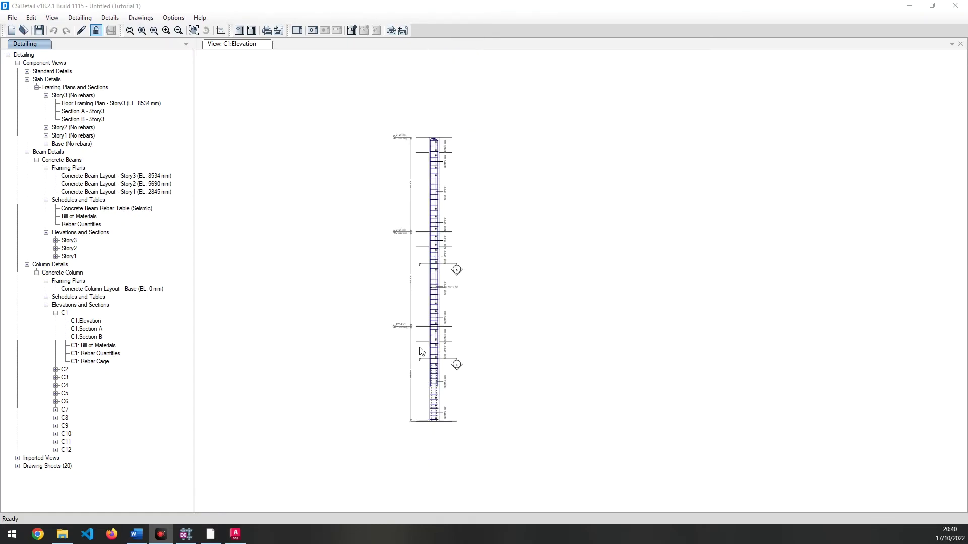
# Step: Compare the longitudinal bars and ties in Section A and Section B of column C1
pyautogui.click(87, 329)
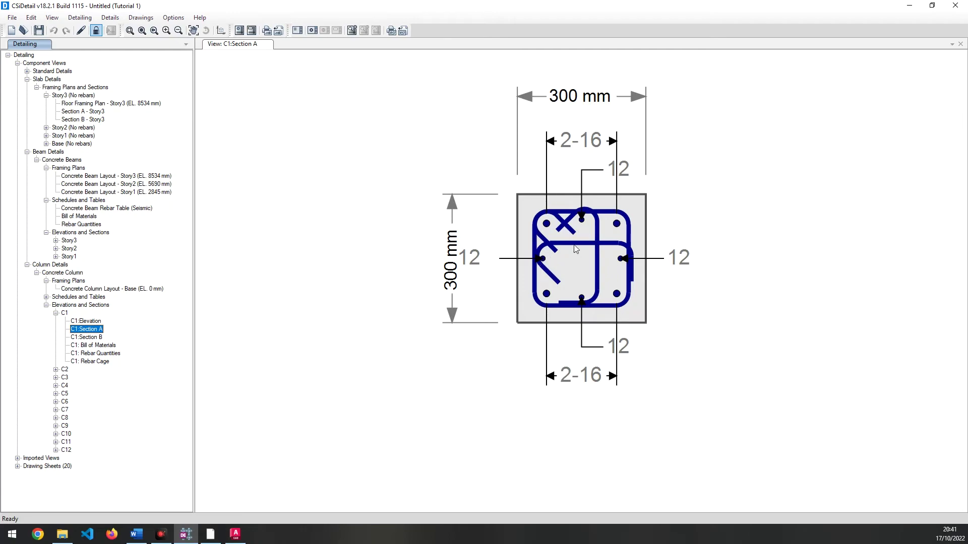
pyautogui.click(87, 337)
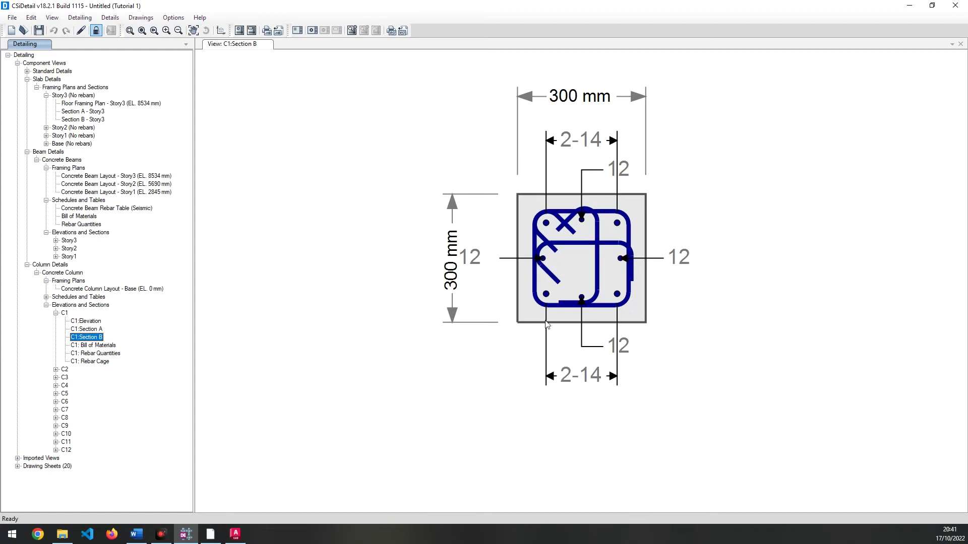
pyautogui.scroll(1, 624, 243)
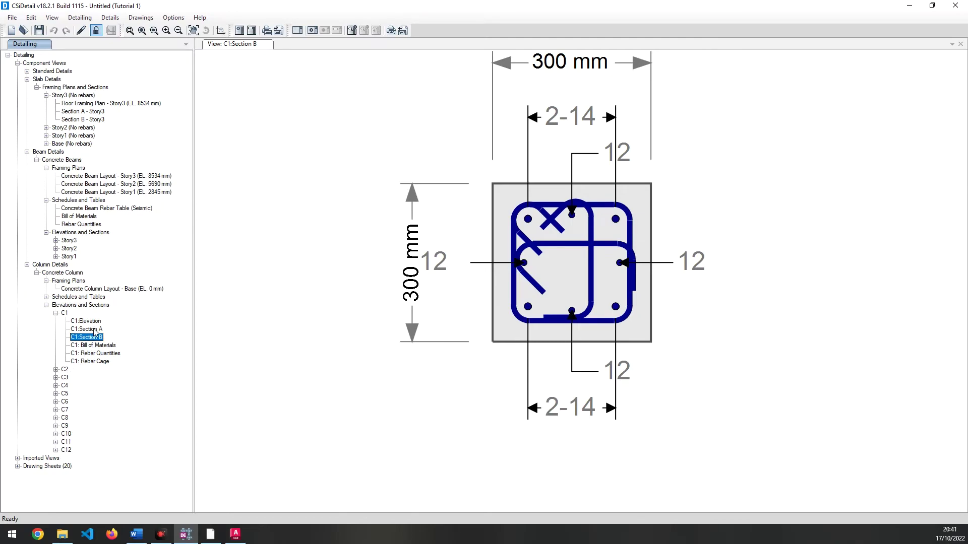
# Step: Locate the Section A and Section B cuts on column C1's elevation, and return to Section B
pyautogui.click(94, 322)
pyautogui.scroll(2, 612, 231)
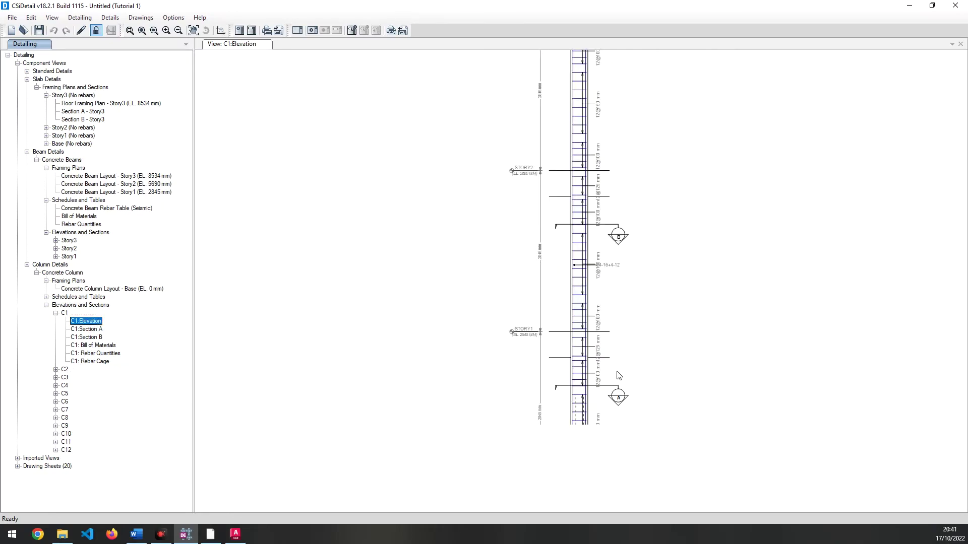
pyautogui.scroll(1, 612, 231)
pyautogui.click(88, 337)
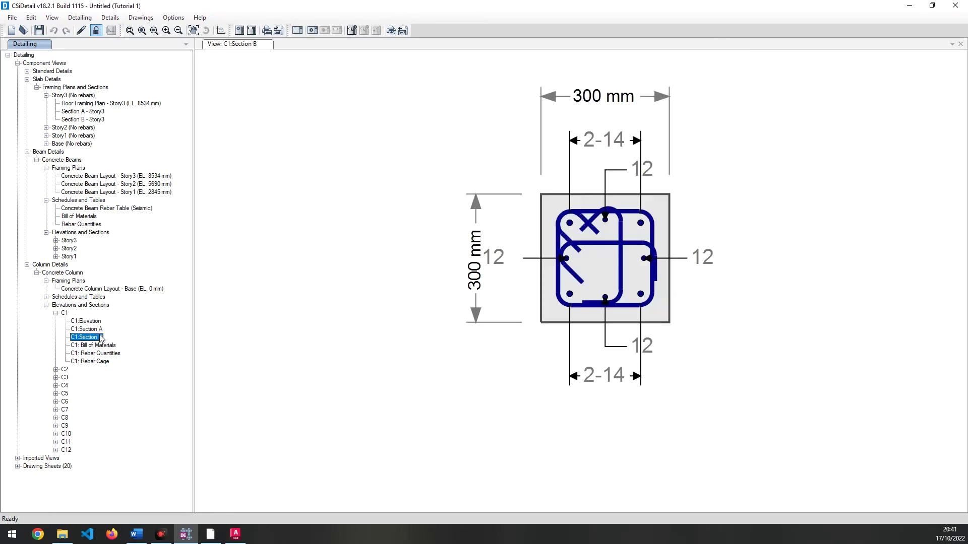
pyautogui.scroll(3, 658, 224)
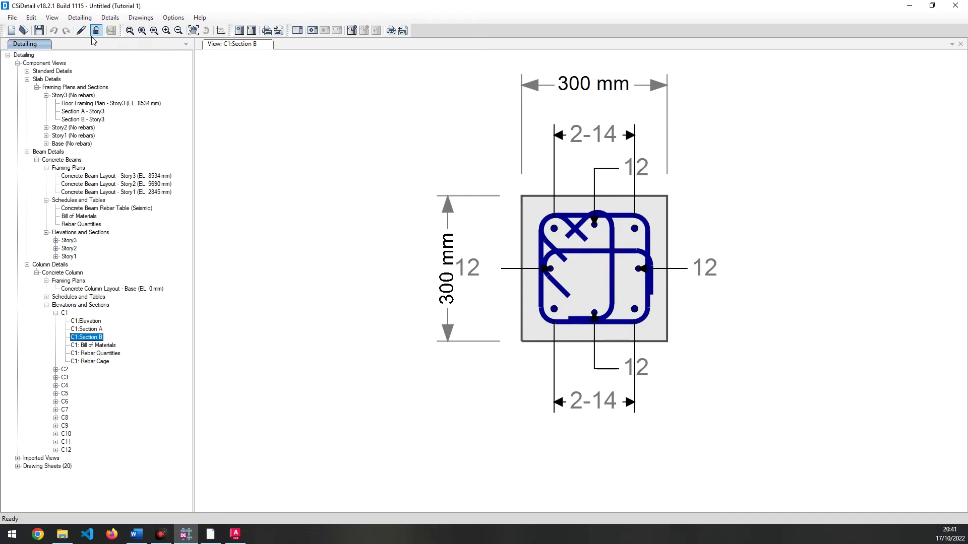
pyautogui.click(107, 17)
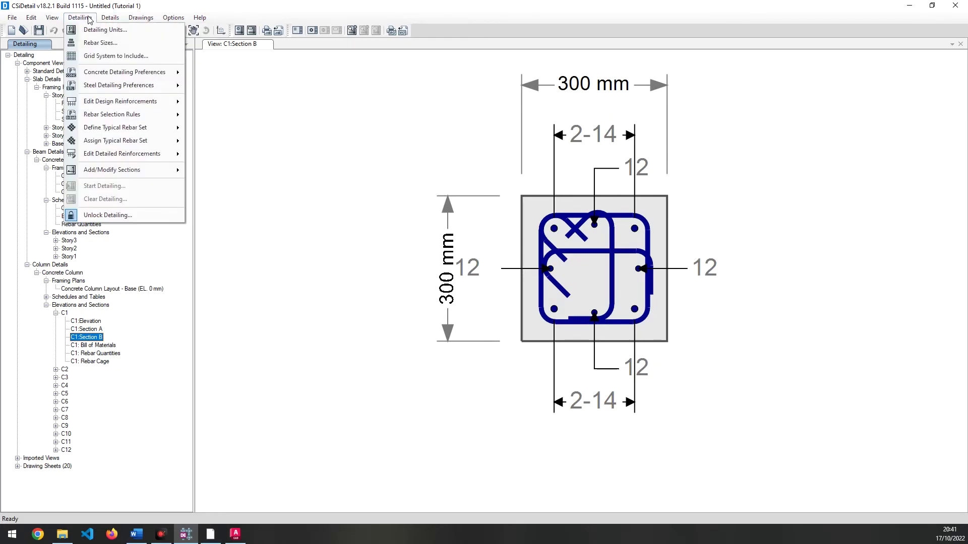
pyautogui.moveTo(87, 21)
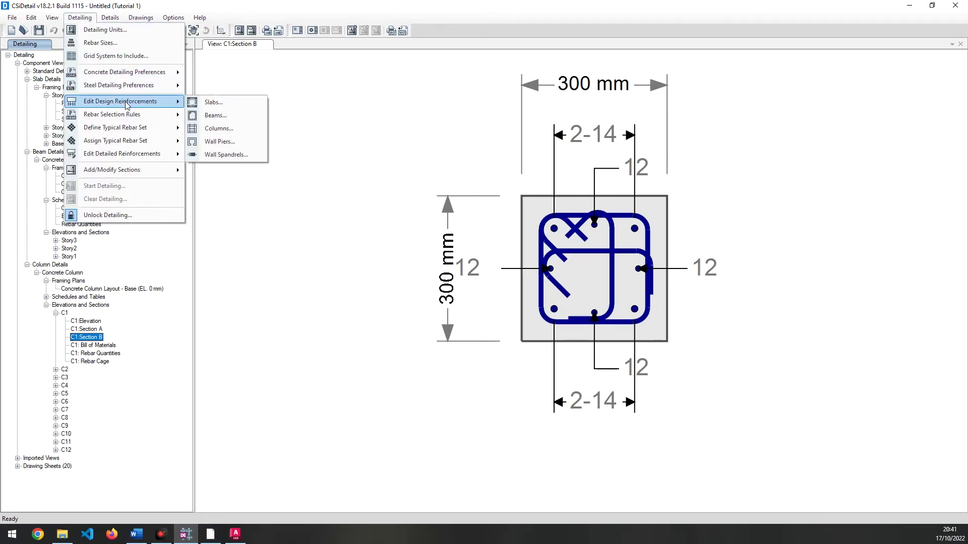
pyautogui.moveTo(137, 91)
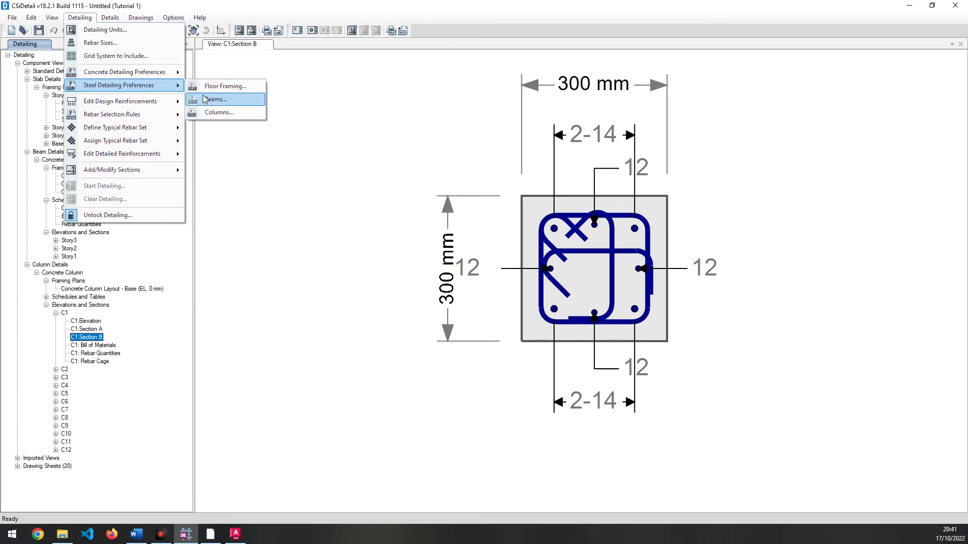
pyautogui.click(208, 114)
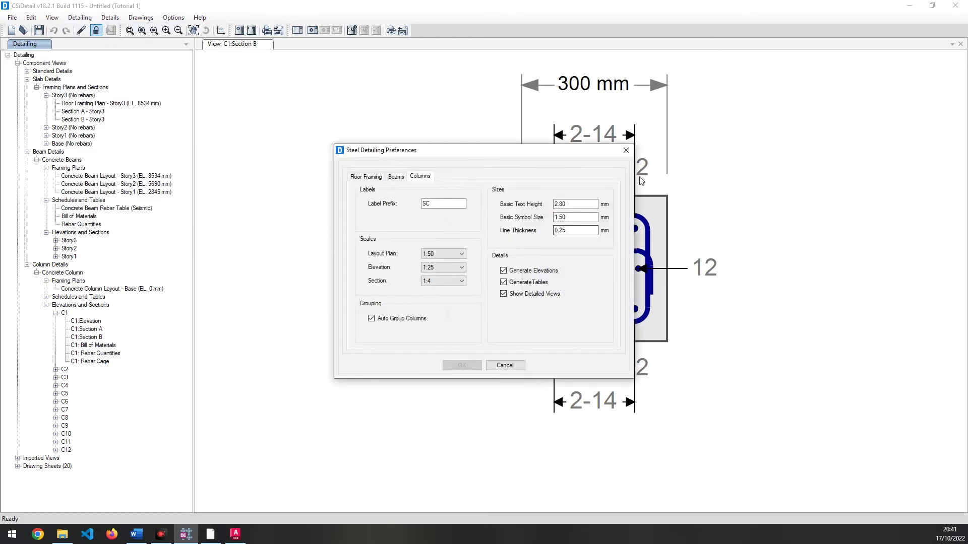
pyautogui.click(625, 150)
pyautogui.click(93, 19)
pyautogui.moveTo(131, 99)
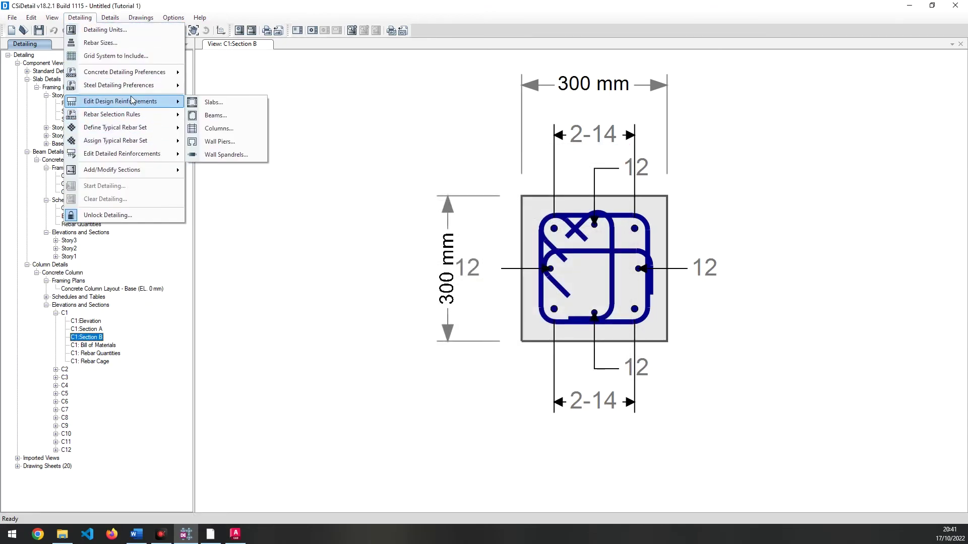
pyautogui.click(247, 133)
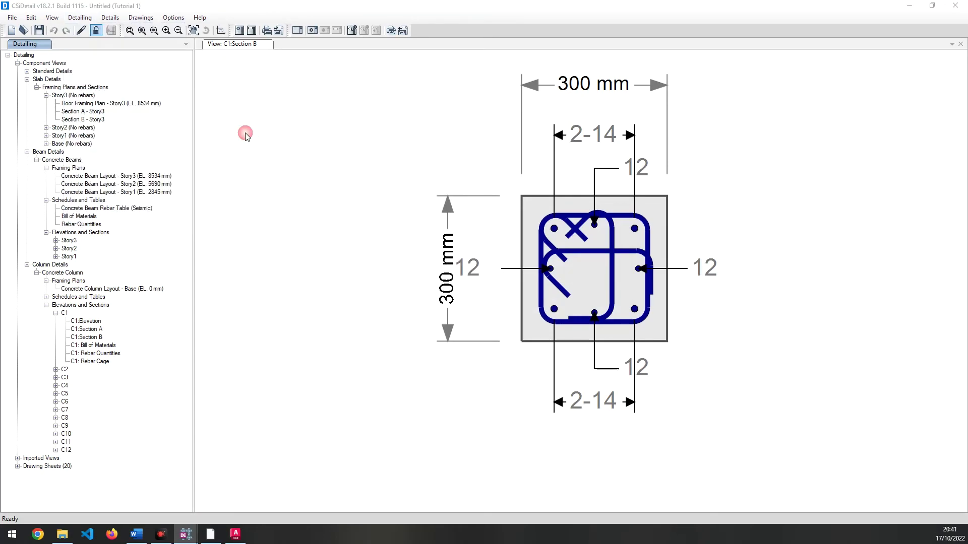
pyautogui.click(768, 73)
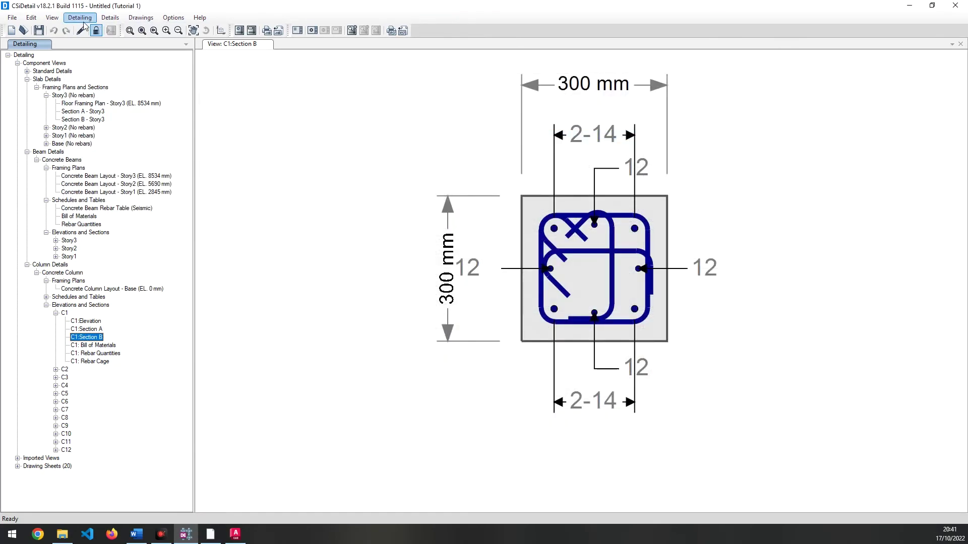
# Step: Review the seismic rebar selection rules for columns
pyautogui.click(80, 18)
pyautogui.moveTo(110, 116)
pyautogui.moveTo(223, 140)
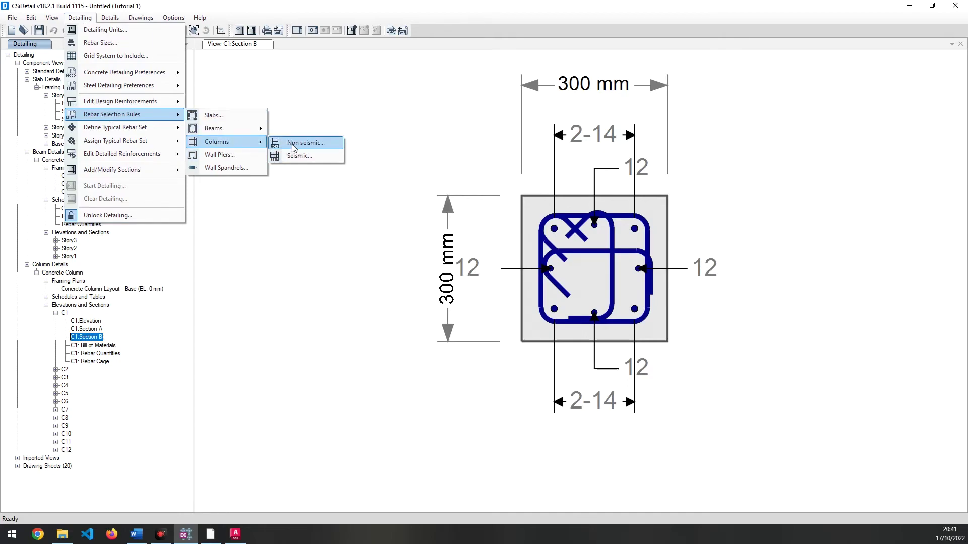
pyautogui.click(299, 157)
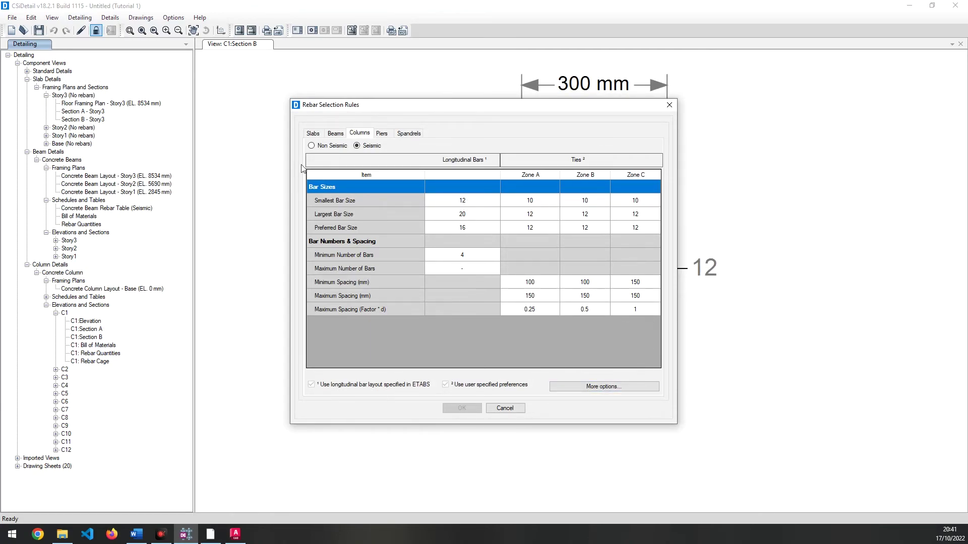
# Step: Try non-seismic column longitudinal bar sizes of 12 smallest, 16 largest and 16 preferred, and discard the changes
pyautogui.click(334, 146)
pyautogui.click(497, 200)
pyautogui.click(493, 200)
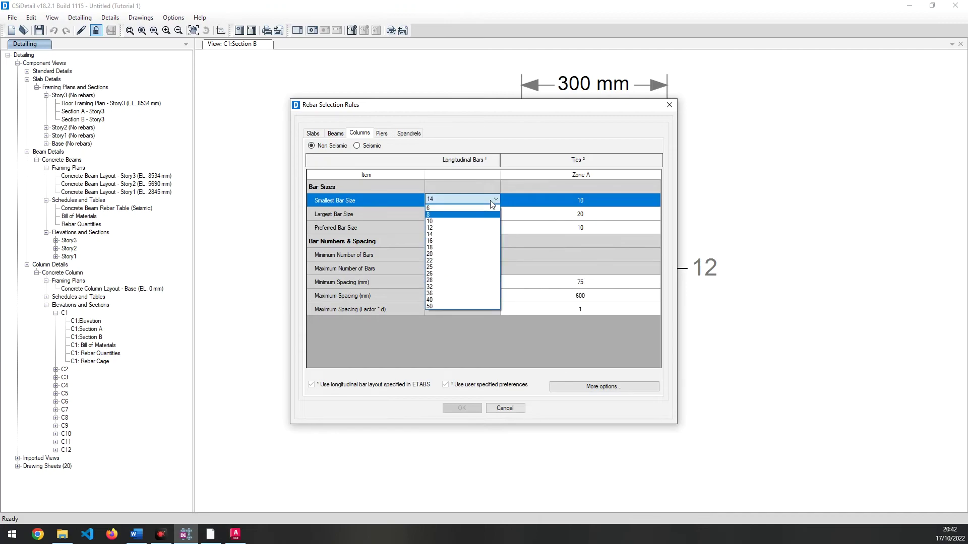
pyautogui.click(464, 226)
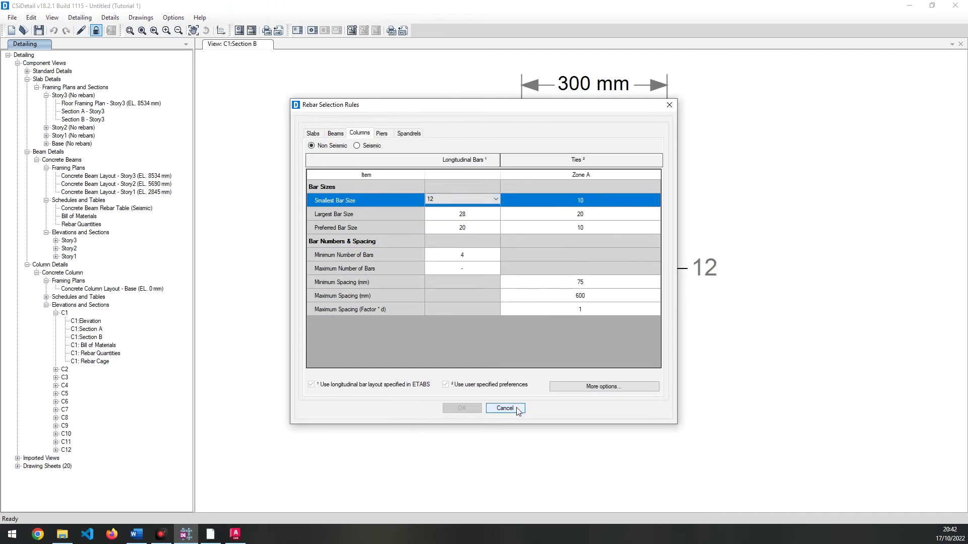
pyautogui.click(471, 215)
pyautogui.click(472, 216)
pyautogui.click(447, 255)
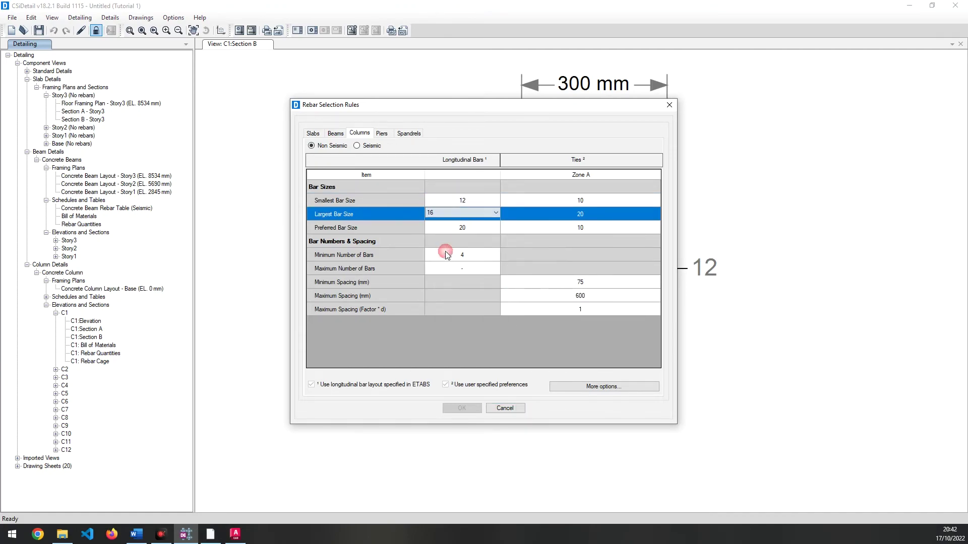
pyautogui.click(467, 227)
pyautogui.click(470, 226)
pyautogui.click(444, 267)
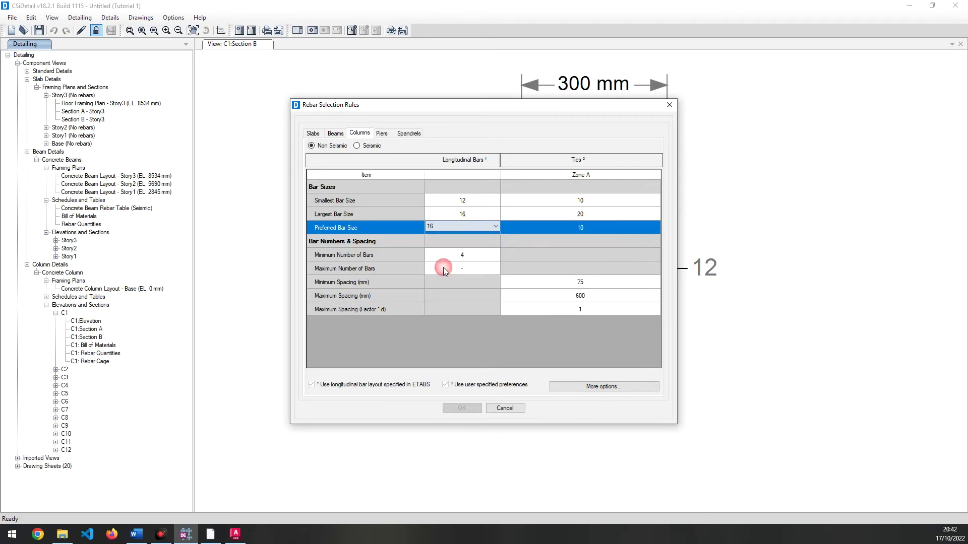
pyautogui.click(506, 409)
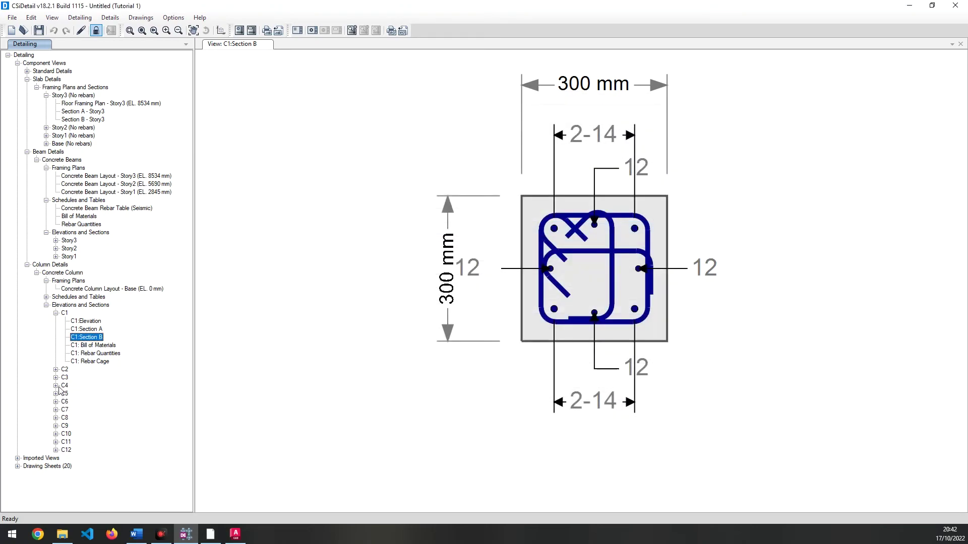
# Step: Browse the Imported Views and the Story3 beam 3B1 views in the detailing tree, and collapse Beam Details
pyautogui.click(17, 458)
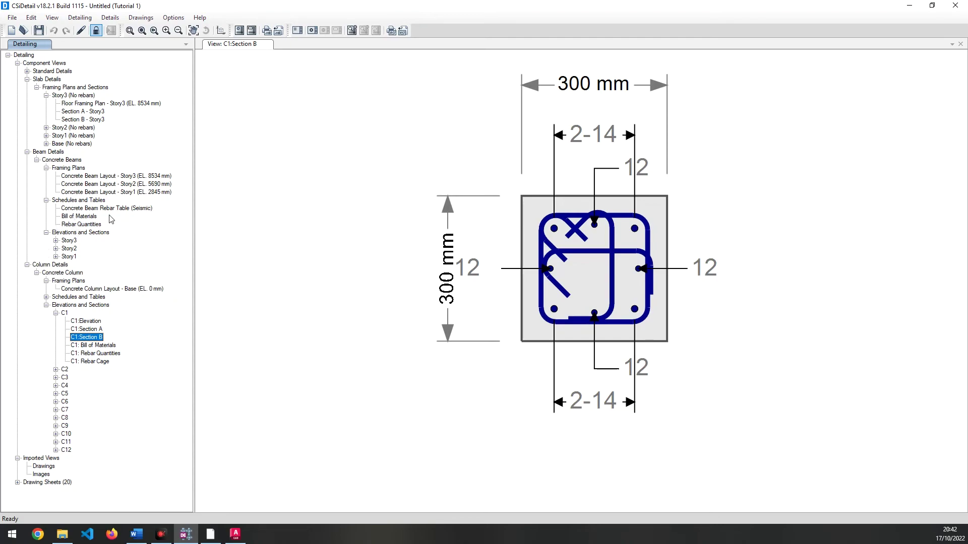
pyautogui.click(56, 241)
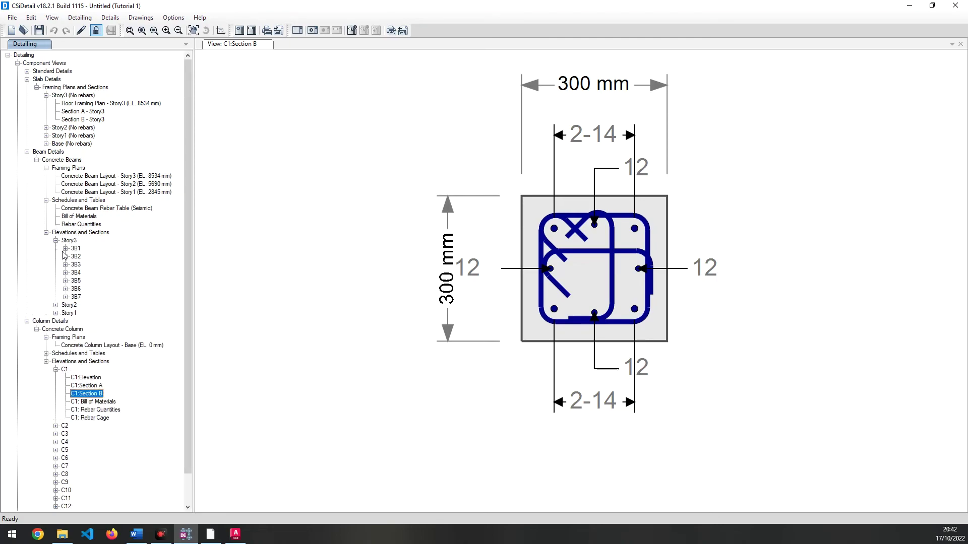
pyautogui.click(65, 249)
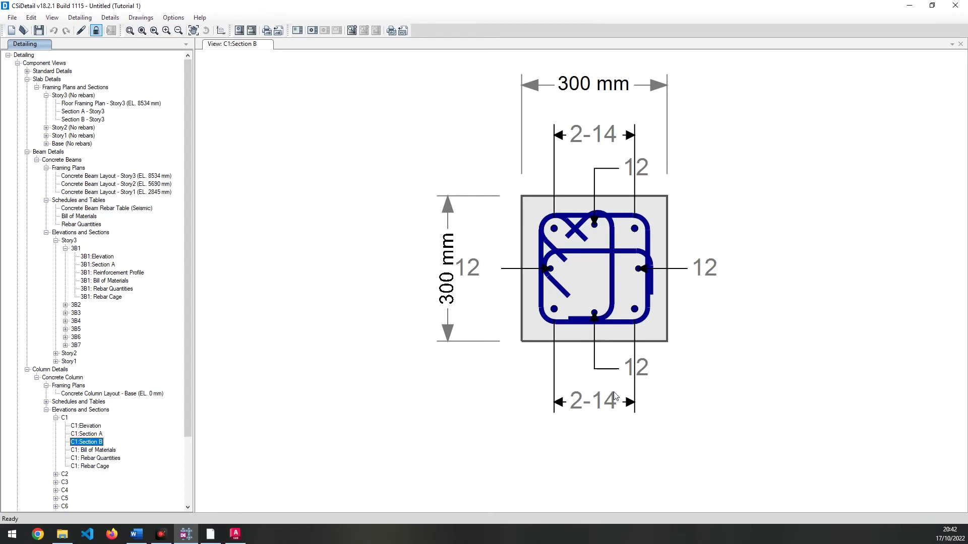
pyautogui.scroll(-3, 64, 434)
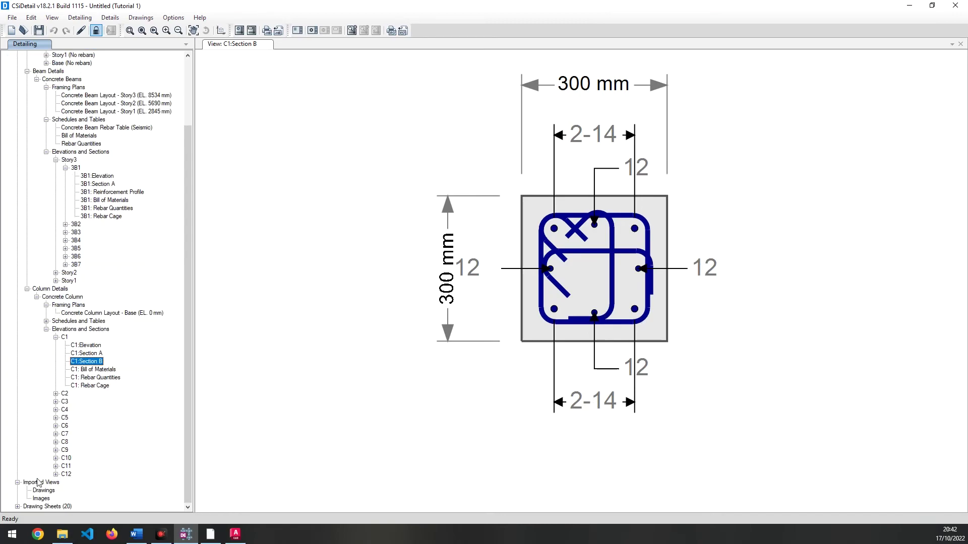
pyautogui.click(27, 72)
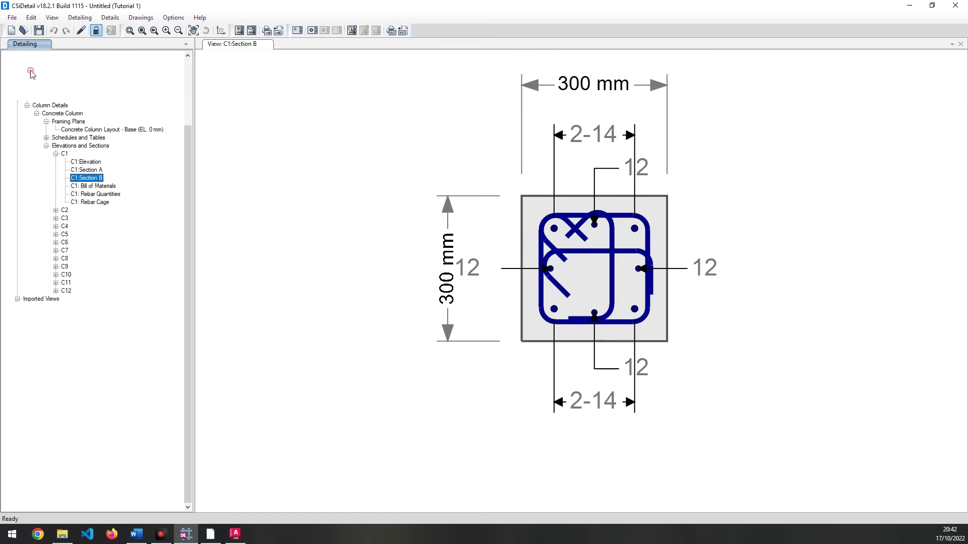
# Step: Collapse Column Details and Component Views in the detailing tree, and expand the Drawing Sheets list
pyautogui.click(27, 160)
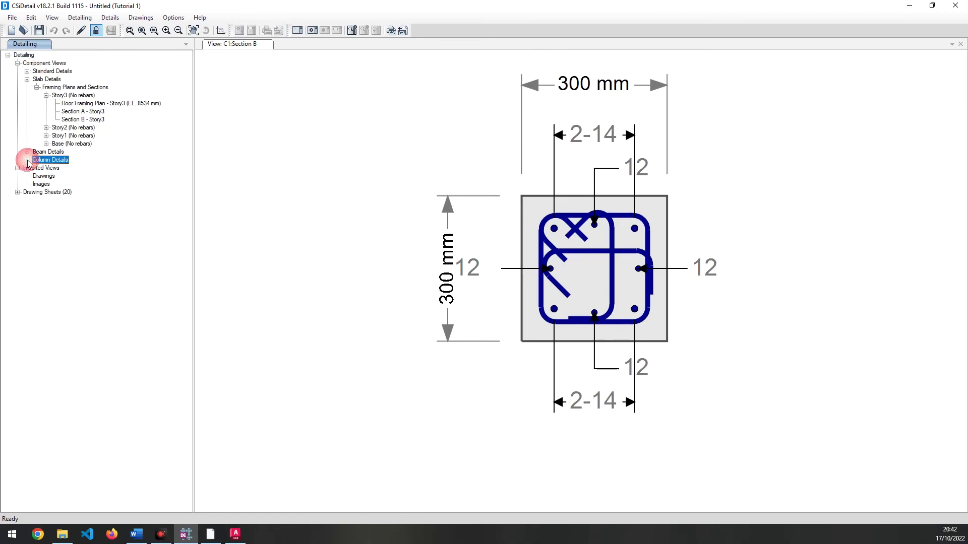
pyautogui.click(17, 63)
pyautogui.click(39, 95)
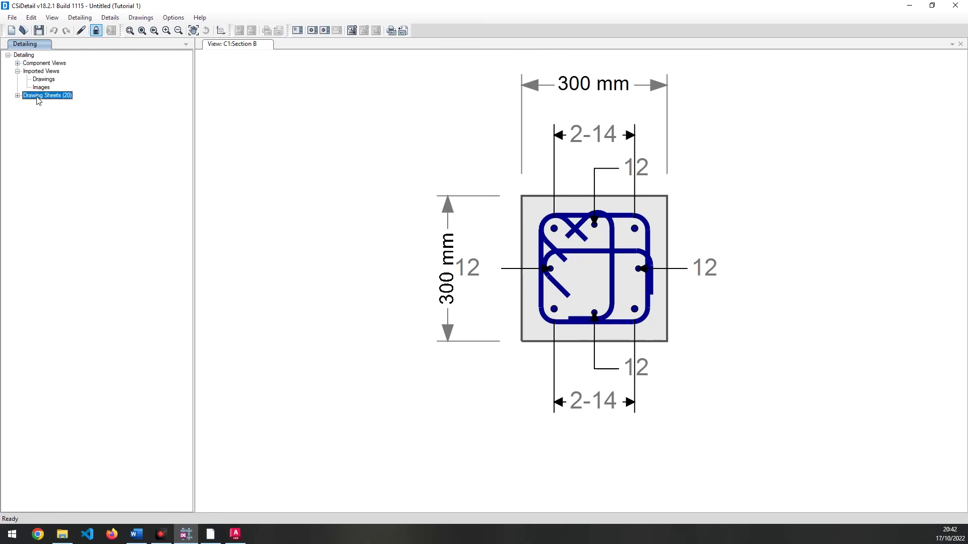
pyautogui.click(17, 95)
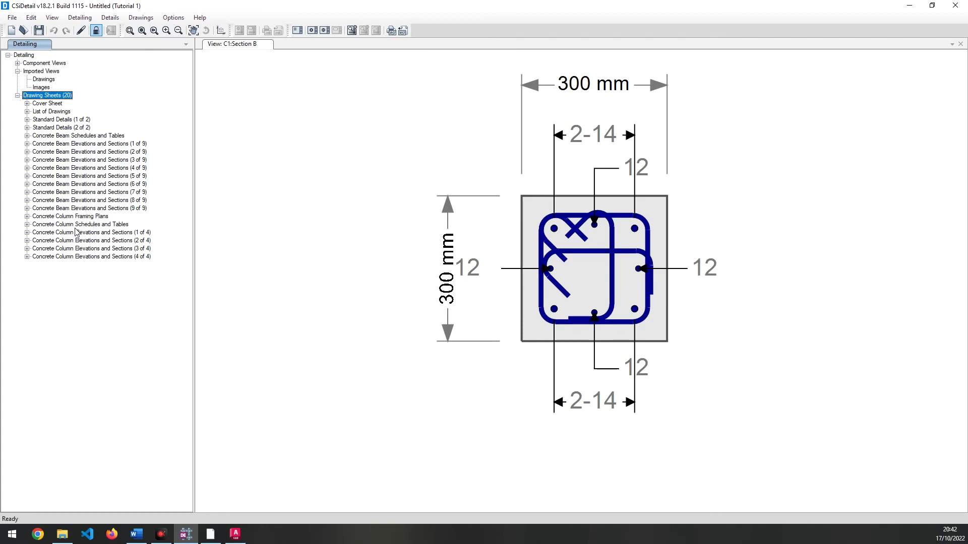
# Step: Review the export options for all drawing sheets, covering file format, sheet selection and target directory, and close them without exporting
pyautogui.rightClick(48, 97)
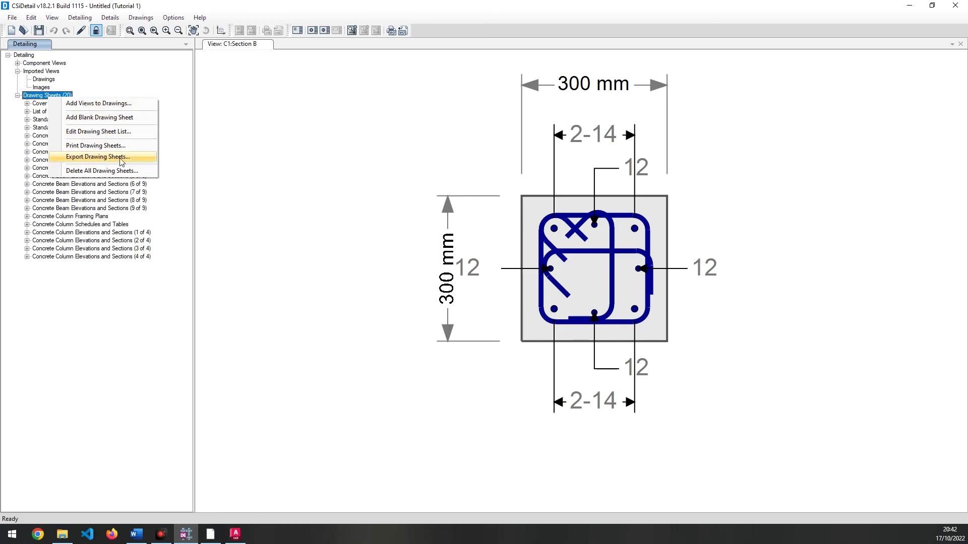
pyautogui.click(106, 159)
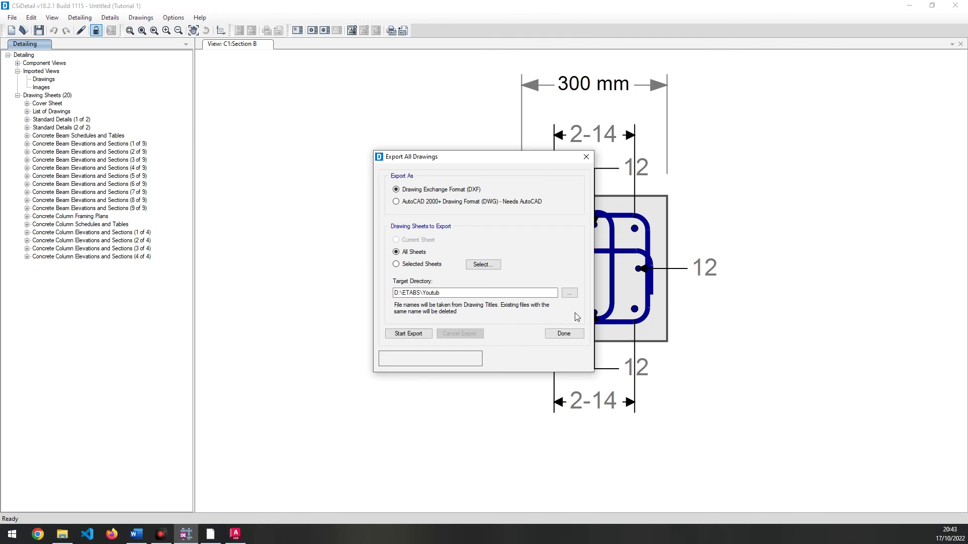
pyautogui.click(578, 335)
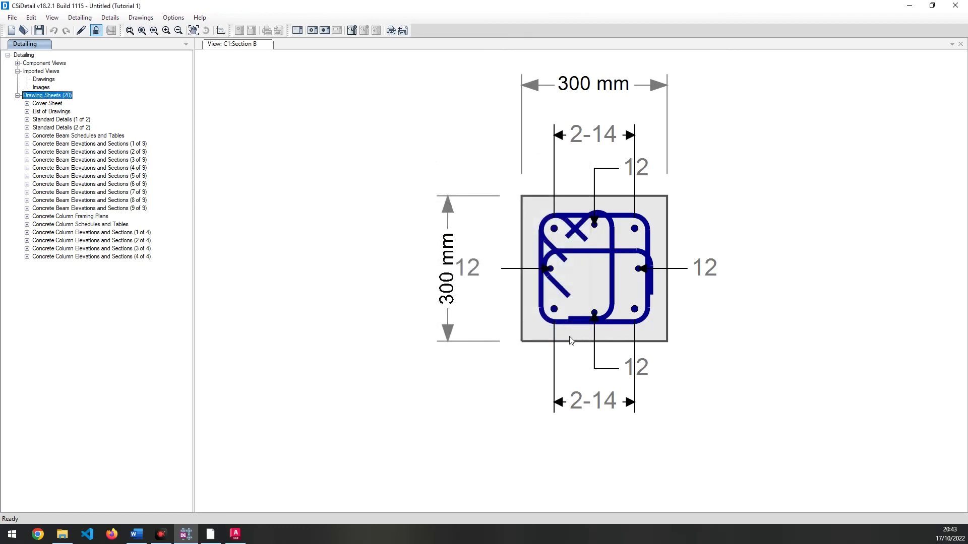
pyautogui.click(378, 322)
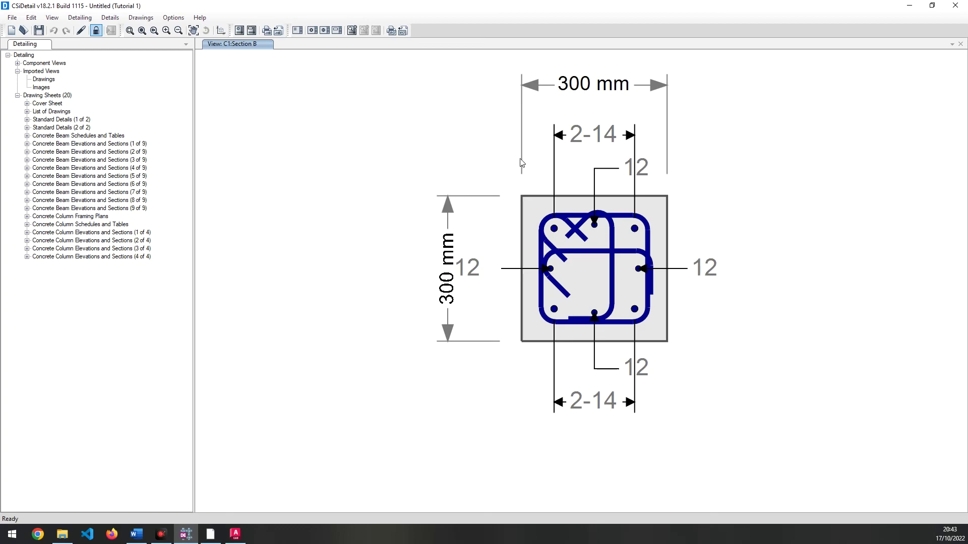
pyautogui.hotkey('alt', 'Tab')
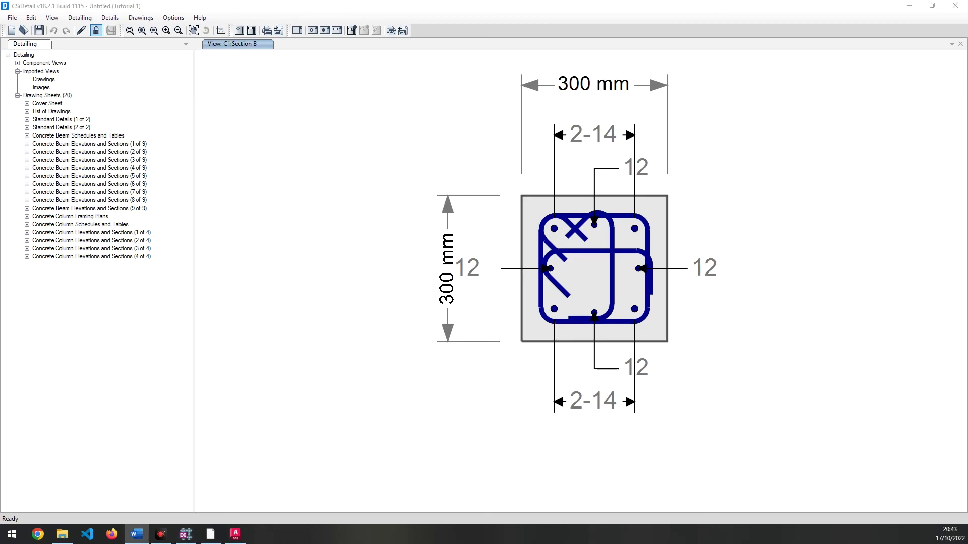